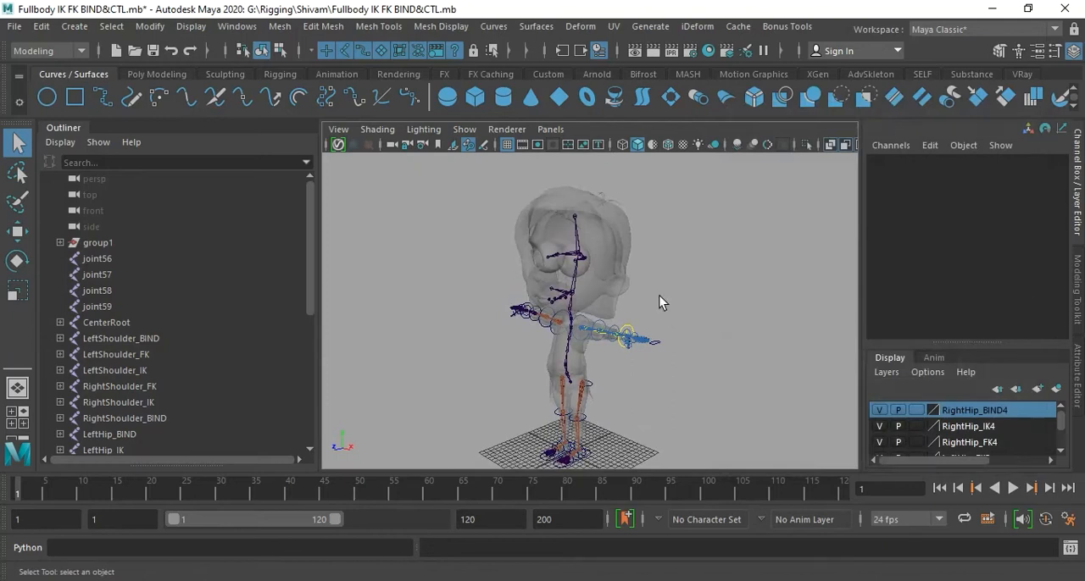
- Examine the full-body rig, its skeleton and the left arm controls from several angles
mouse_move(651, 341)
alt+mouse_down()
mouse_move(618, 351)
mouse_move(610, 342)
mouse_move(673, 334)
mouse_move(637, 337)
alt+mouse_up()
alt+right_drag(637, 337, 703, 365)
alt+middle_drag(703, 364, 649, 337)
alt+right_drag(649, 336, 612, 332)
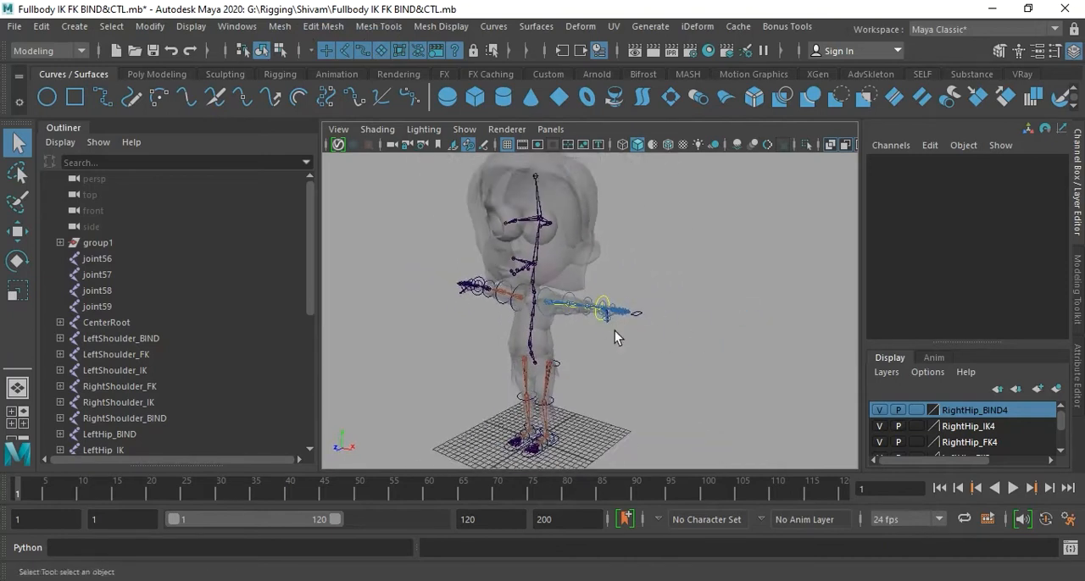
alt+middle_drag(613, 333, 656, 336)
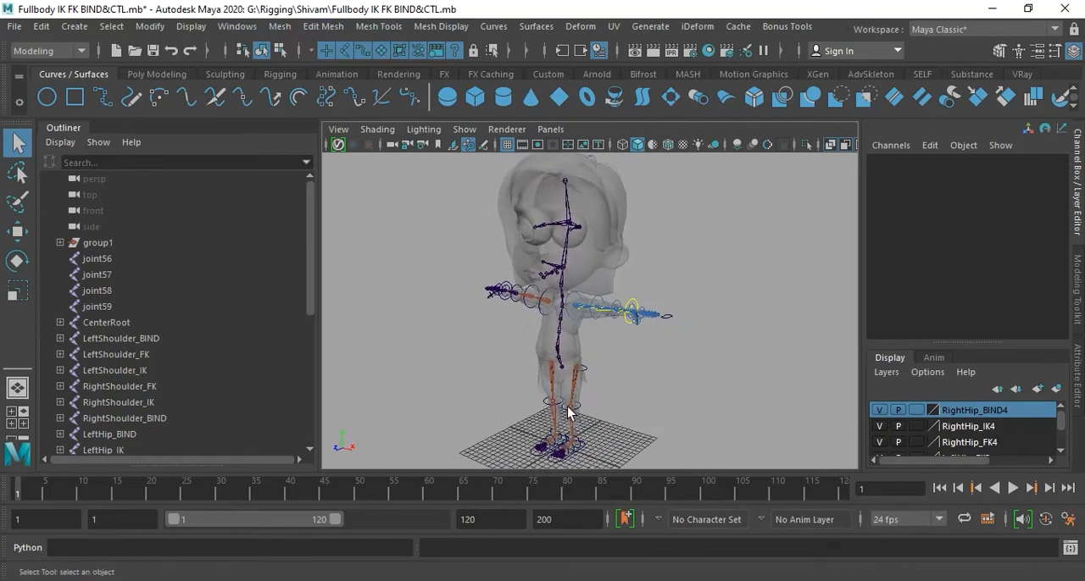
alt+right_drag(595, 340, 664, 349)
alt+drag(665, 349, 690, 342)
alt+drag(609, 334, 608, 344)
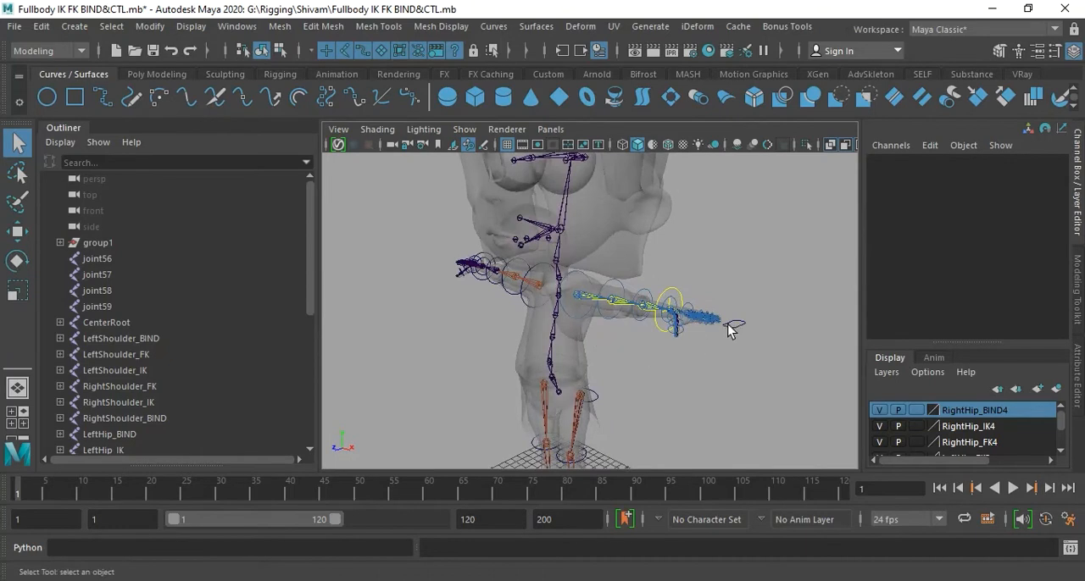
alt+drag(742, 332, 692, 349)
alt+right_drag(692, 349, 768, 358)
alt+middle_drag(768, 359, 697, 355)
alt+right_drag(697, 355, 712, 357)
mouse_move(711, 356)
alt+mouse_down()
mouse_move(738, 351)
mouse_move(734, 315)
mouse_move(702, 372)
mouse_move(717, 378)
mouse_move(700, 365)
alt+mouse_up()
alt+middle_drag(699, 365, 703, 367)
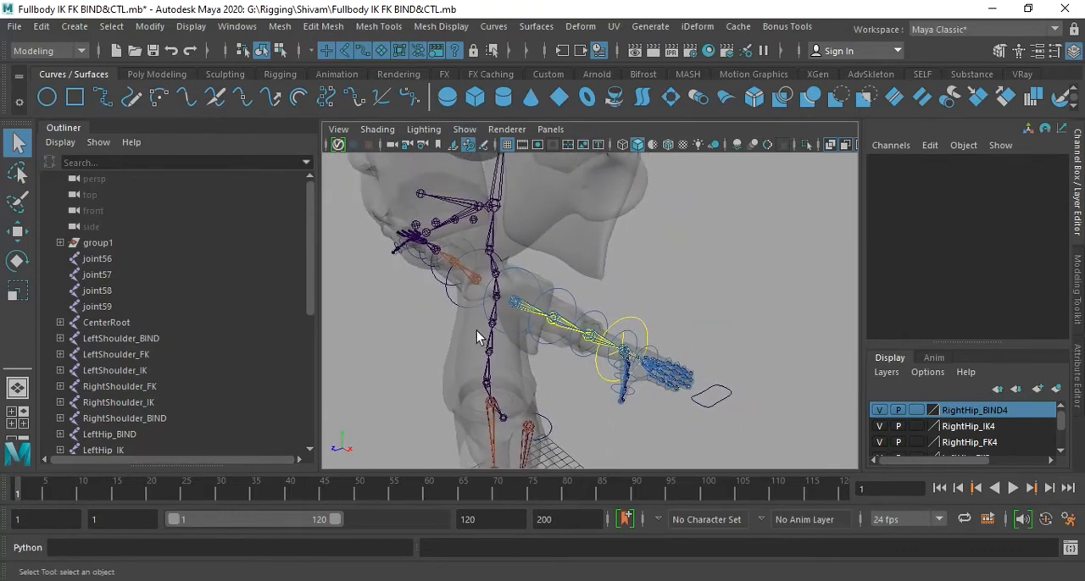
- Enable Multisampling Anti-aliasing in the Viewport 2.0 renderer settings
click(507, 130)
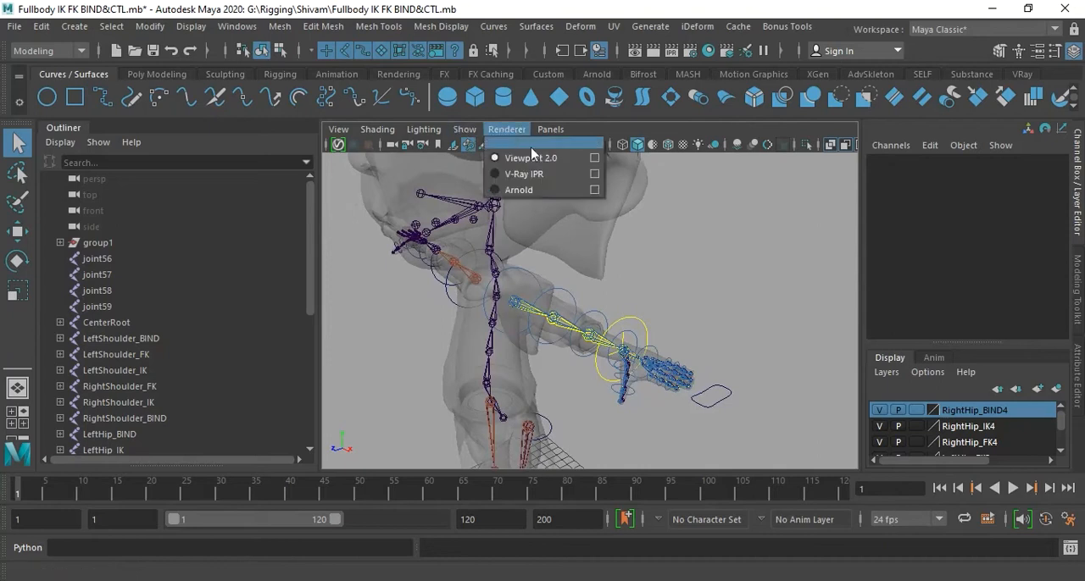
click(594, 157)
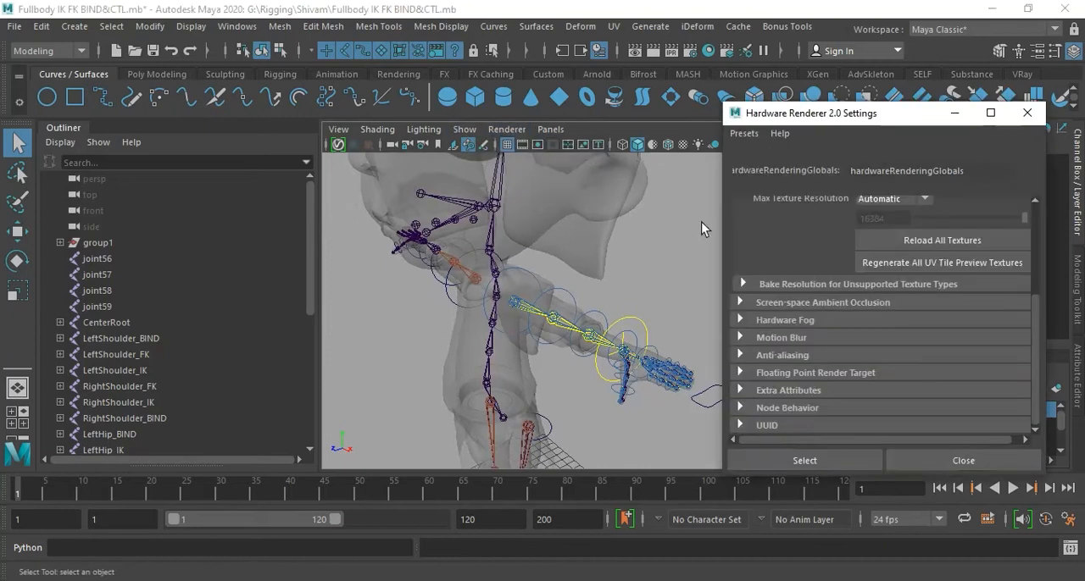
click(780, 356)
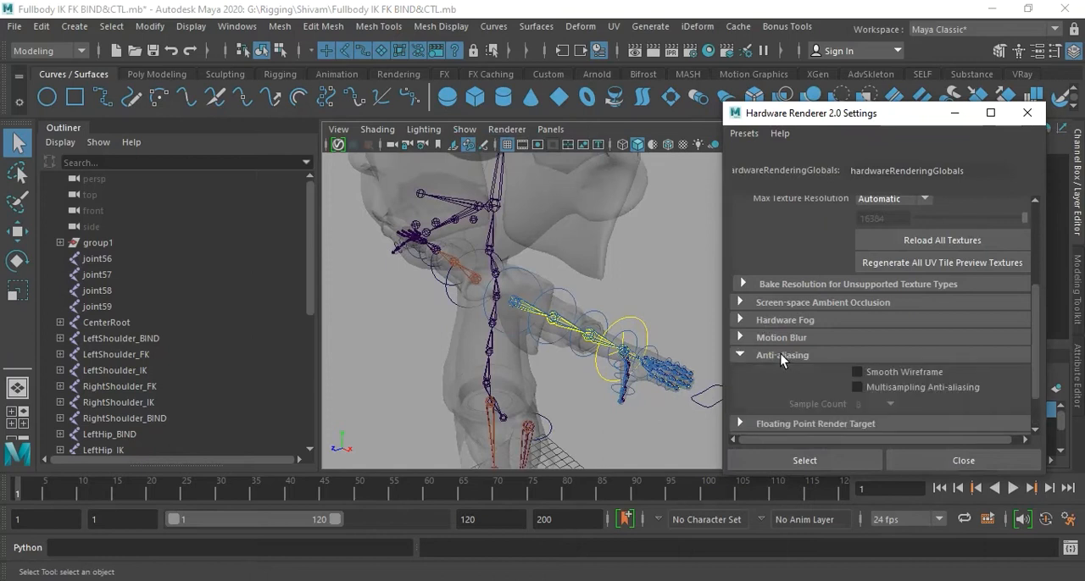
click(857, 387)
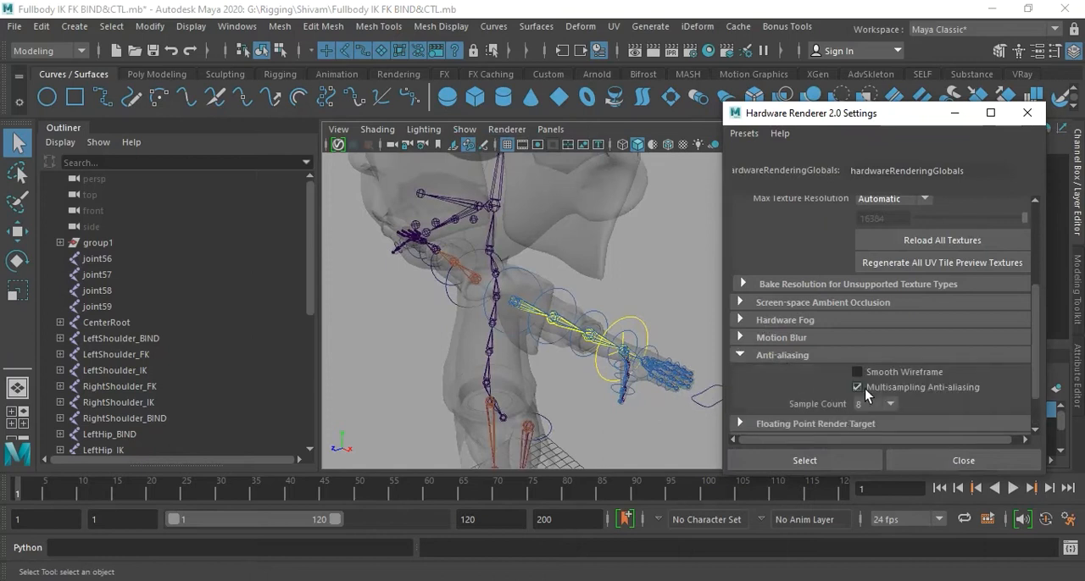
click(951, 460)
- Inspect the character's head, face, spine and arm joints with the smoothed viewport display
scroll(666, 330, down, 5)
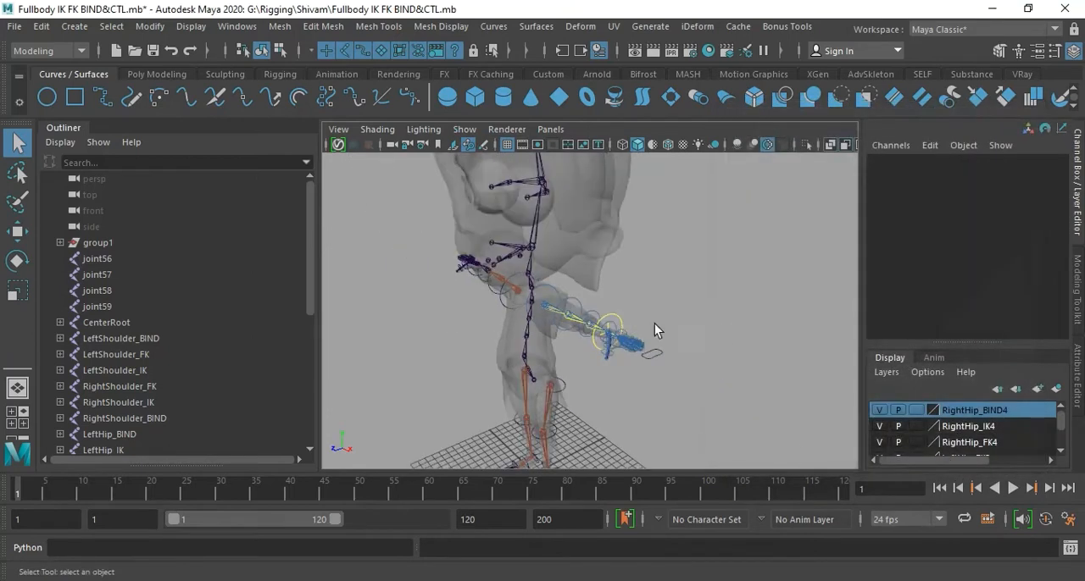
alt+middle_drag(624, 341, 641, 327)
mouse_move(641, 327)
alt+mouse_down()
mouse_move(646, 337)
mouse_move(661, 328)
alt+mouse_up()
alt+right_drag(661, 327, 687, 339)
alt+middle_drag(688, 339, 689, 339)
alt+drag(689, 339, 672, 355)
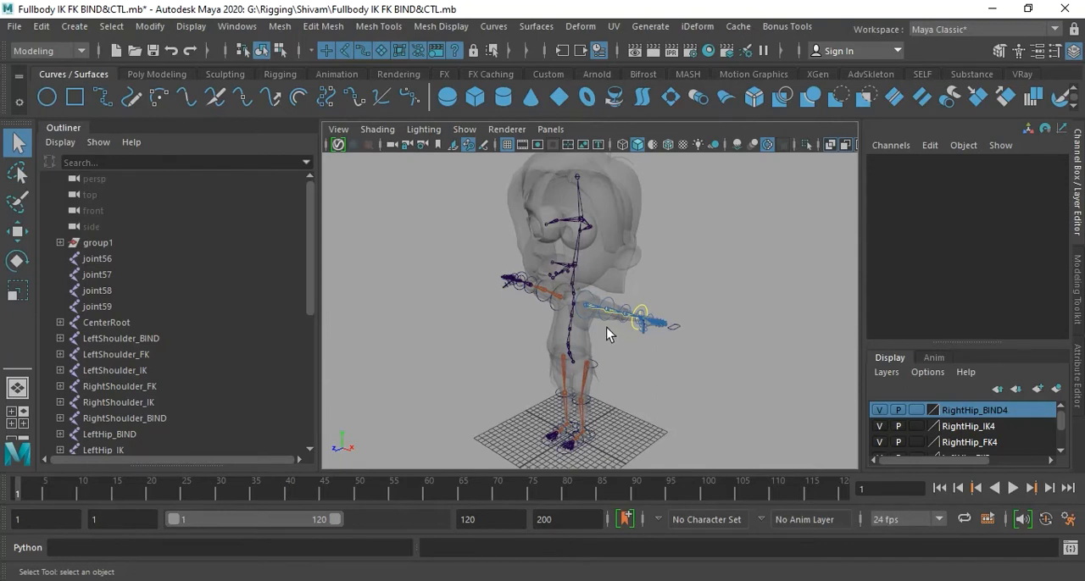
alt+right_drag(606, 328, 820, 323)
alt+middle_drag(675, 277, 694, 325)
alt+drag(694, 324, 650, 339)
alt+middle_drag(649, 339, 656, 311)
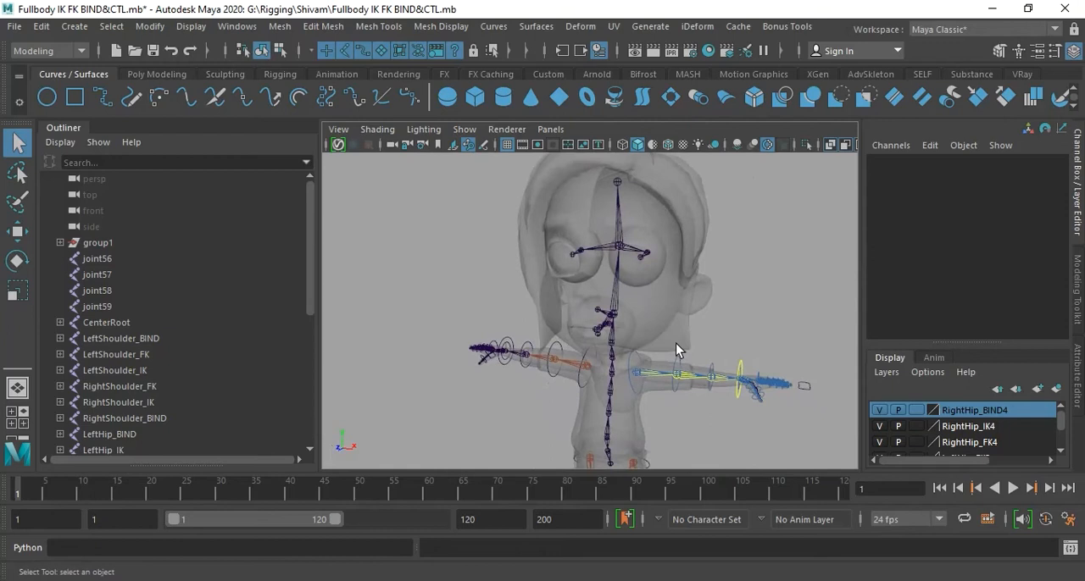
alt+drag(675, 343, 601, 332)
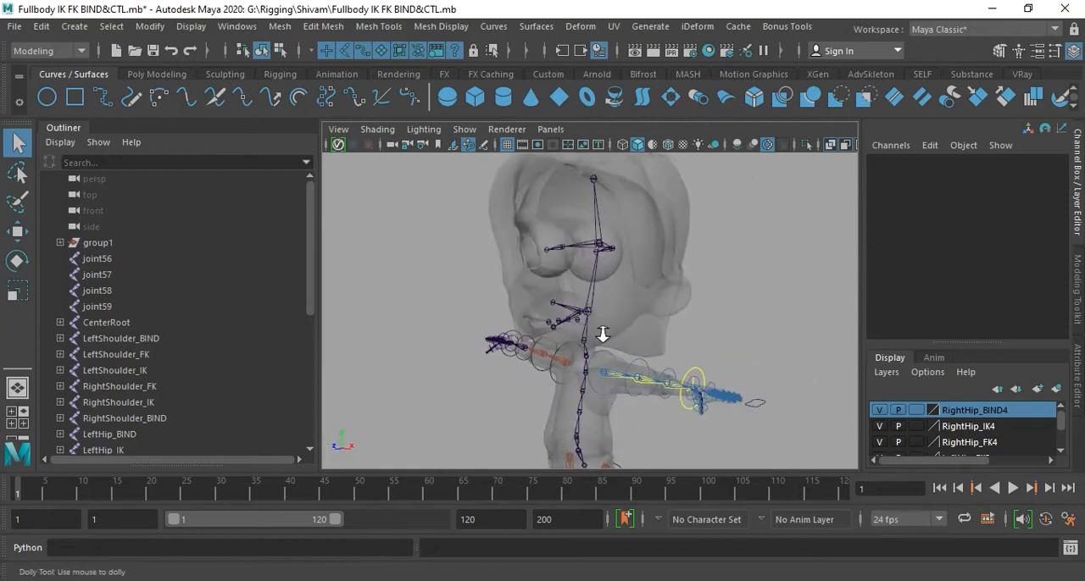
alt+middle_drag(601, 331, 631, 364)
alt+drag(624, 371, 627, 288)
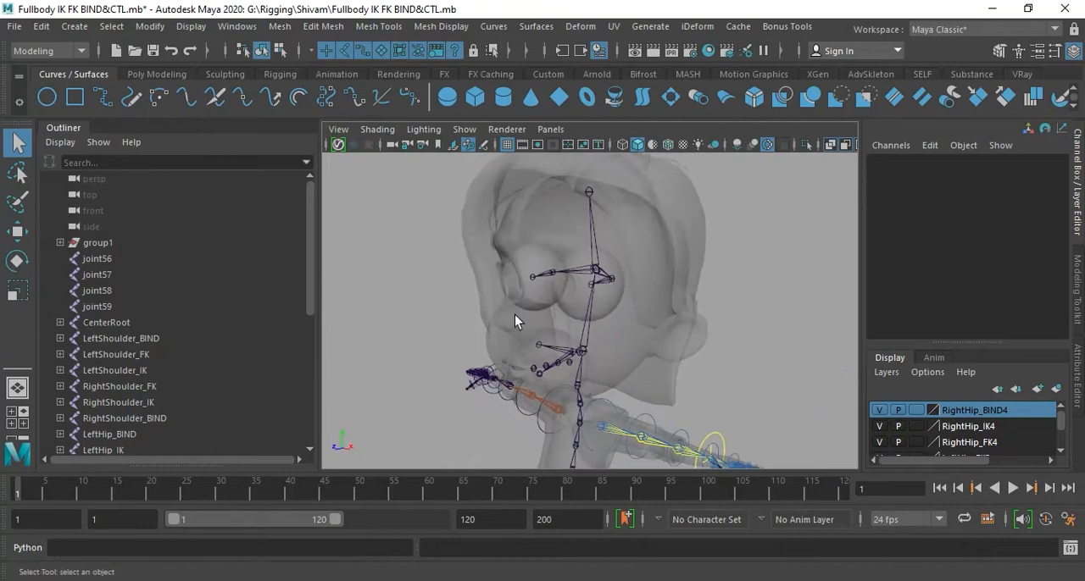
alt+drag(585, 358, 629, 356)
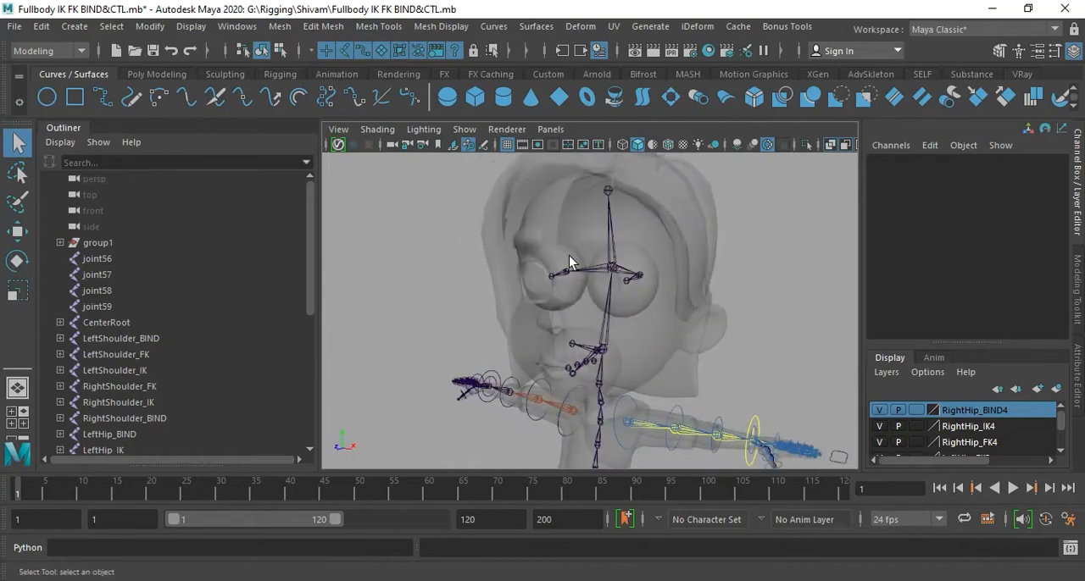
alt+drag(649, 416, 509, 276)
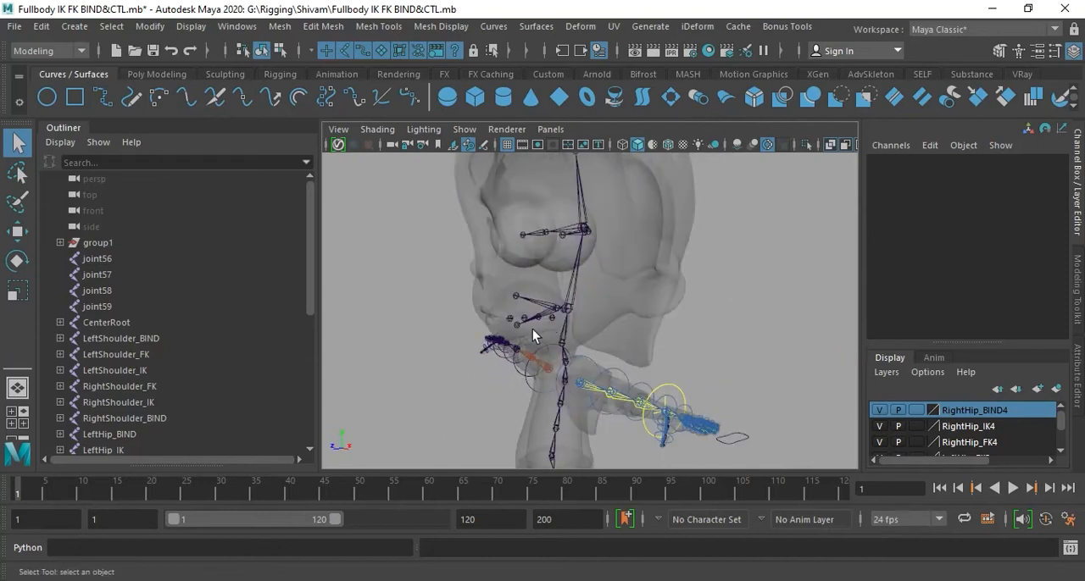
alt+drag(551, 341, 581, 332)
alt+middle_drag(580, 332, 599, 314)
alt+drag(599, 314, 580, 321)
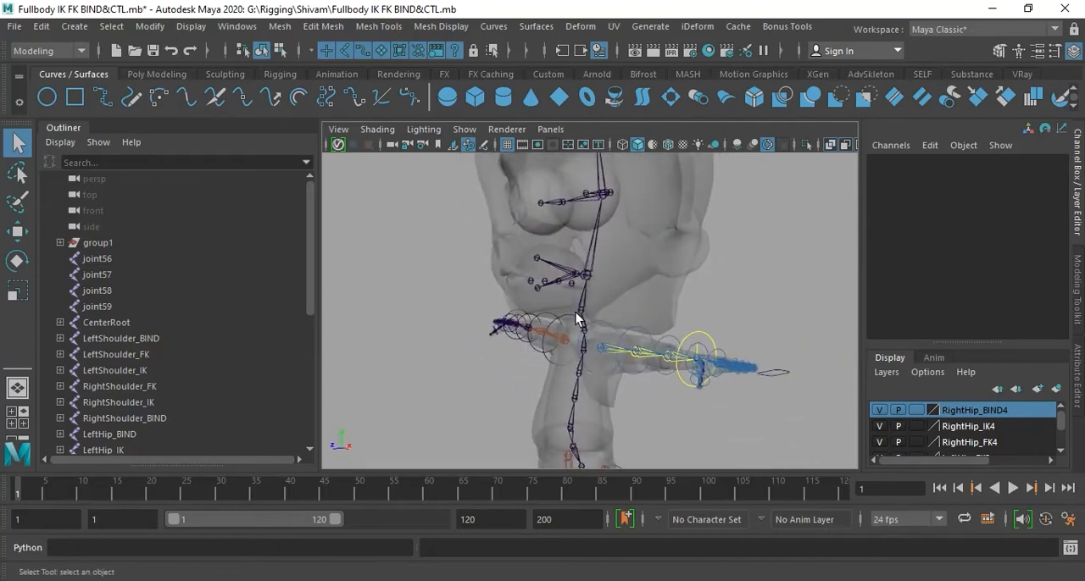
alt+middle_drag(581, 320, 591, 303)
alt+drag(592, 302, 687, 371)
alt+right_drag(684, 365, 634, 318)
alt+drag(633, 318, 700, 219)
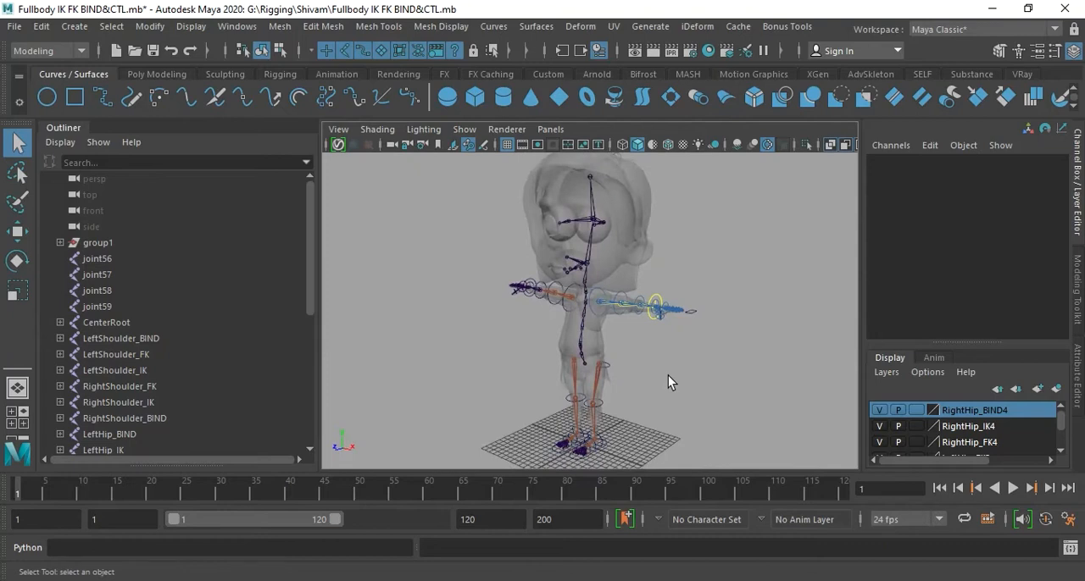
- Enlarge the display layer list and hide every layer except LeftShoulder_IK1 and LeftShoulder_FK1, including Main
scroll(699, 358, up, 5)
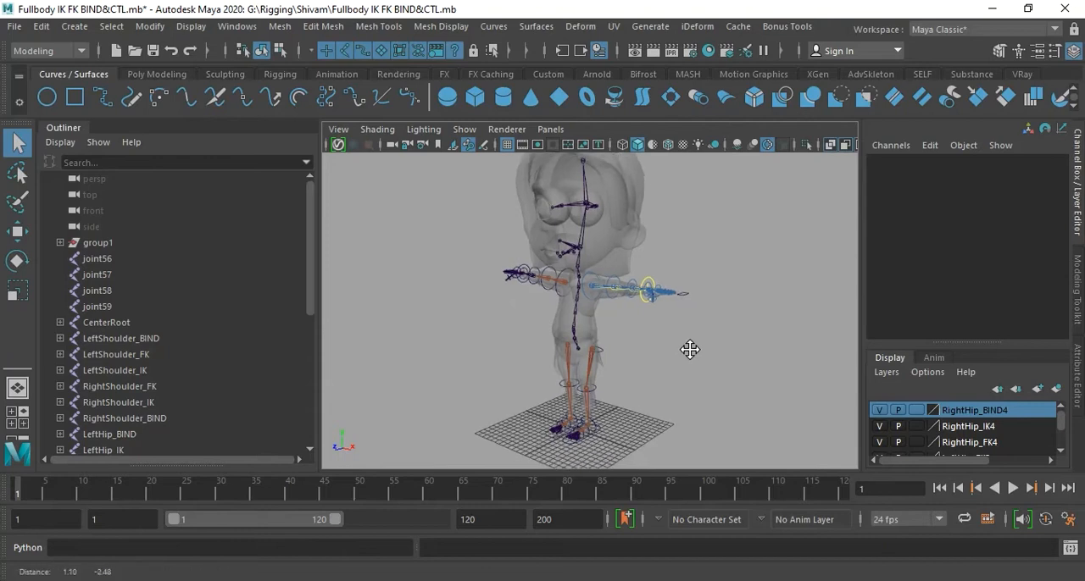
alt+middle_drag(706, 338, 700, 359)
scroll(700, 358, up, 3)
alt+drag(695, 351, 673, 362)
scroll(659, 378, up, 2)
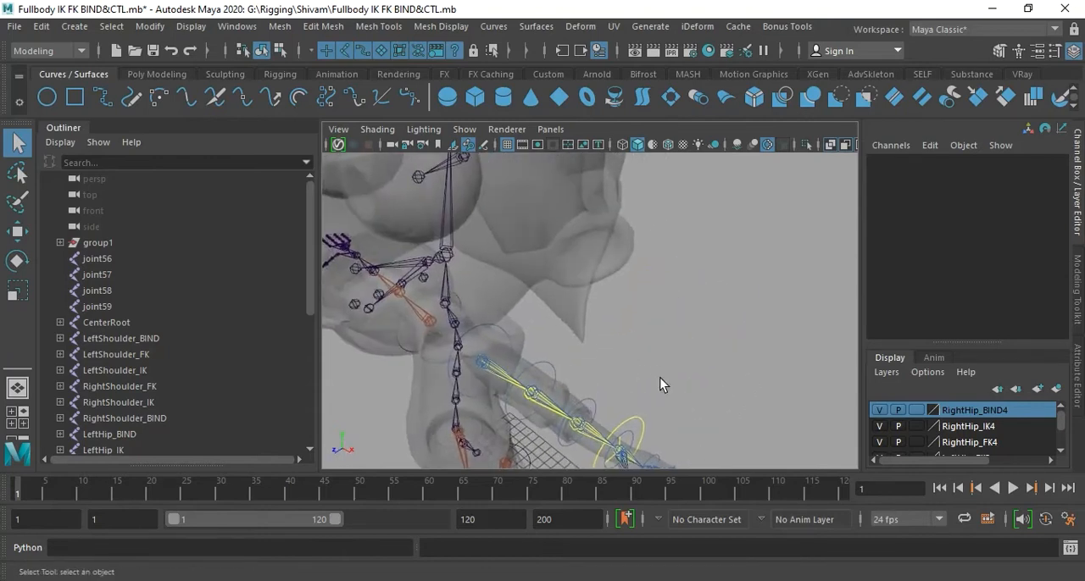
alt+middle_drag(673, 362, 639, 324)
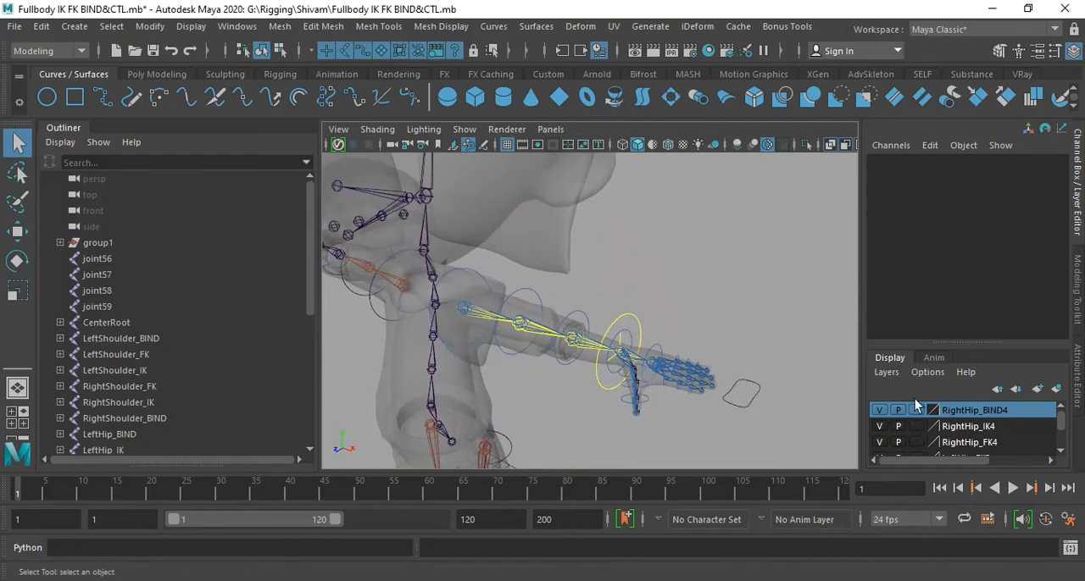
drag(965, 342, 968, 140)
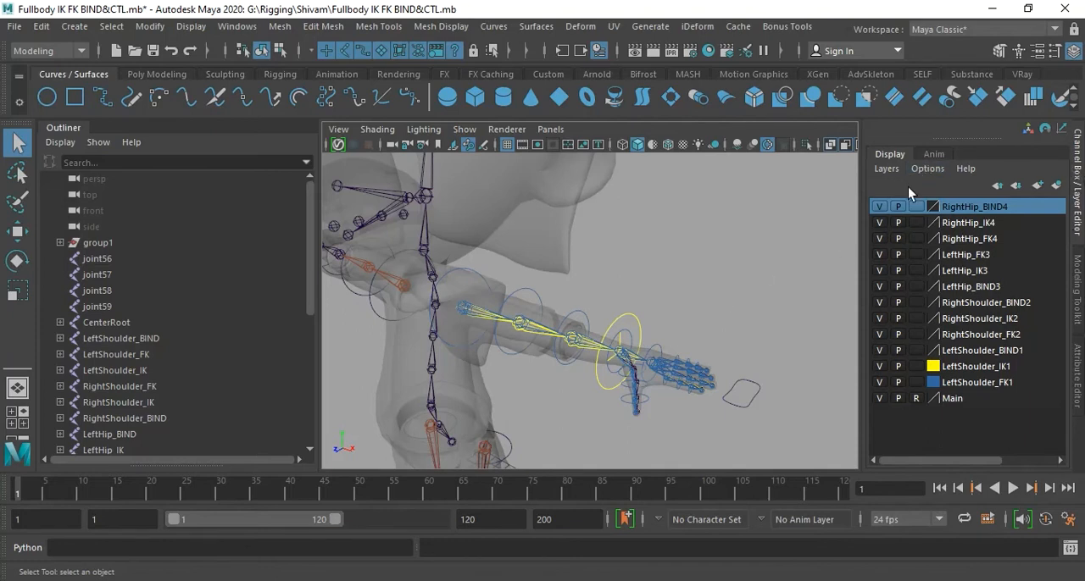
drag(879, 215, 878, 351)
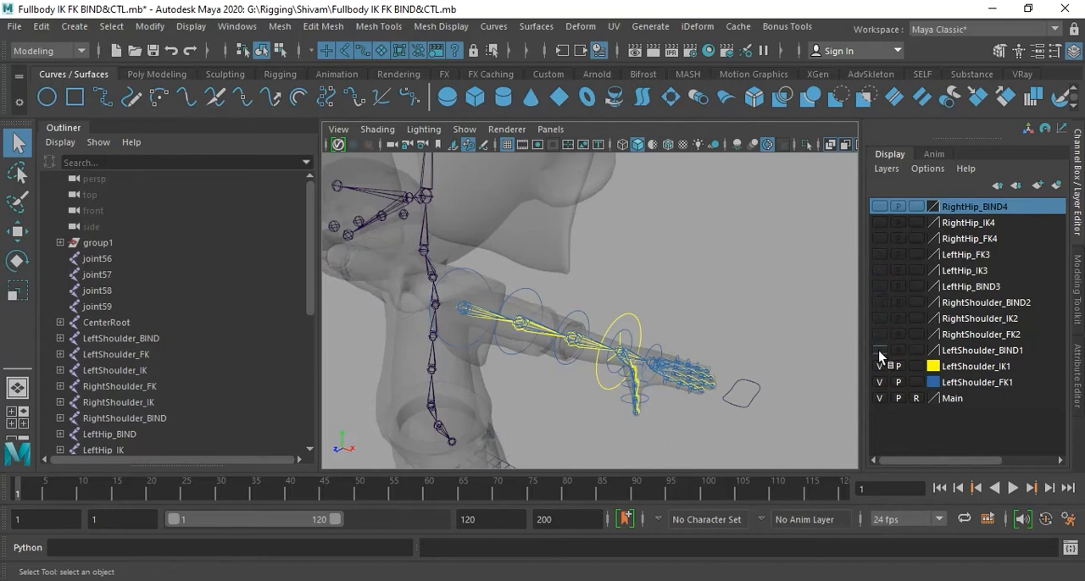
click(879, 400)
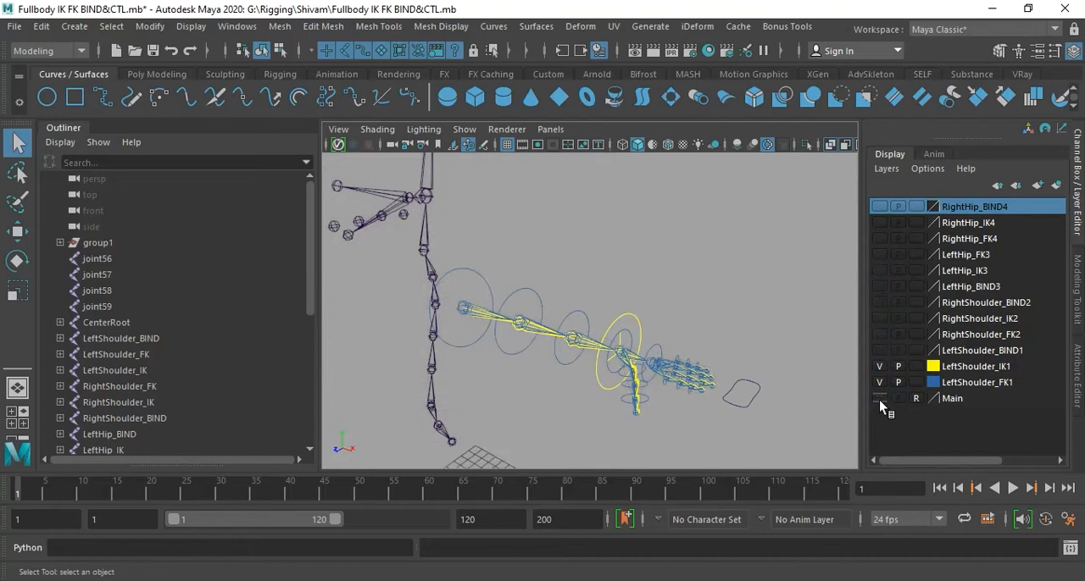
- Inspect the overlapping left arm chains up close and hide the LeftShoulder_IK1 layer, leaving the FK chain shown
alt+drag(599, 344, 585, 303)
alt+middle_drag(584, 303, 603, 308)
alt+drag(603, 308, 654, 307)
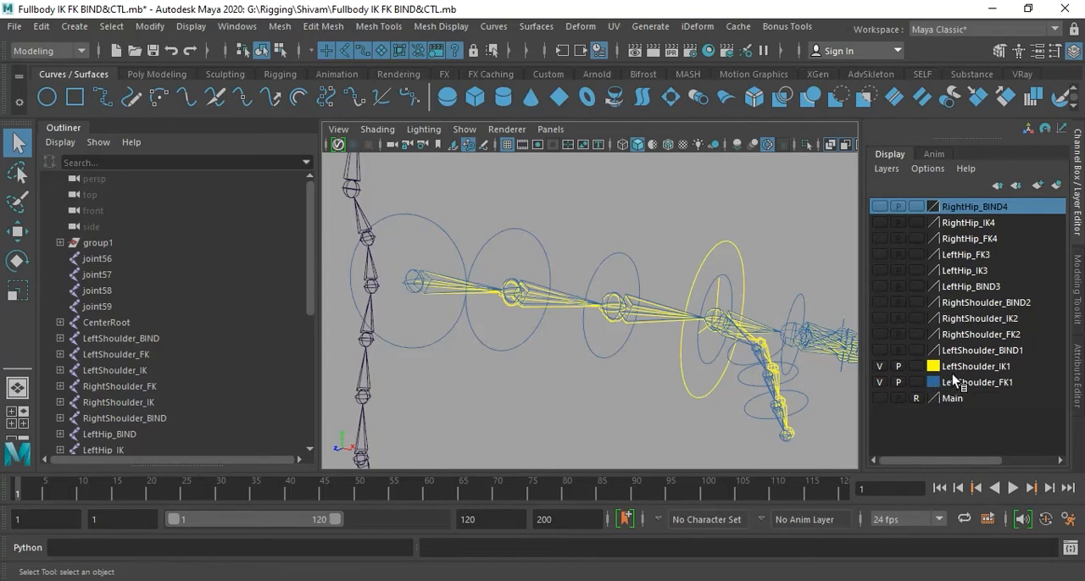
click(879, 367)
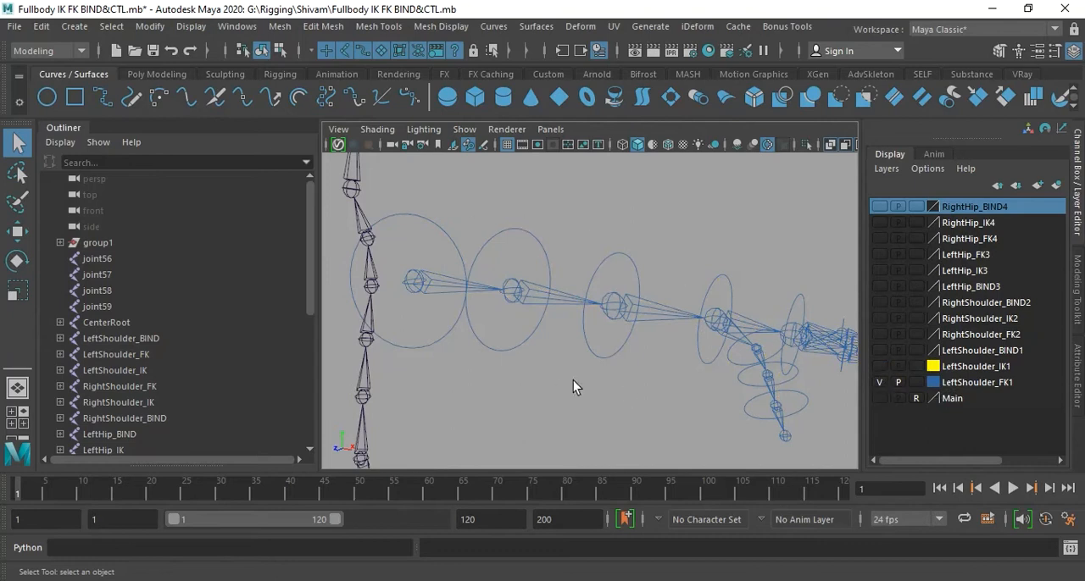
- Try a darker blue on the LeftShoulder_FK1 display layer and restore its lighter blue
double_click(935, 386)
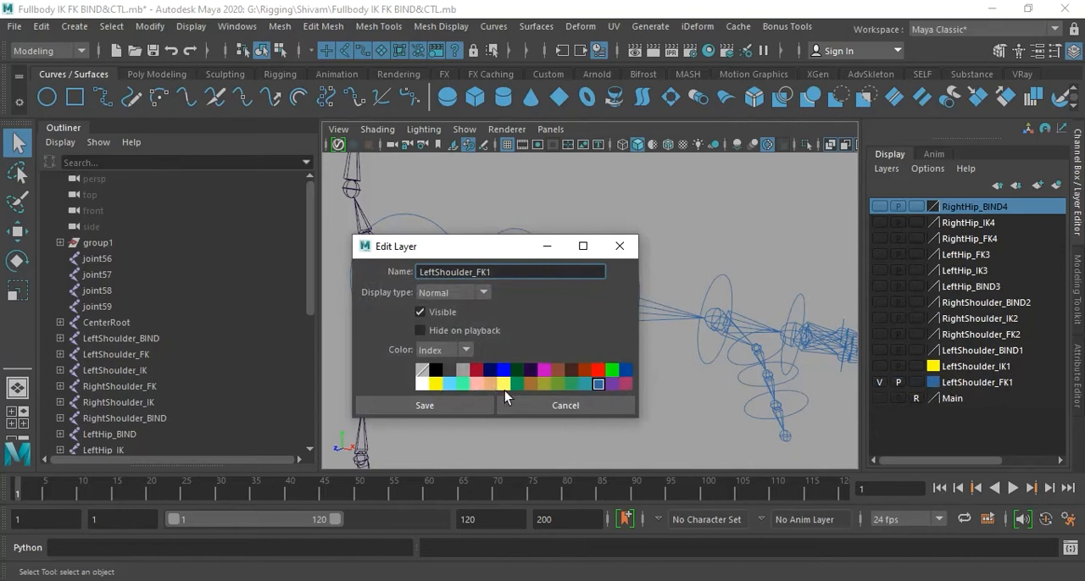
click(625, 371)
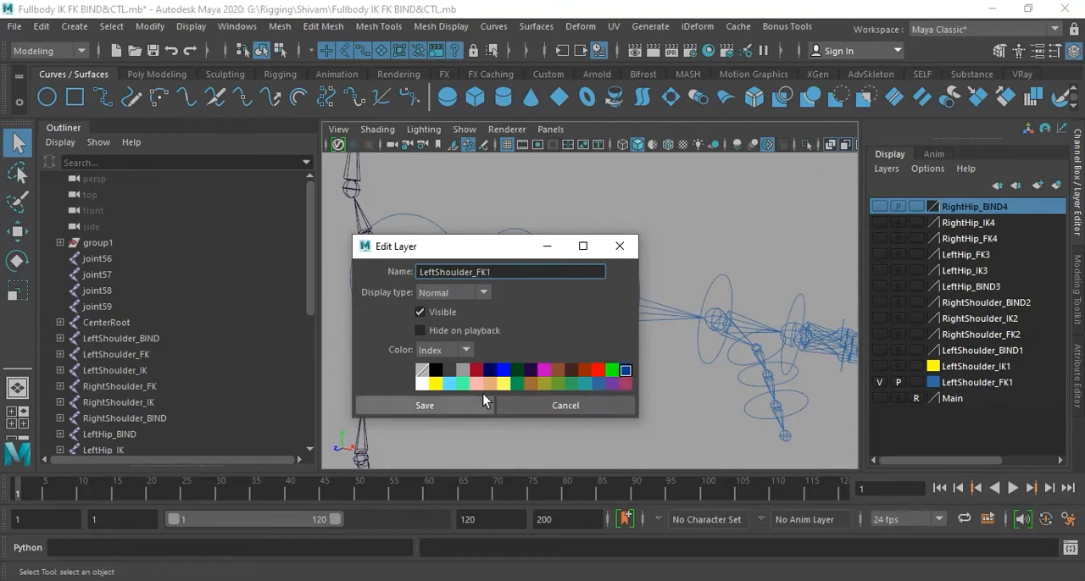
click(463, 406)
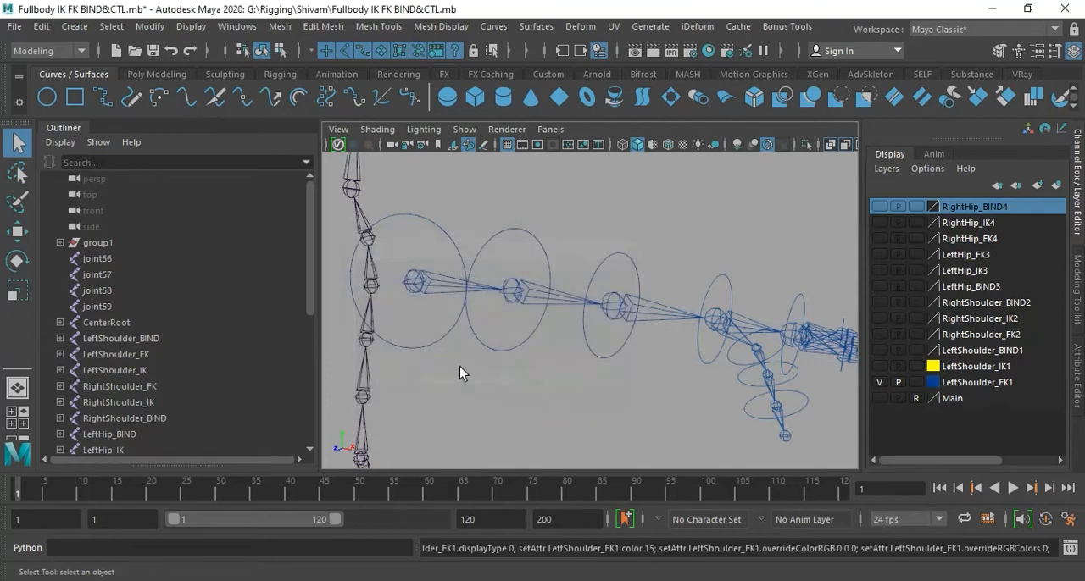
double_click(933, 383)
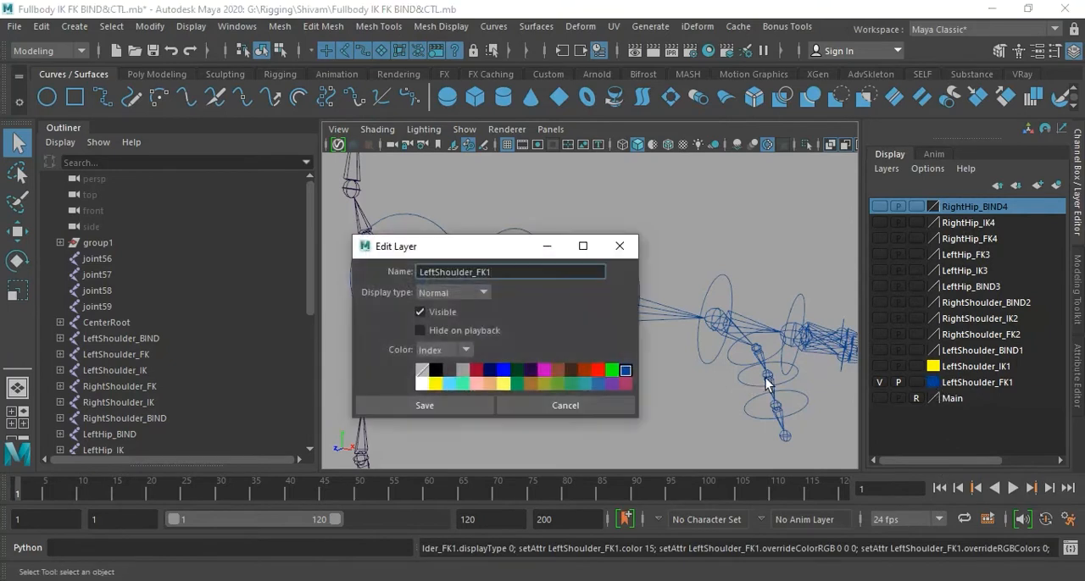
click(598, 385)
click(460, 406)
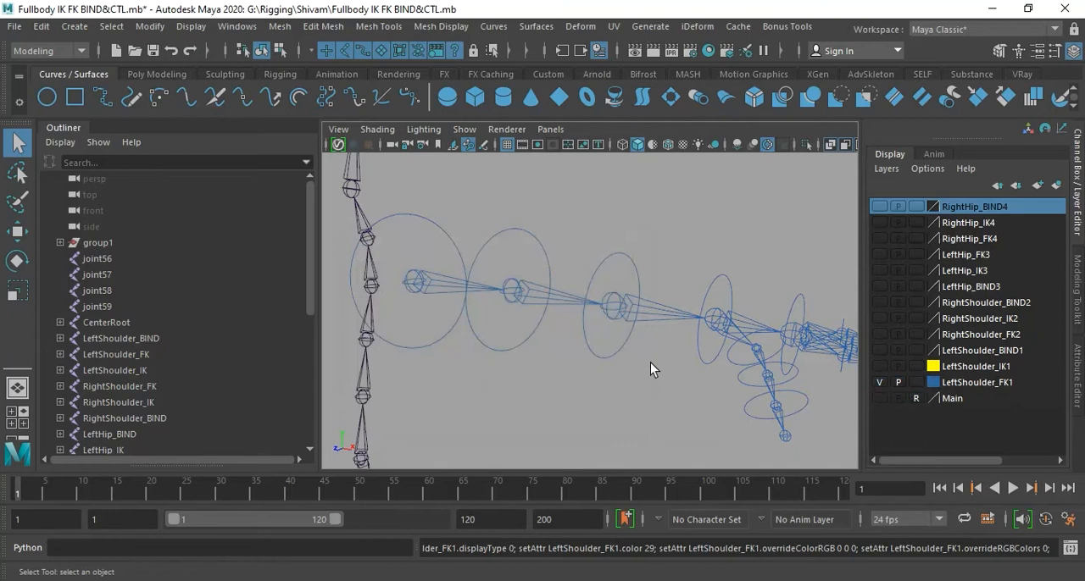
- Hide the LeftShoulder_FK1 layer, view LeftShoulder_IK1 alone, and leave only LeftShoulder_BIND1 shown
click(880, 382)
click(880, 366)
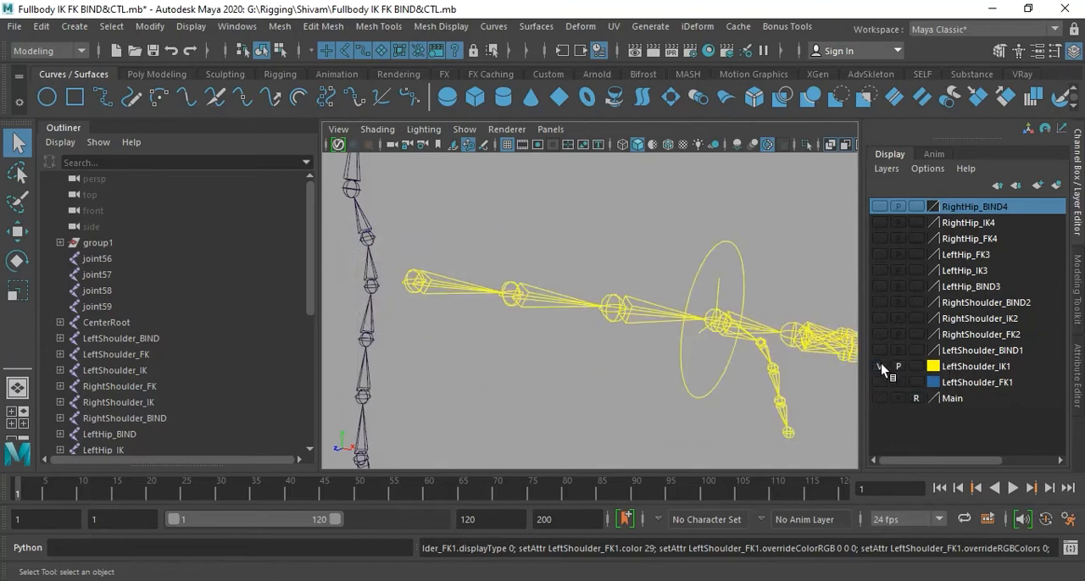
click(880, 367)
click(878, 350)
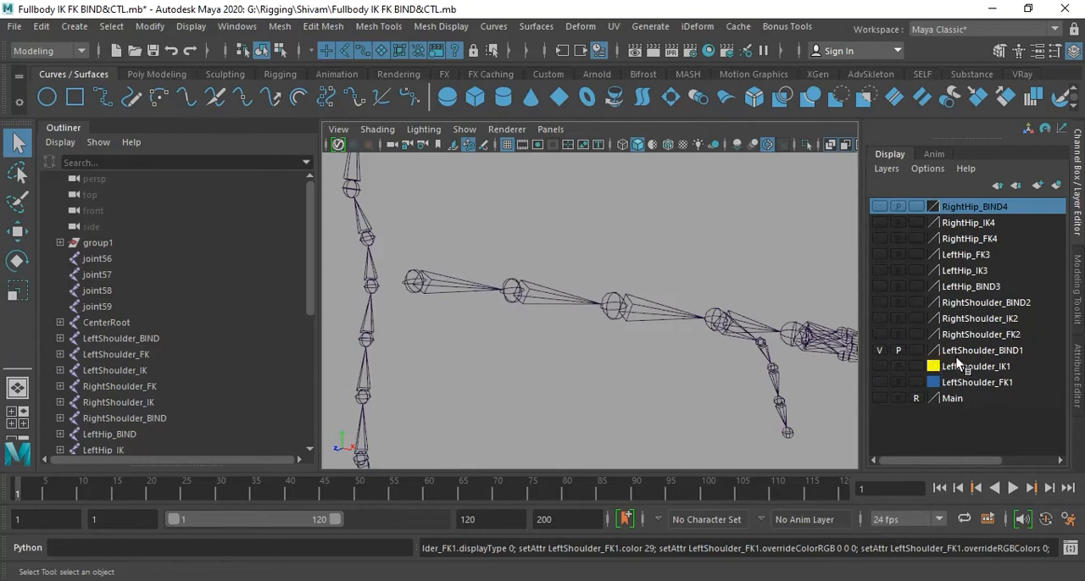
- Assign the crimson-pink index colour to the LeftShoulder_BIND1 layer and hide the layer
click(902, 352)
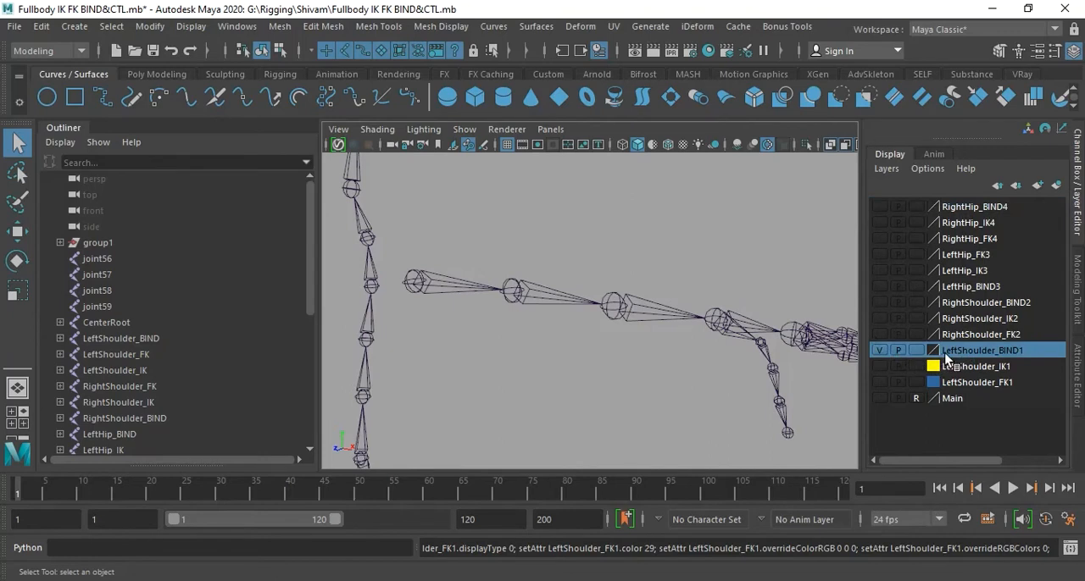
double_click(932, 351)
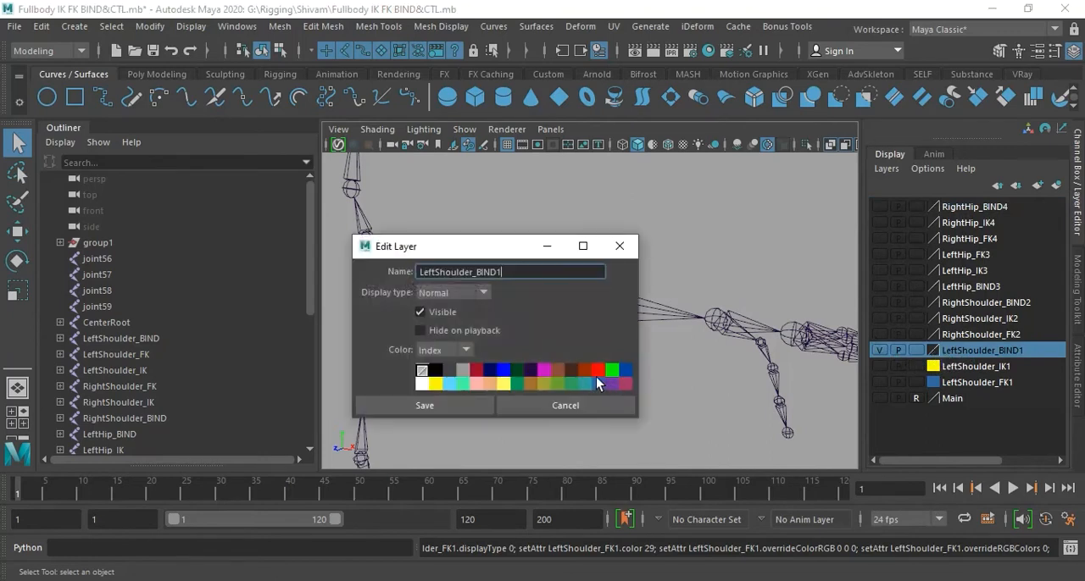
click(629, 386)
click(466, 402)
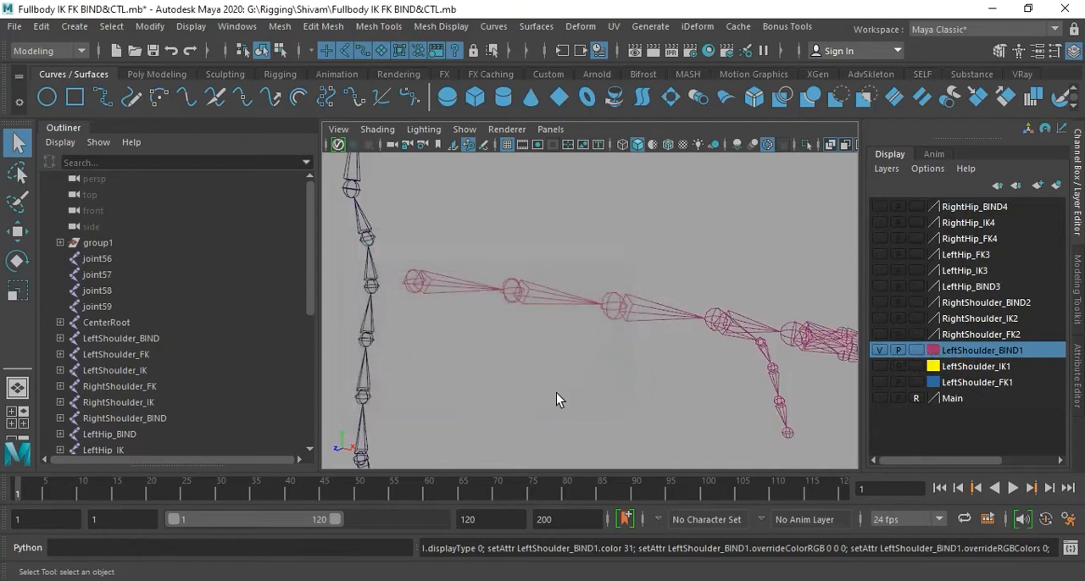
click(879, 351)
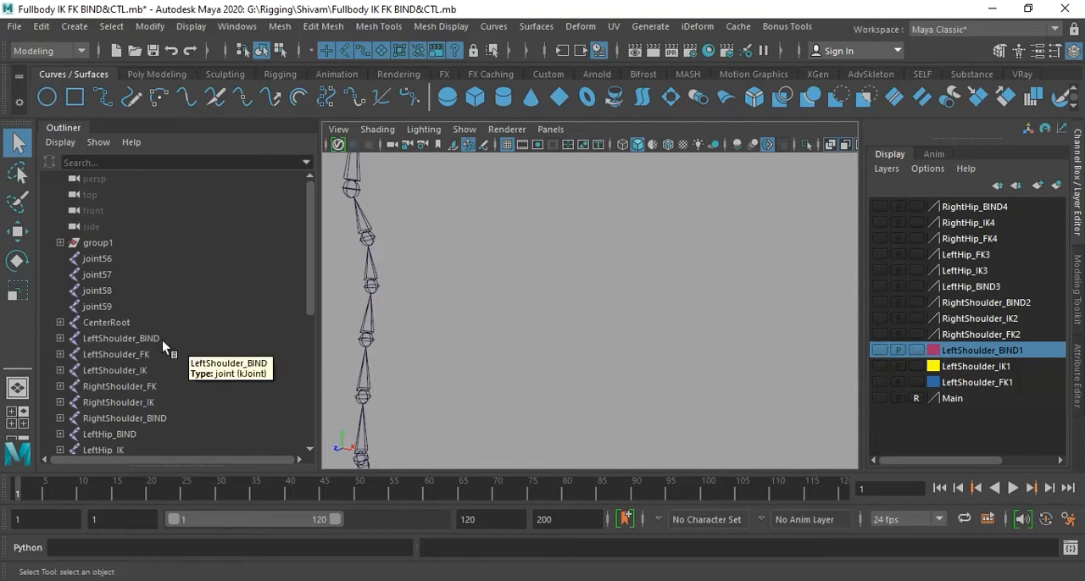
- Show the LeftShoulder_IK1 display layer, make it the active layer and frame the yellow left arm IK chain
scroll(163, 344, down, 5)
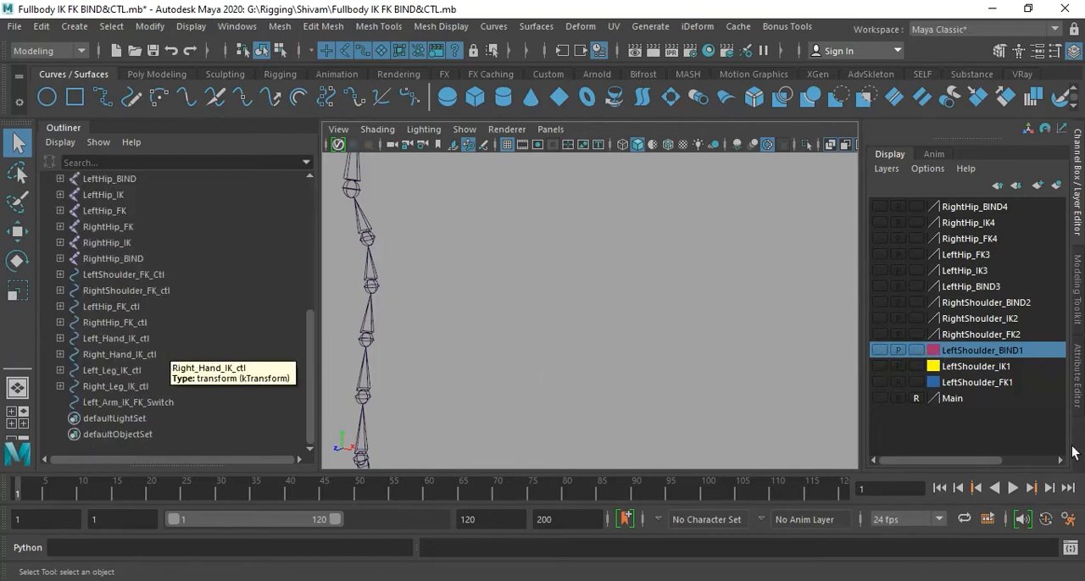
click(880, 366)
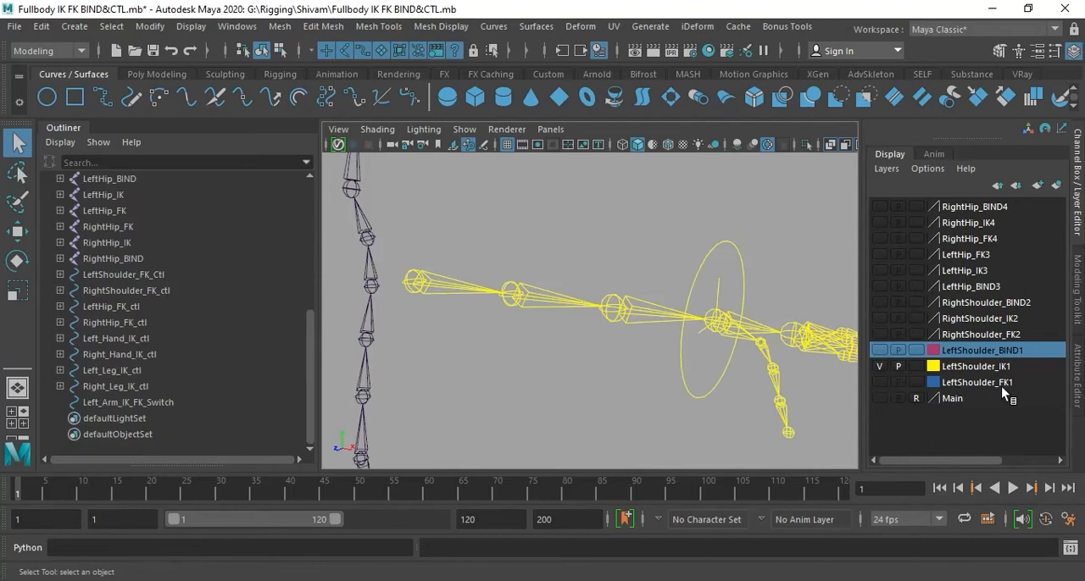
click(975, 370)
alt+drag(597, 337, 578, 303)
mouse_move(578, 303)
alt+right_down()
mouse_move(569, 297)
mouse_move(567, 307)
alt+right_up()
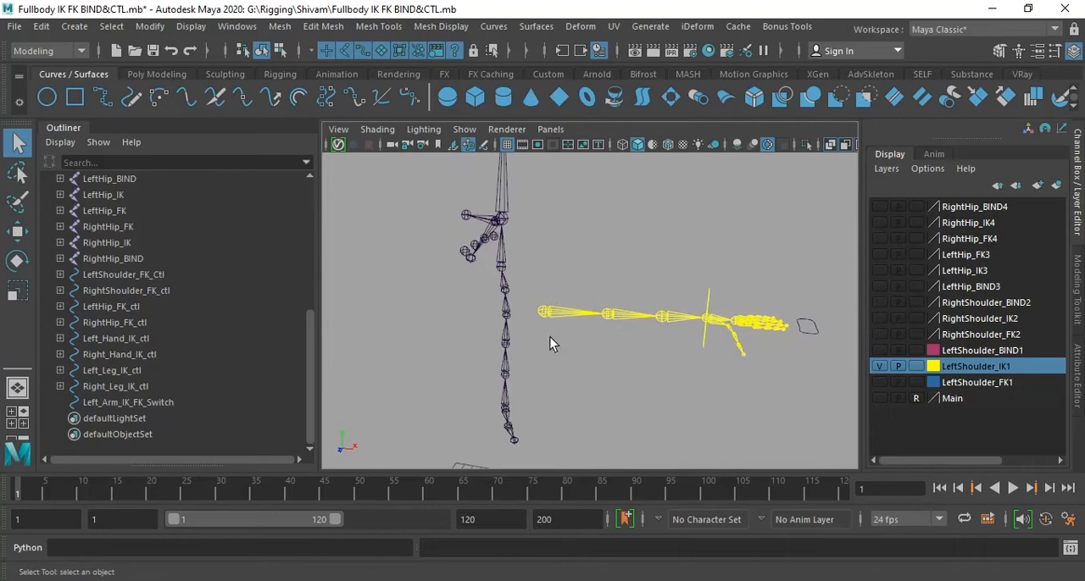
- Create a NURBS circle and snap it onto the root shoulder joint of the left arm IK chain
click(46, 97)
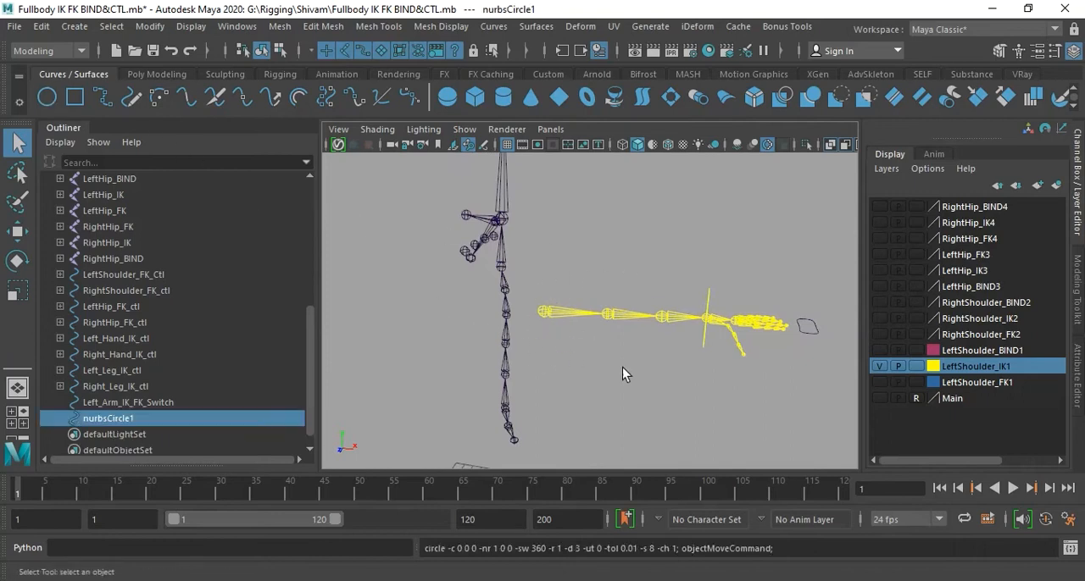
alt+drag(572, 355, 588, 360)
alt+middle_drag(619, 377, 631, 290)
mouse_move(623, 299)
alt+mouse_down()
mouse_move(607, 300)
mouse_move(618, 303)
alt+mouse_up()
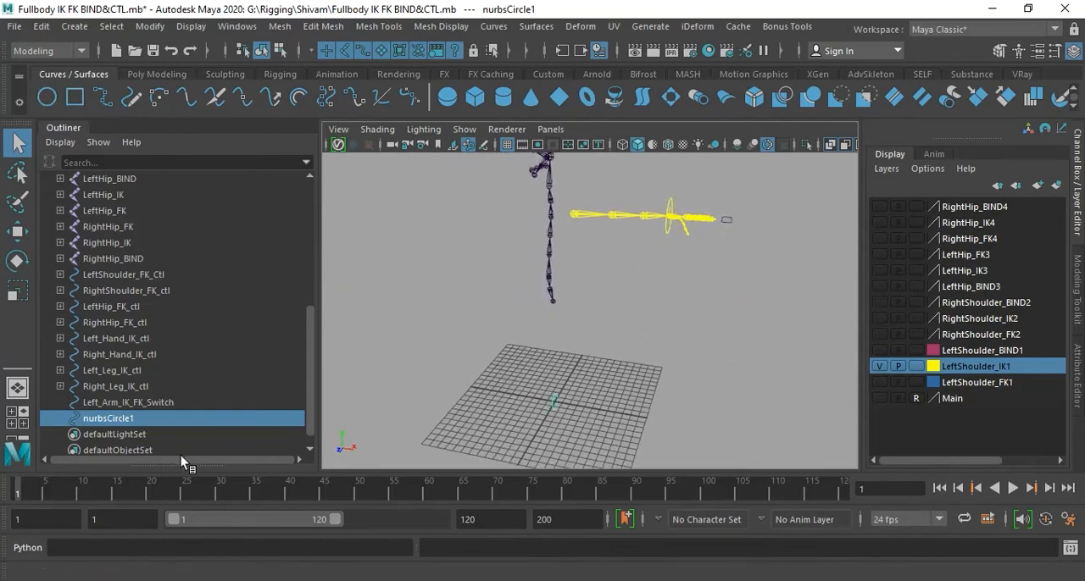
key(w)
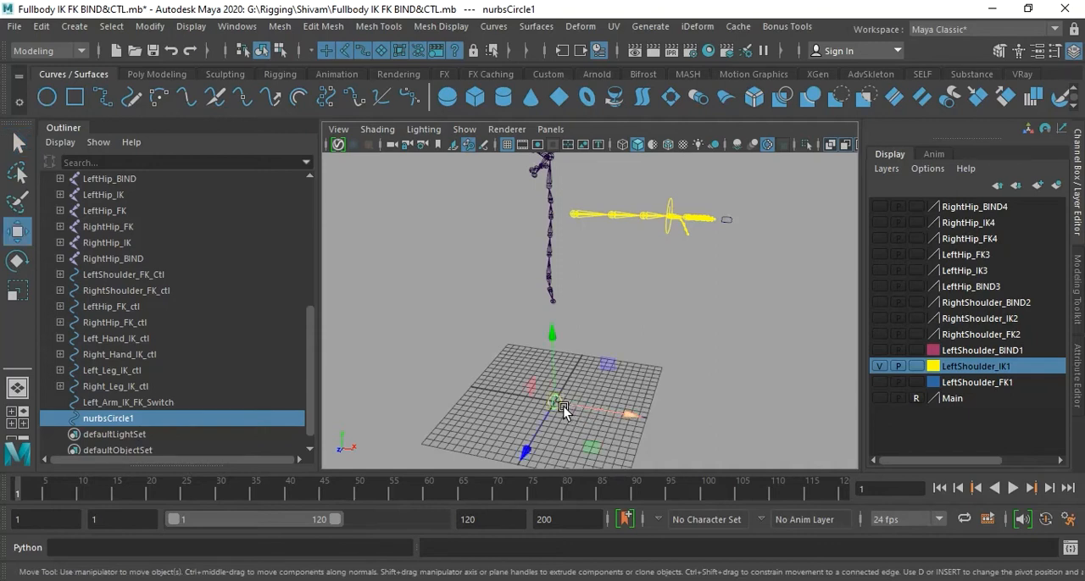
click(556, 403)
drag(555, 404, 573, 212)
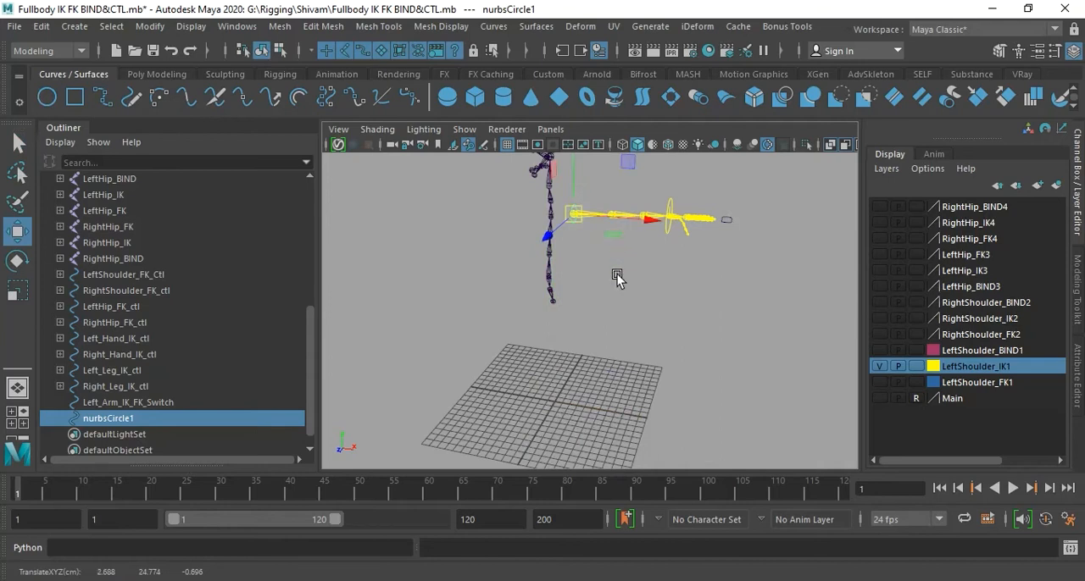
- Scale the new circle uniformly to about 1.783 around the shoulder joint and freeze its transformations
key(f)
scroll(647, 314, up, 10)
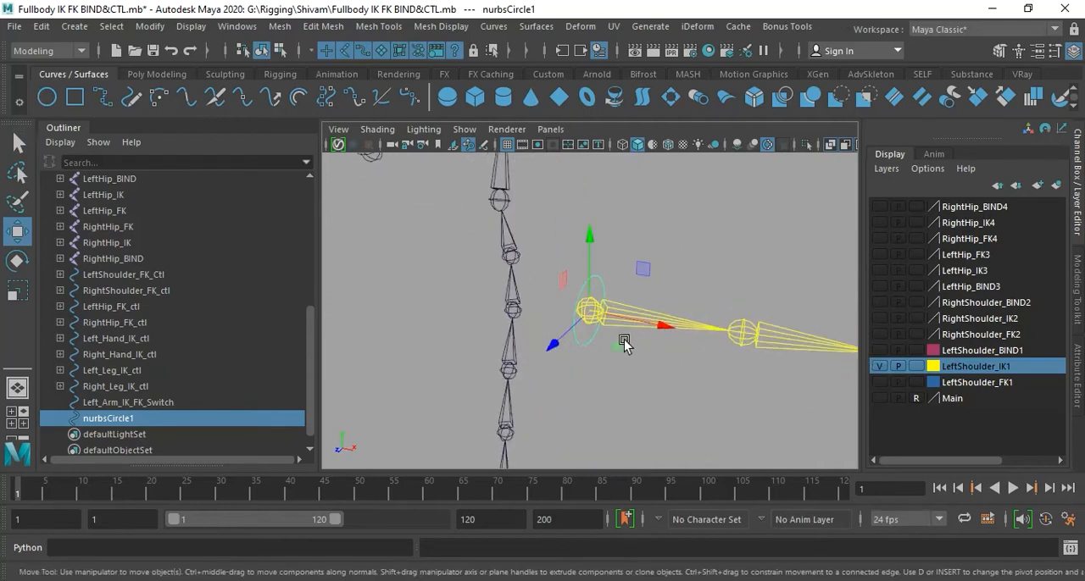
alt+middle_drag(624, 340, 601, 339)
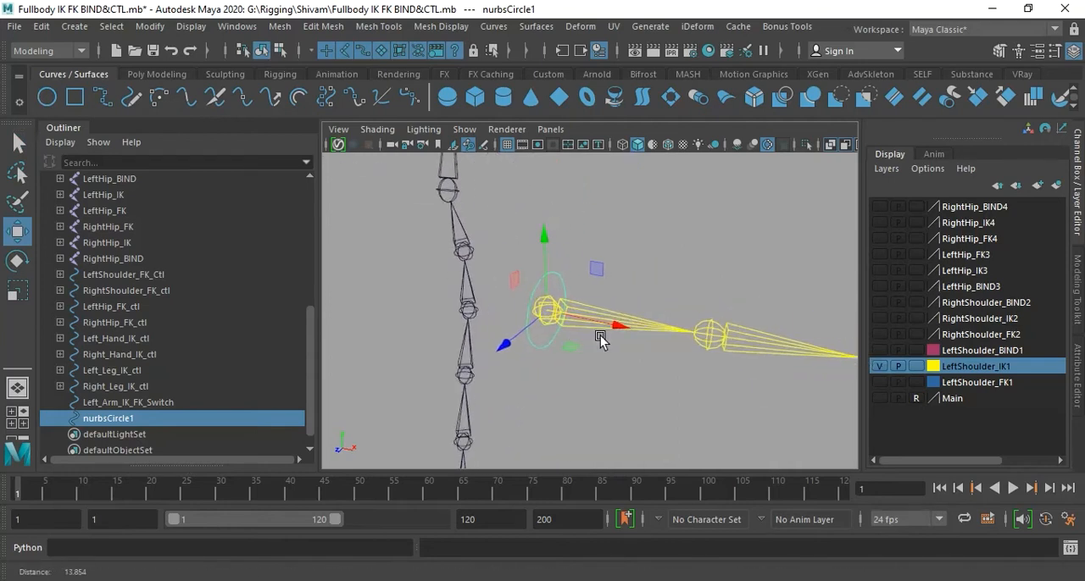
alt+right_drag(600, 339, 613, 340)
drag(967, 138, 973, 284)
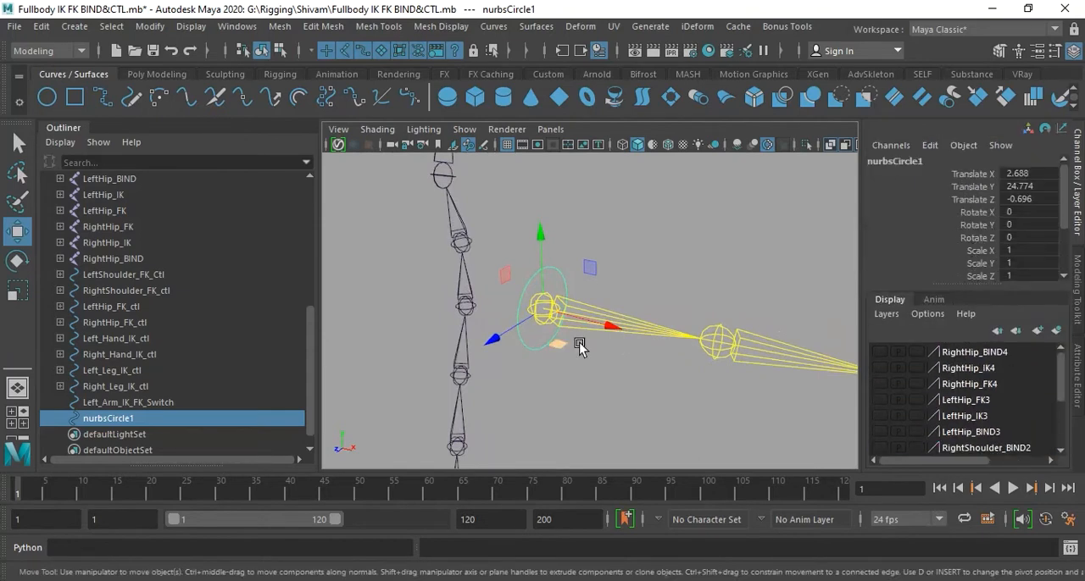
key(r)
drag(536, 318, 599, 318)
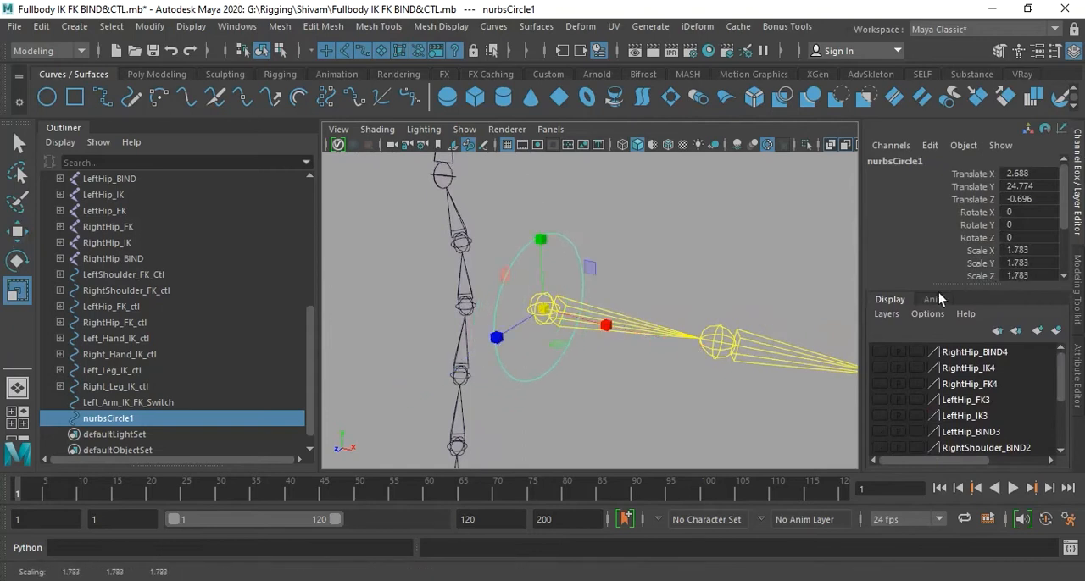
click(152, 26)
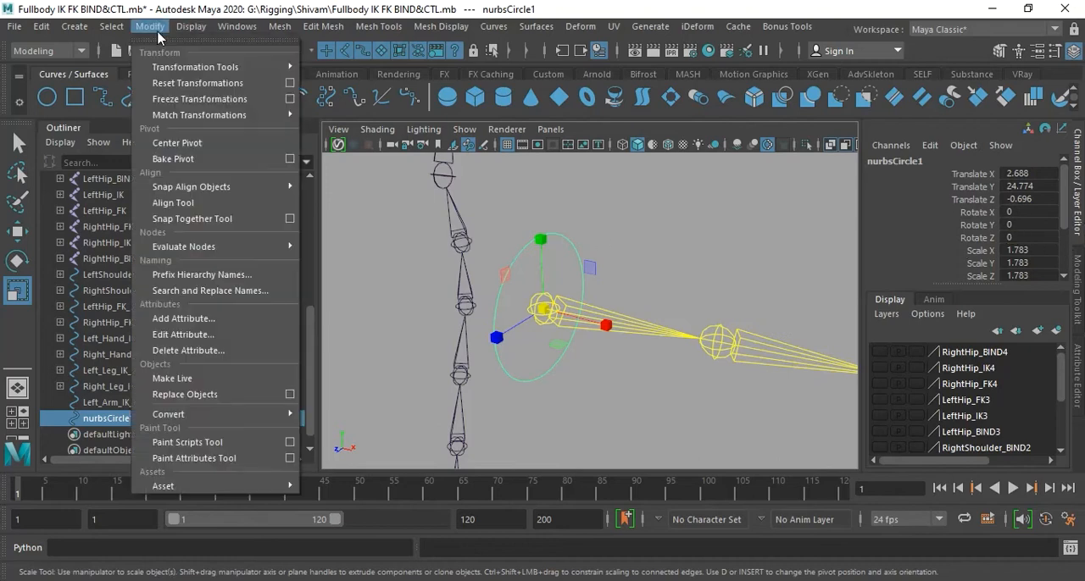
click(200, 99)
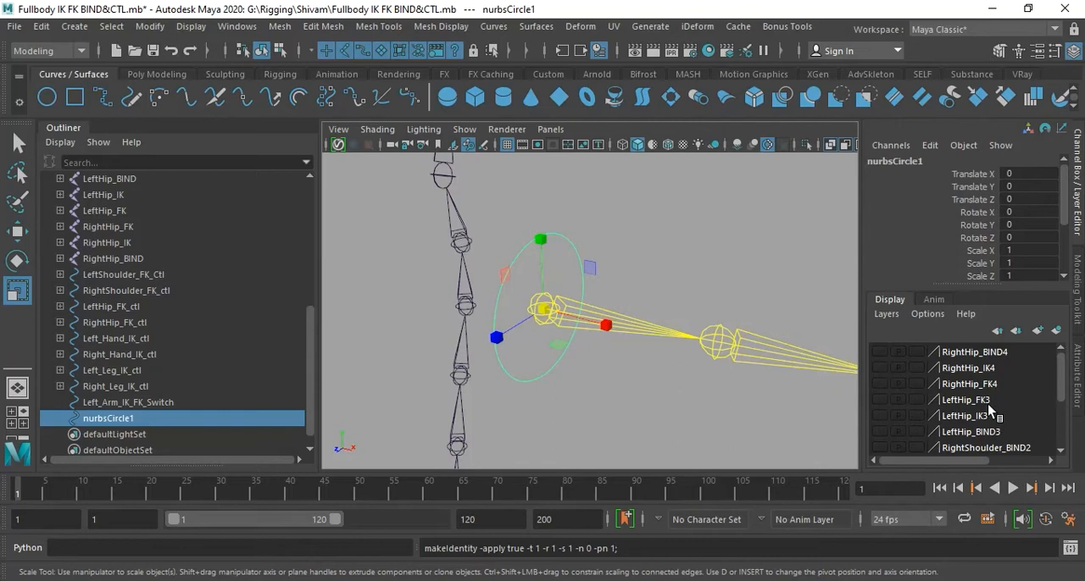
- Rename the shoulder circle as LeftShoulder_IK_ctl
alt+drag(631, 303, 613, 354)
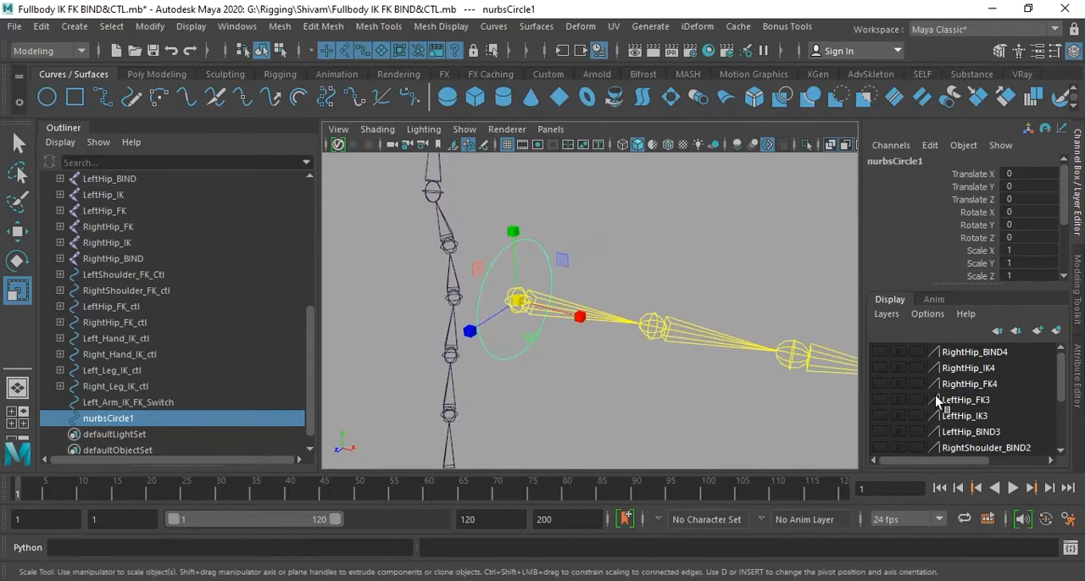
scroll(1016, 426, down, 3)
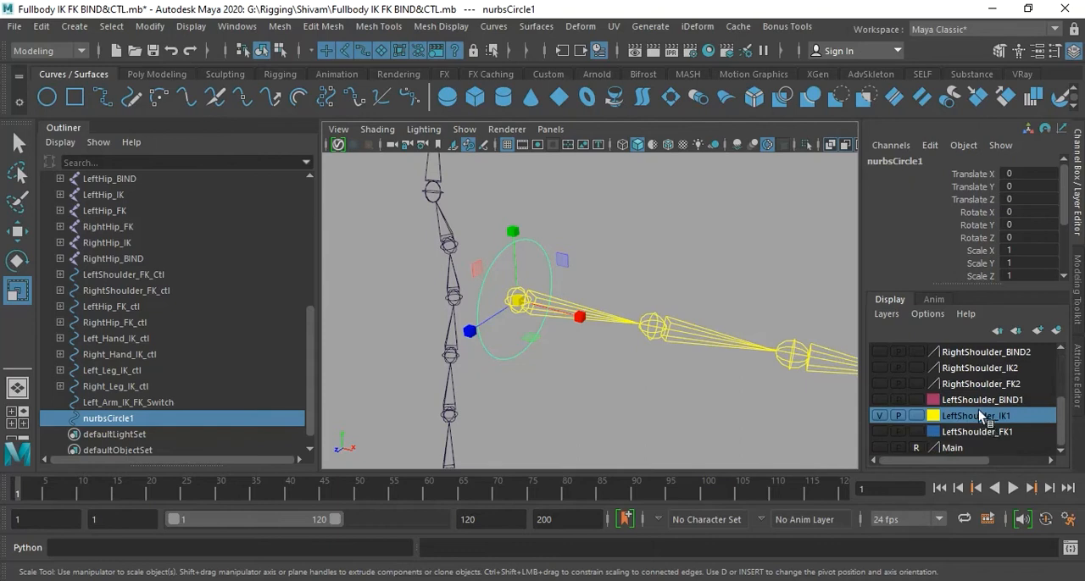
click(901, 163)
double_click(900, 163)
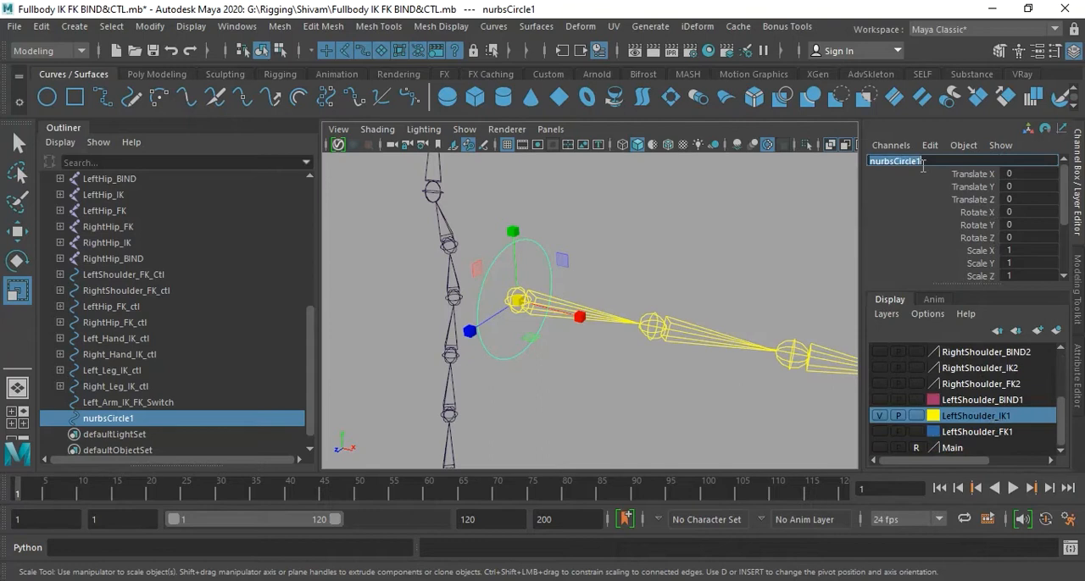
text(LeftShoulder_IK_ct)
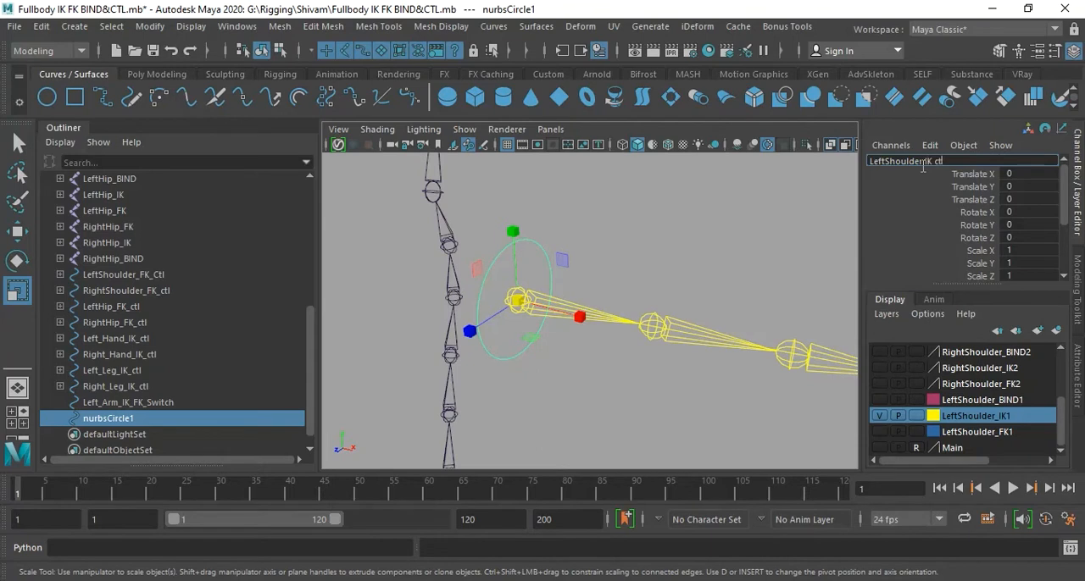
text(l)
key(Return)
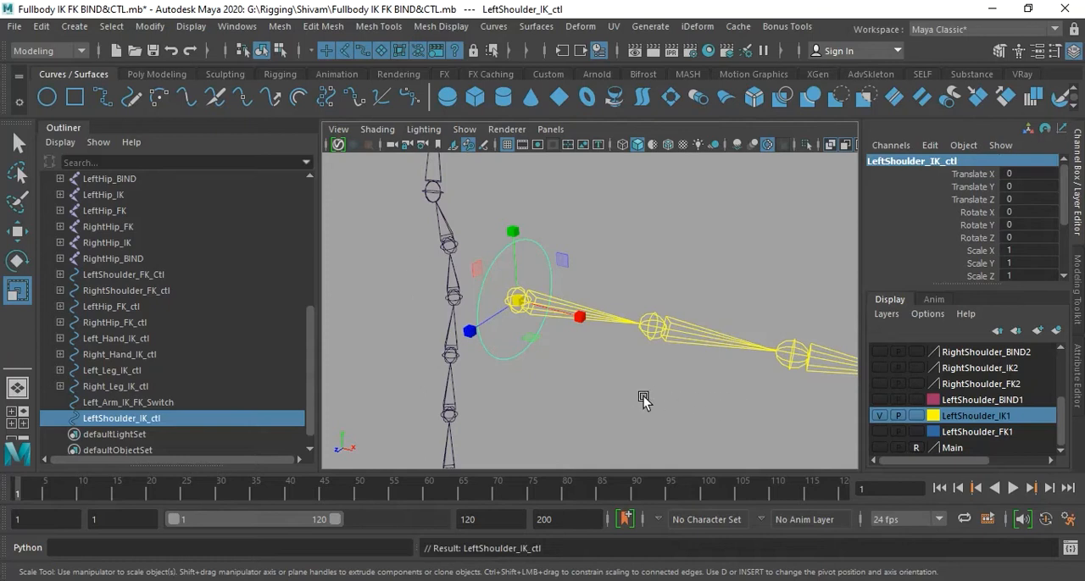
click(620, 385)
click(537, 311)
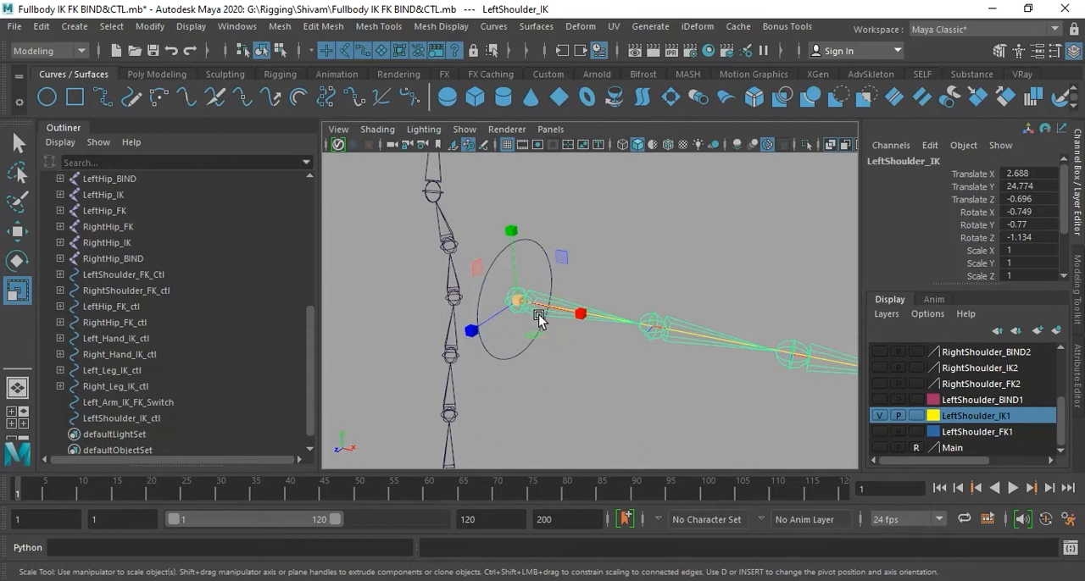
click(517, 299)
click(150, 27)
mouse_move(204, 115)
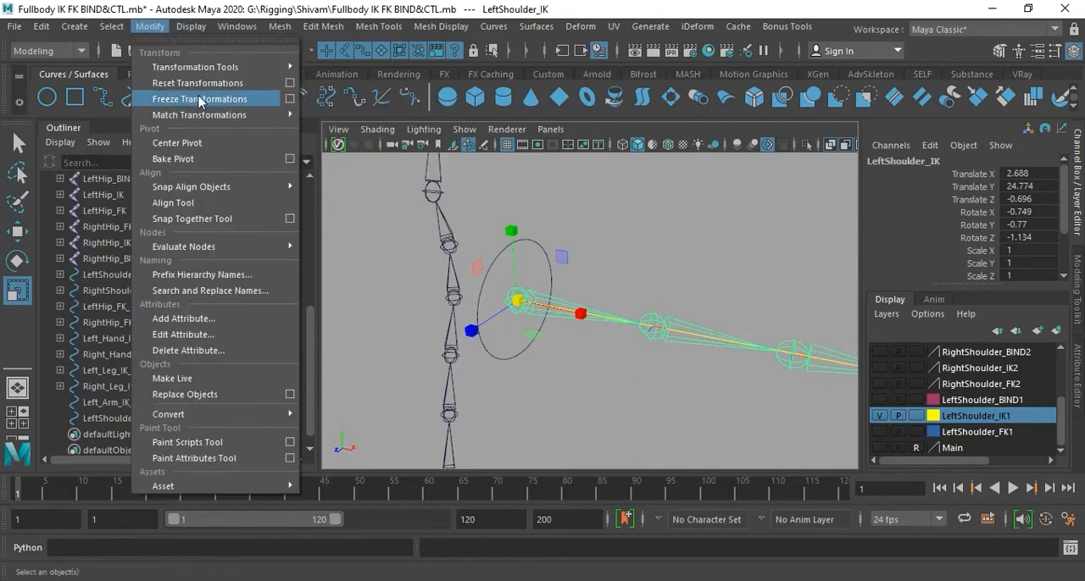
click(600, 224)
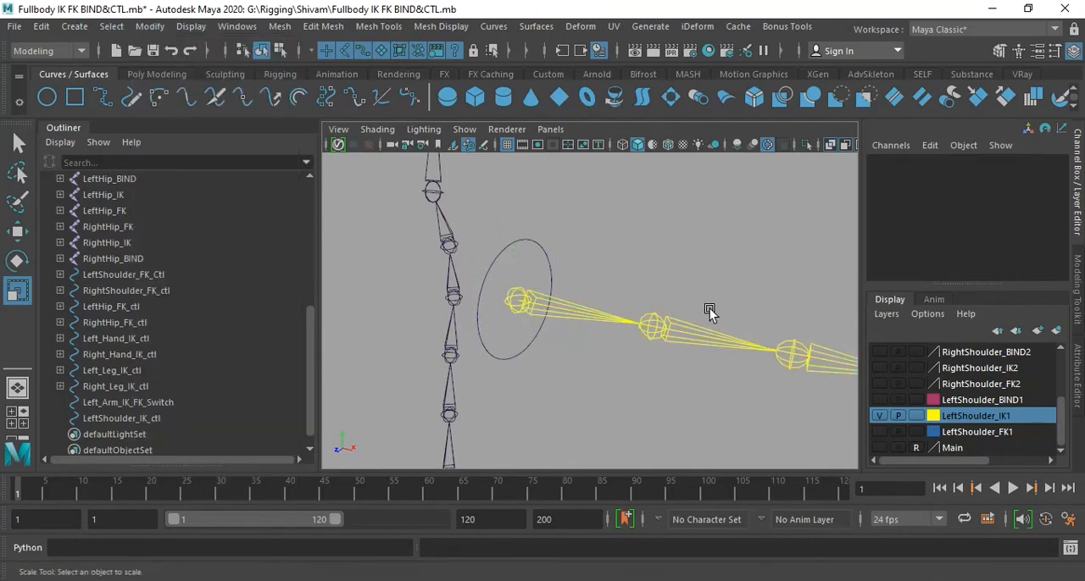
- Add the LeftShoulder_IK_ctl circle to the LeftShoulder_IK1 display layer and clear the selection
alt+right_drag(710, 353, 636, 356)
alt+middle_drag(636, 357, 602, 379)
mouse_move(551, 374)
alt+right_down()
mouse_move(541, 368)
mouse_move(550, 365)
alt+right_up()
alt+middle_drag(550, 365, 537, 332)
alt+right_drag(538, 331, 557, 339)
alt+drag(557, 339, 580, 306)
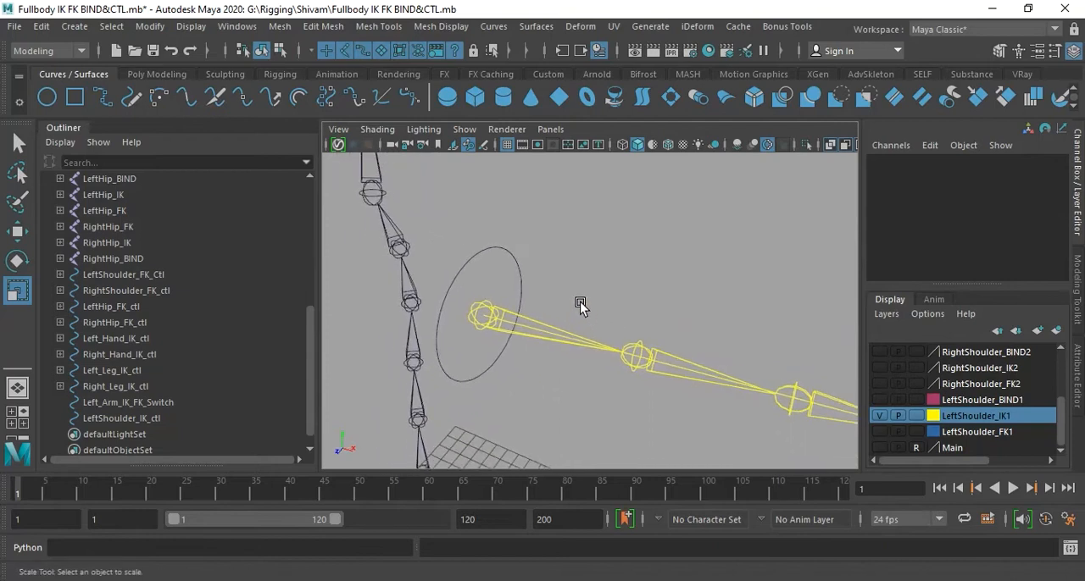
click(521, 273)
right_click(1017, 419)
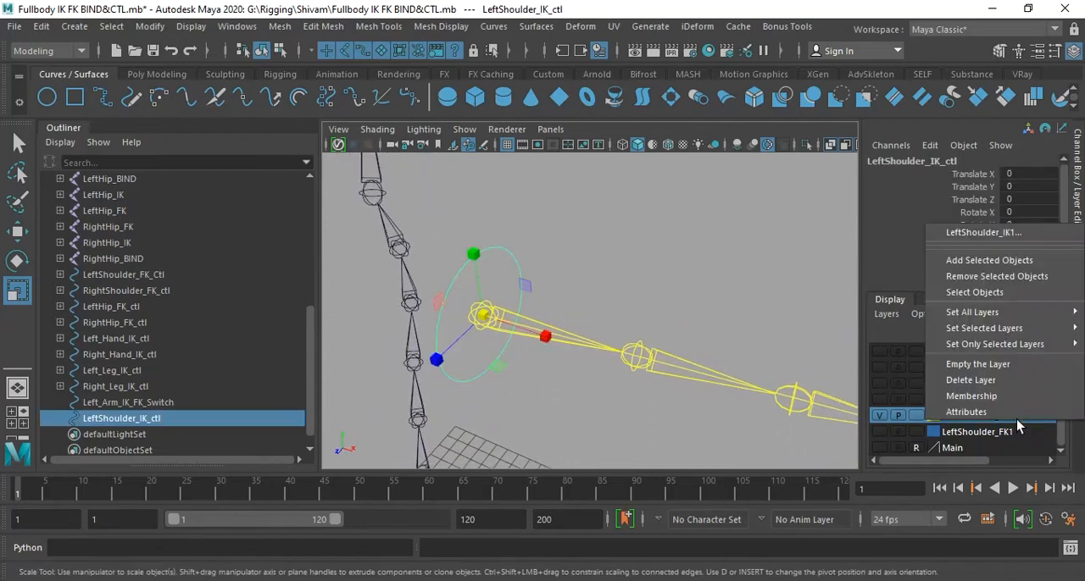
click(997, 276)
click(630, 286)
alt+middle_drag(549, 374, 571, 382)
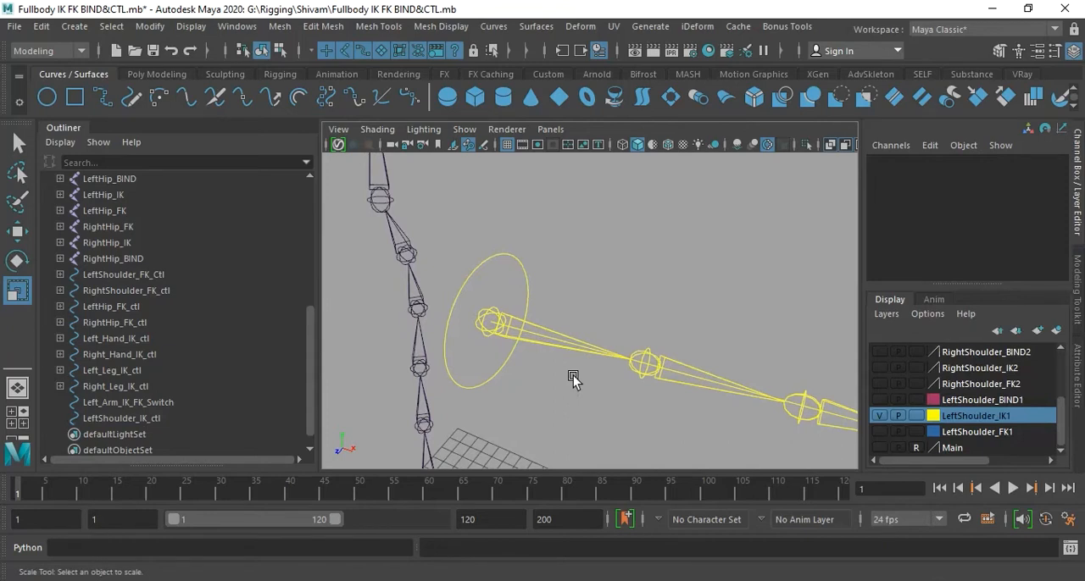
- Examine the LeftShoulder_IK_ctl circle and the LeftShoulder_IK joint chain, selecting each in turn
alt+middle_drag(650, 352, 573, 326)
alt+drag(572, 325, 593, 325)
alt+right_drag(594, 325, 570, 325)
alt+middle_drag(590, 340, 584, 335)
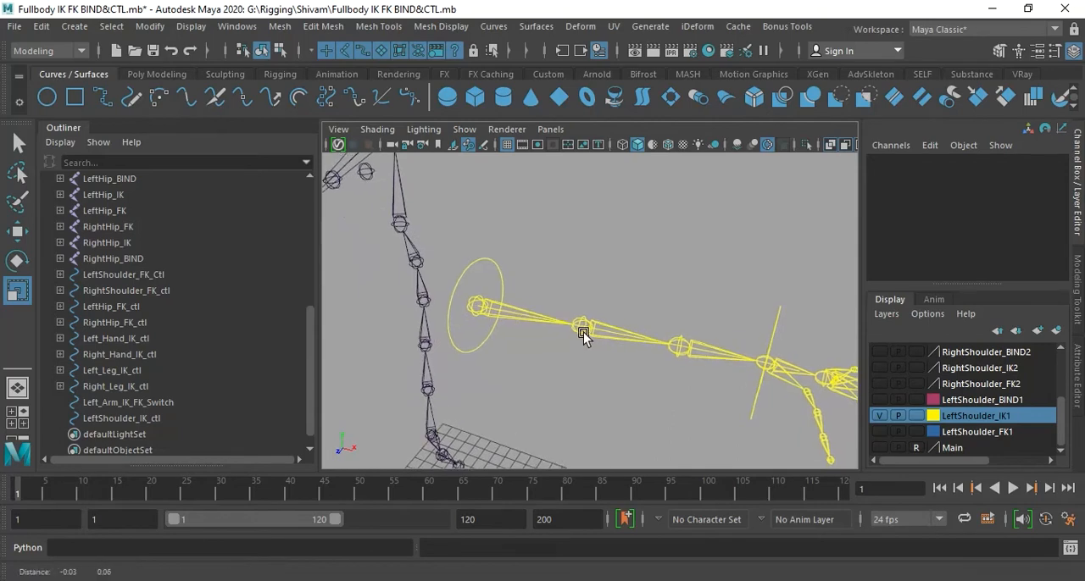
click(504, 271)
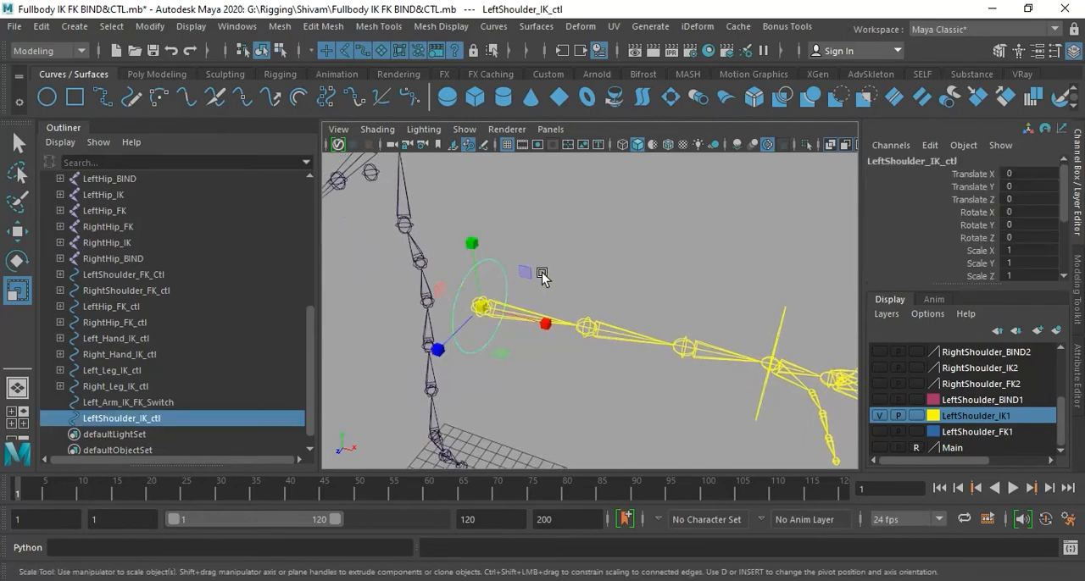
click(592, 278)
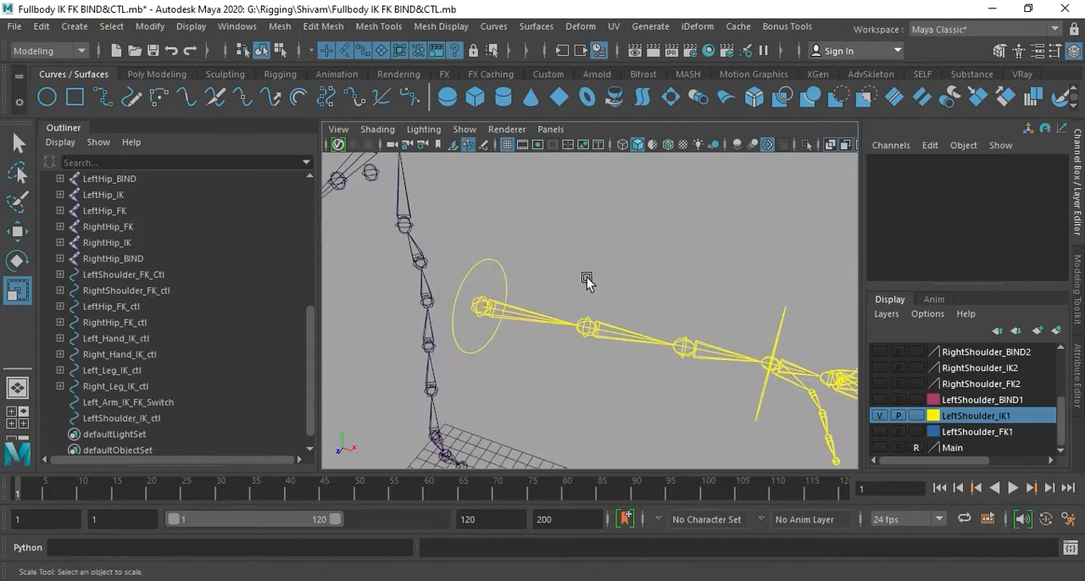
click(531, 317)
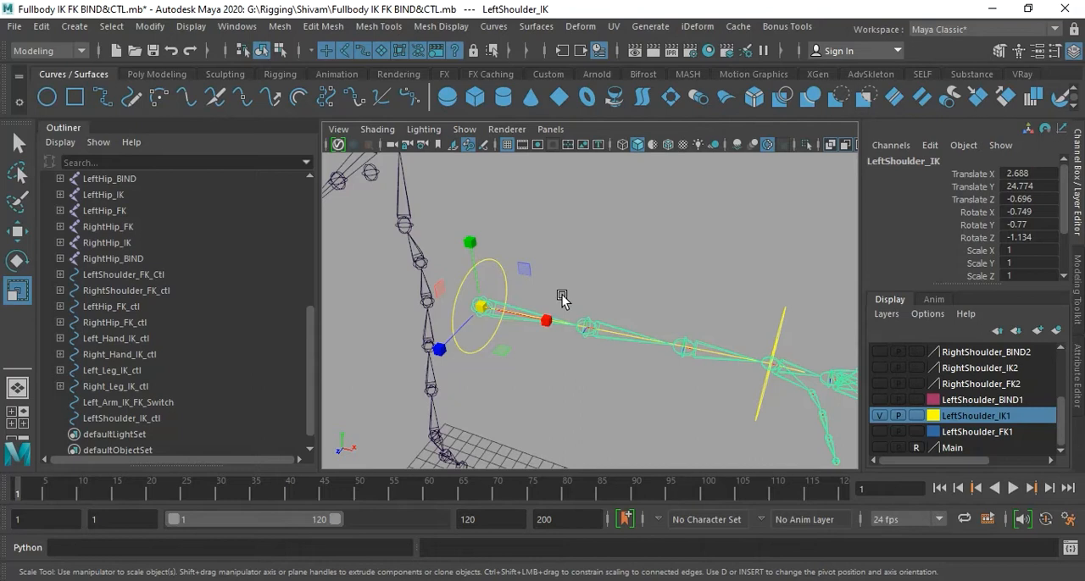
alt+drag(561, 296, 593, 373)
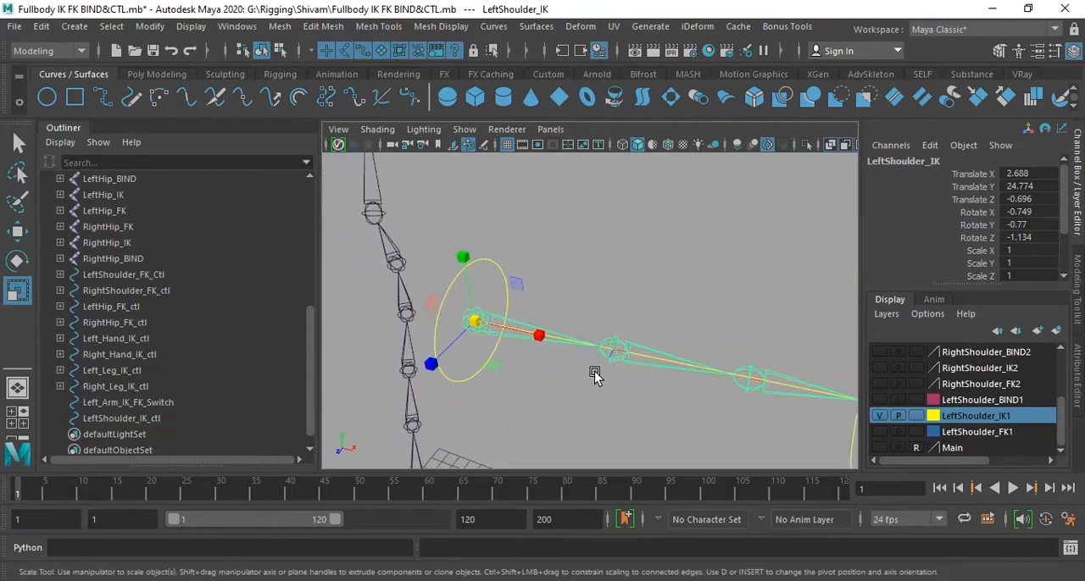
- Parent-constrain the LeftShoulder_IK joint to the LeftShoulder_IK_ctl circle with Maintain offset enabled and all translate and rotate axes constrained
click(496, 268)
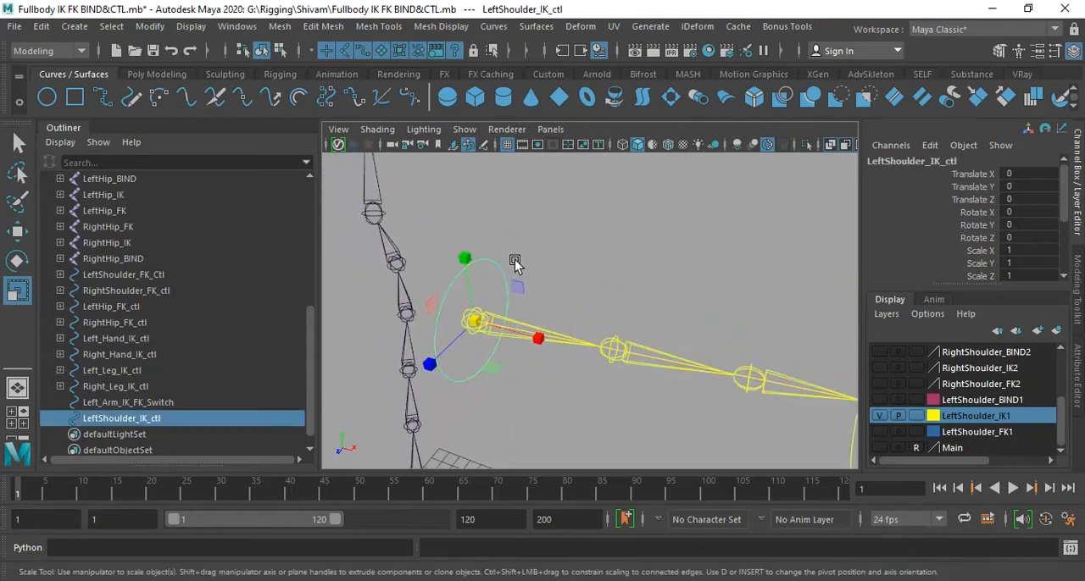
key(q)
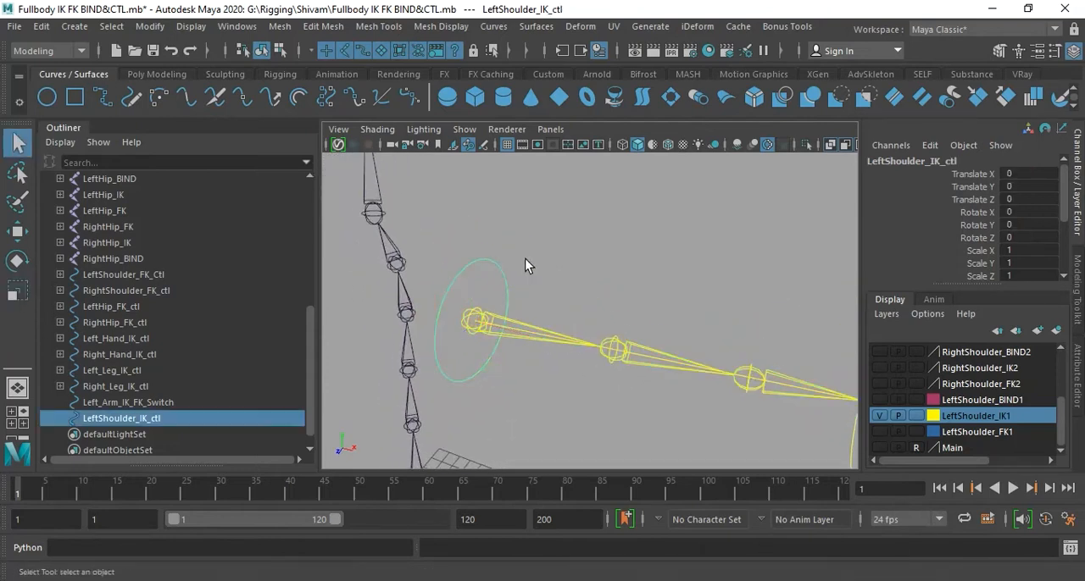
shift+click(481, 326)
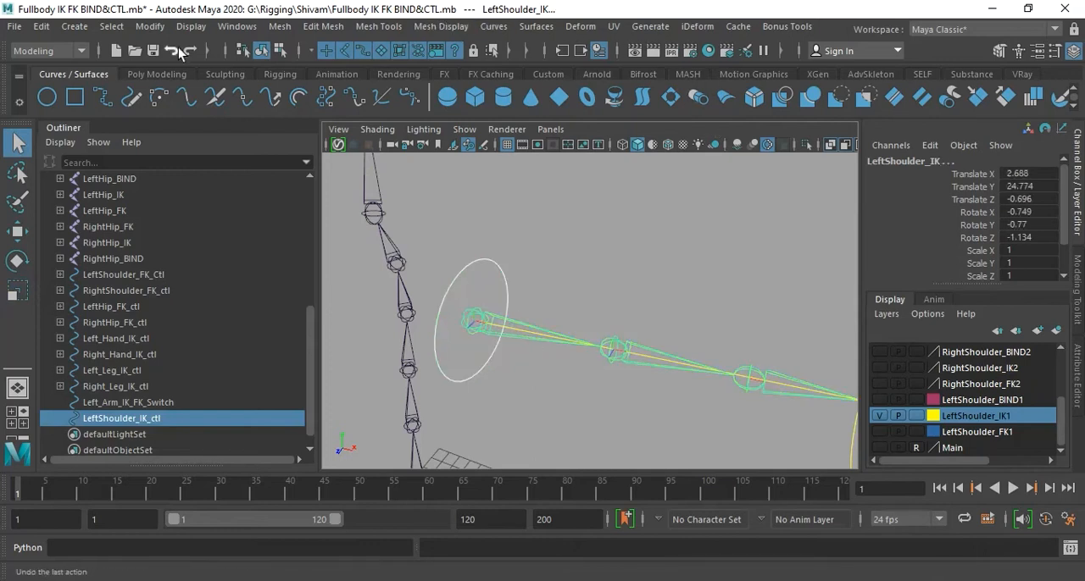
click(58, 52)
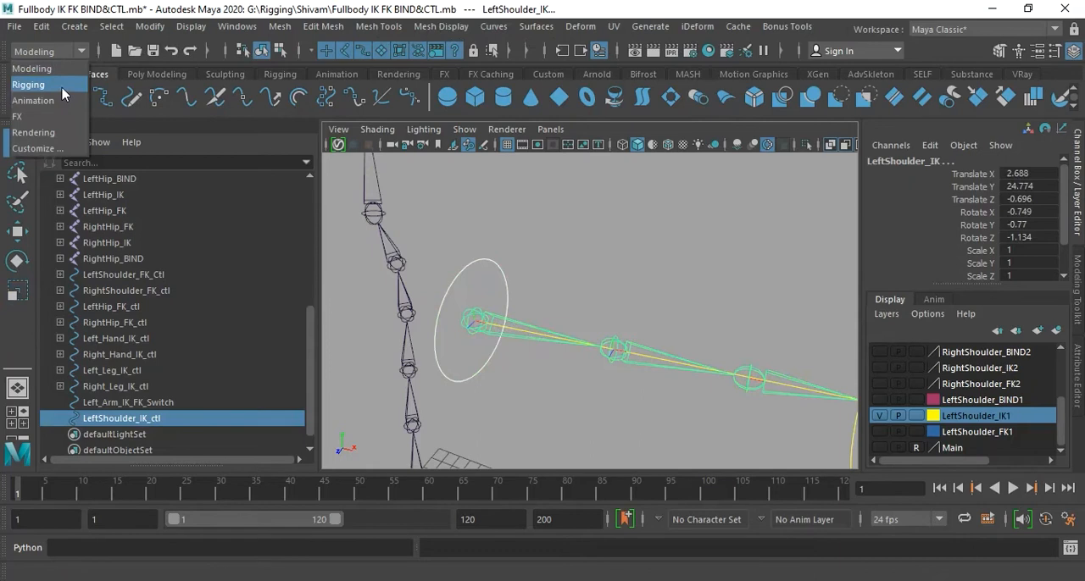
click(62, 88)
click(409, 26)
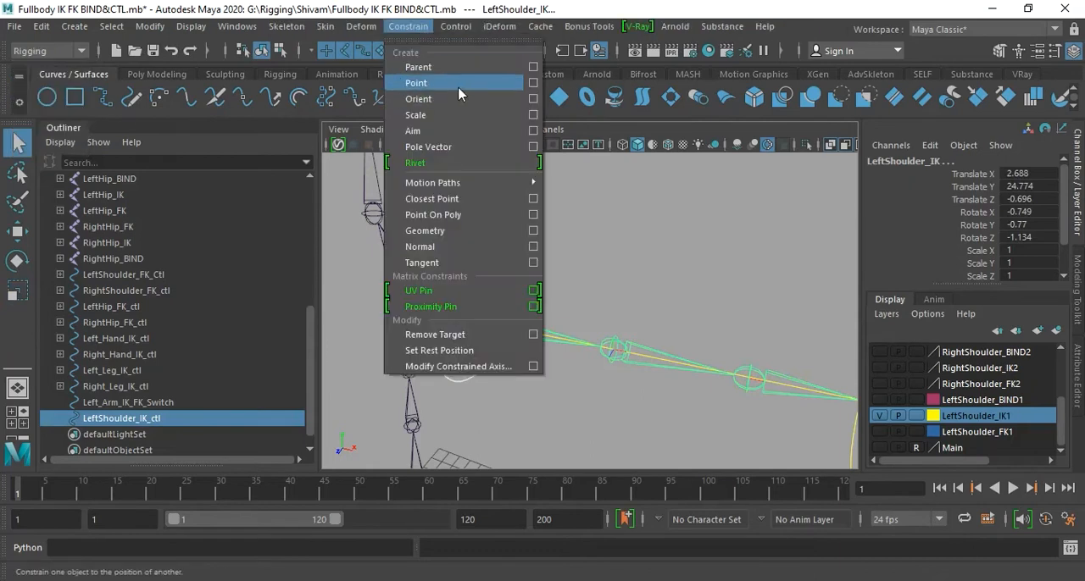
click(533, 67)
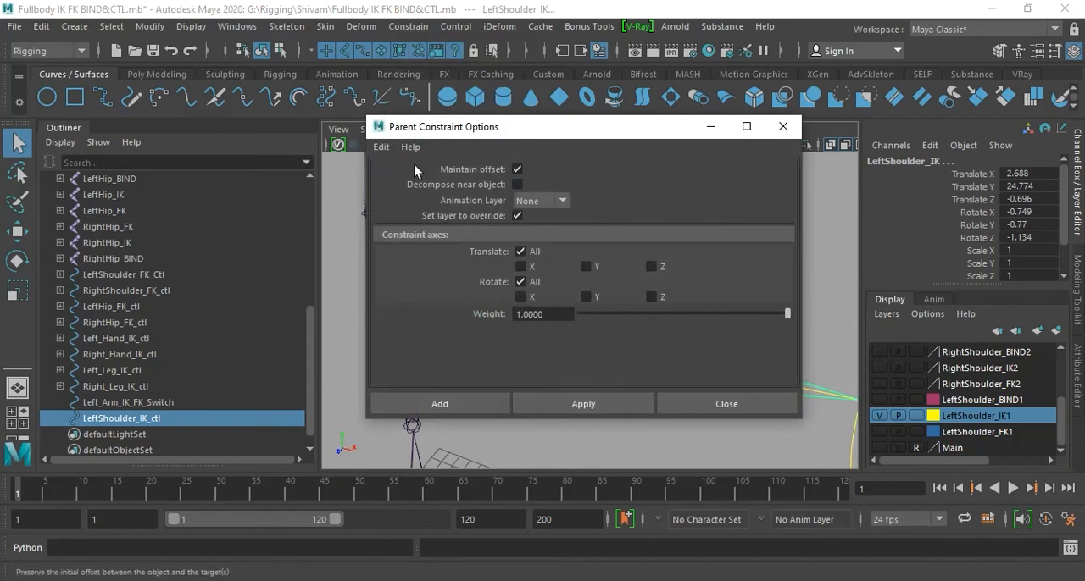
click(383, 147)
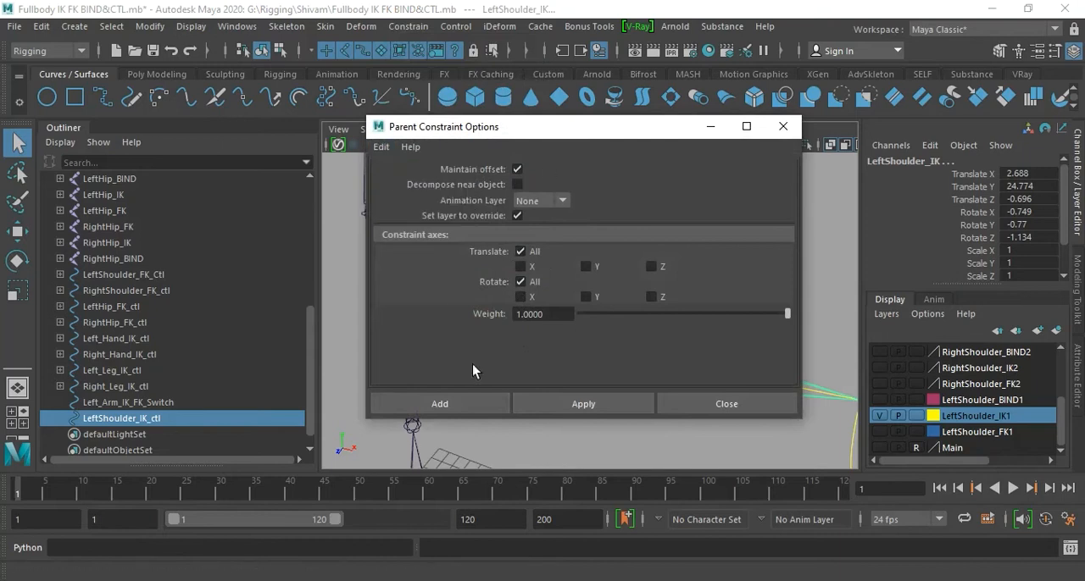
click(458, 404)
click(488, 401)
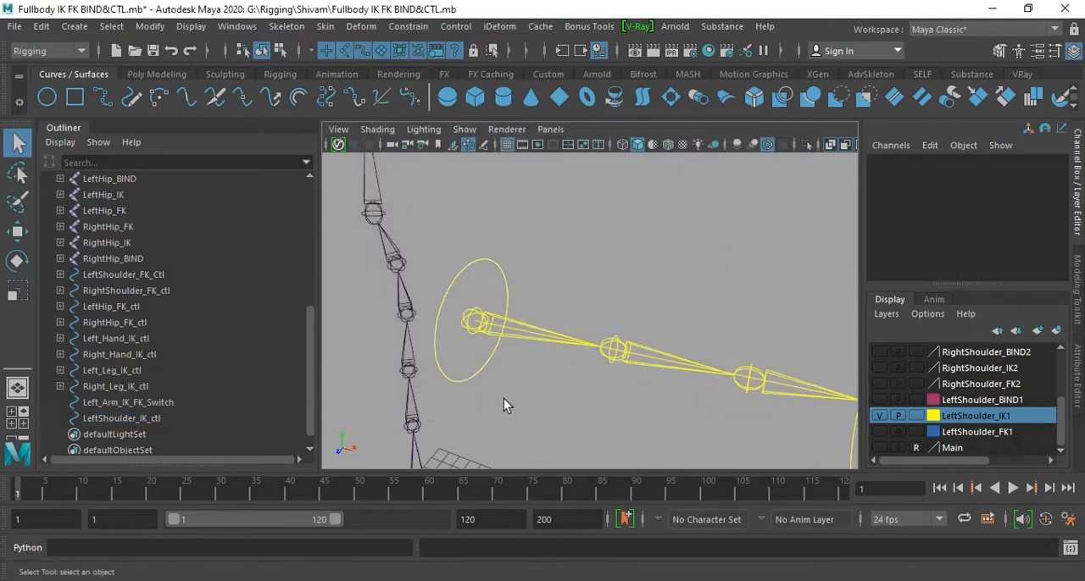
- Test the shoulder constraint by moving LeftShoulder_IK_ctl, and undo the move
click(464, 379)
scroll(576, 358, down, 3)
mouse_move(575, 356)
alt+mouse_down()
mouse_move(559, 356)
mouse_move(581, 360)
alt+mouse_up()
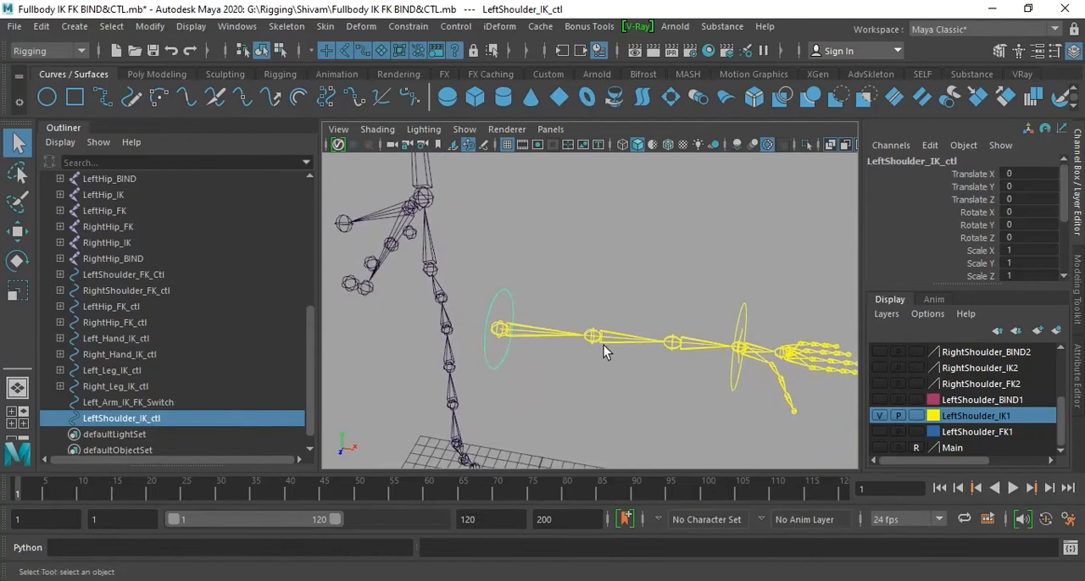
key(w)
drag(500, 329, 528, 338)
key(ctrl+z)
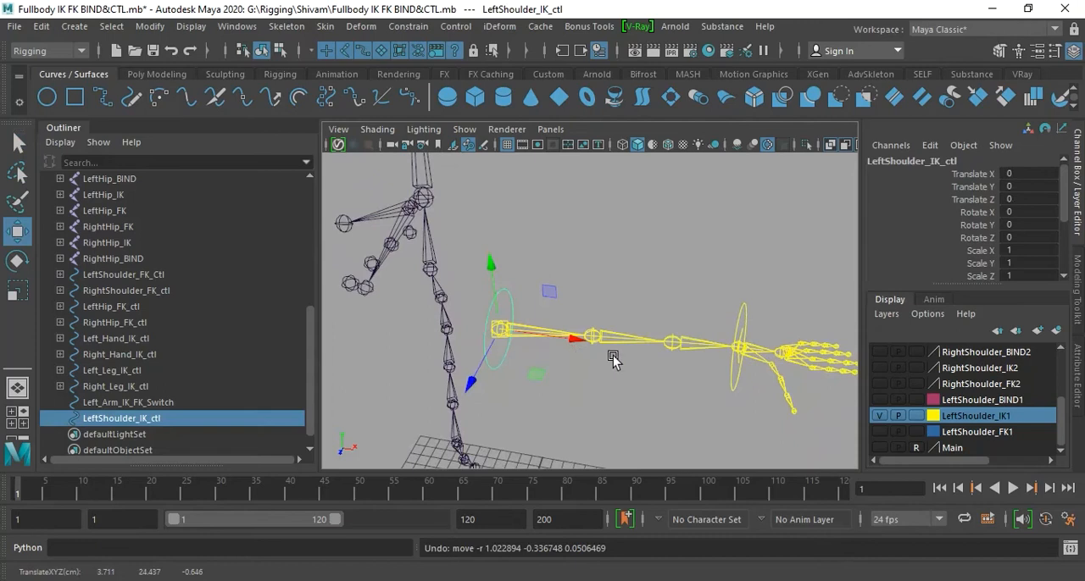
- Parent the Left_Hand_IK_ctl circle under LeftShoulder_IK_ctl and clear the selection
click(769, 312)
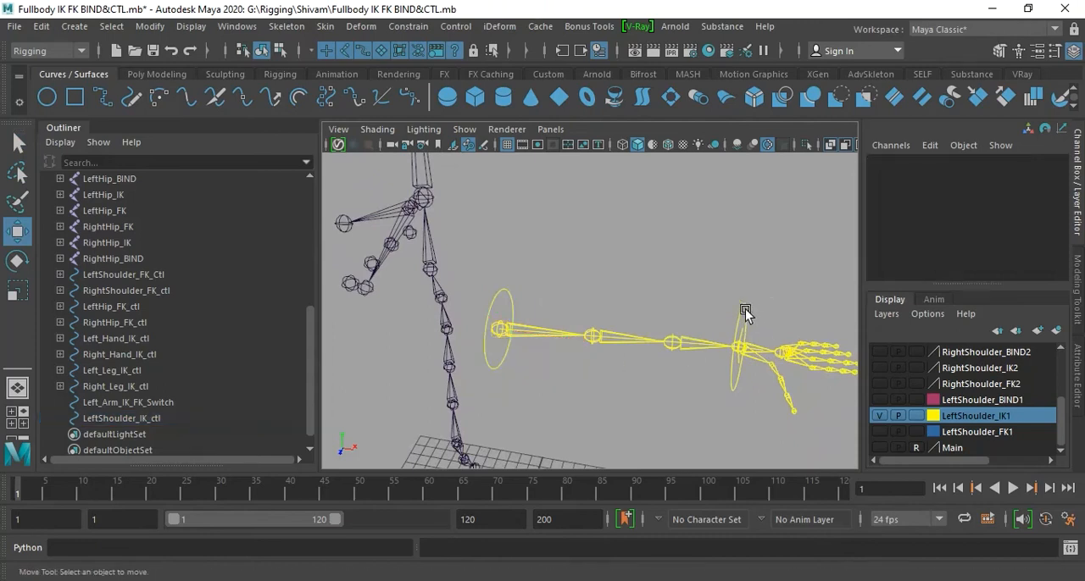
click(748, 310)
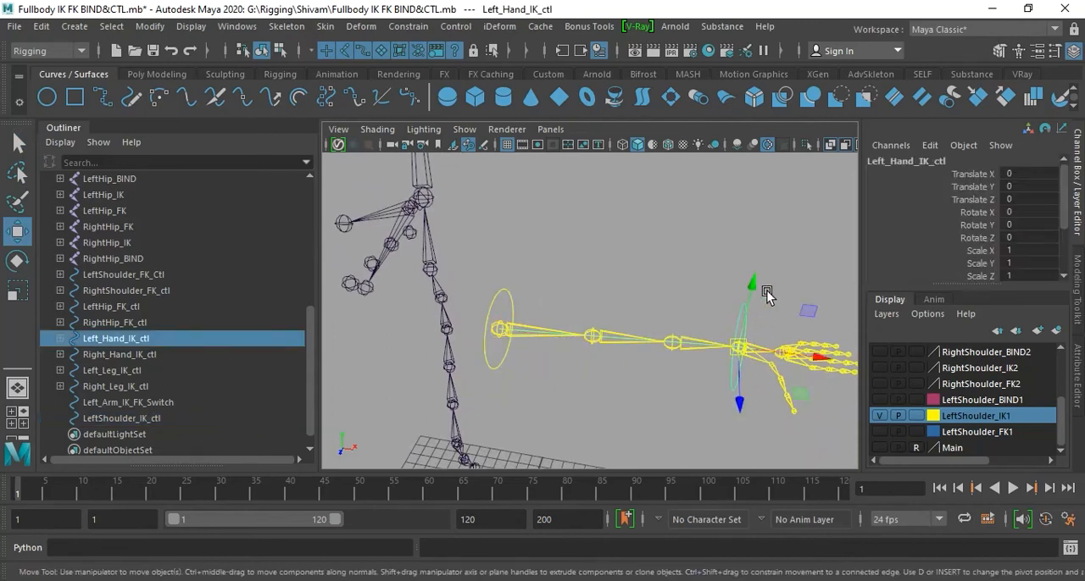
key(q)
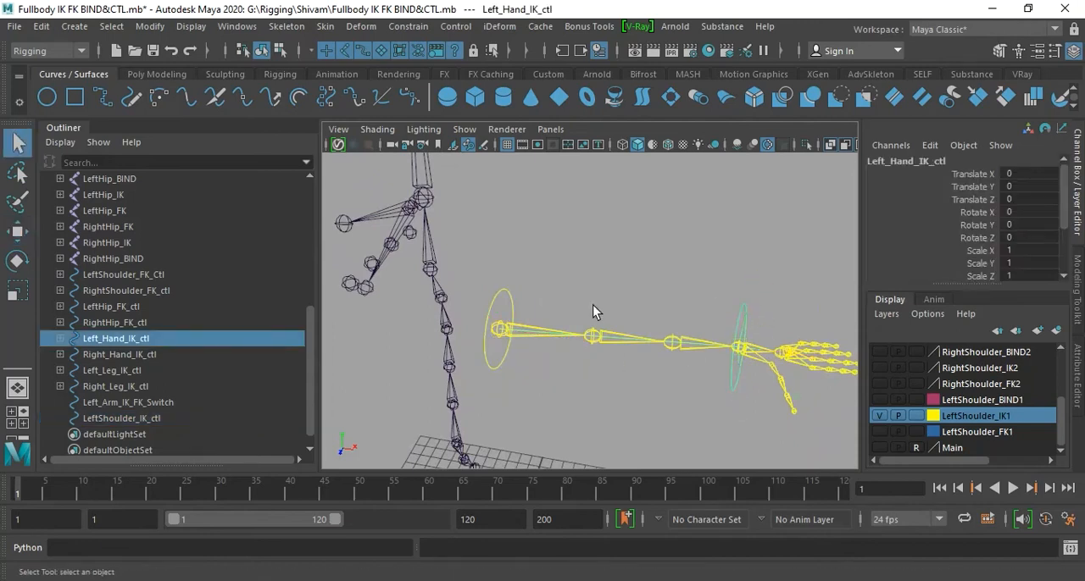
shift+click(513, 304)
key(p)
click(515, 302)
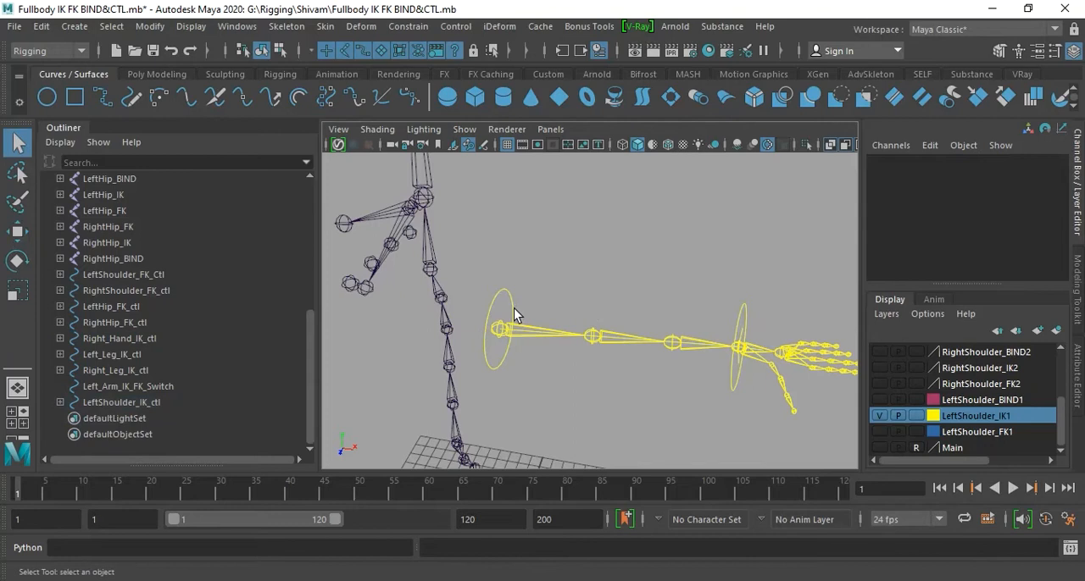
- Test that the hand control follows by moving LeftShoulder_IK_ctl, undo the move and clear the selection
click(500, 322)
key(w)
drag(504, 332, 551, 280)
key(ctrl+z)
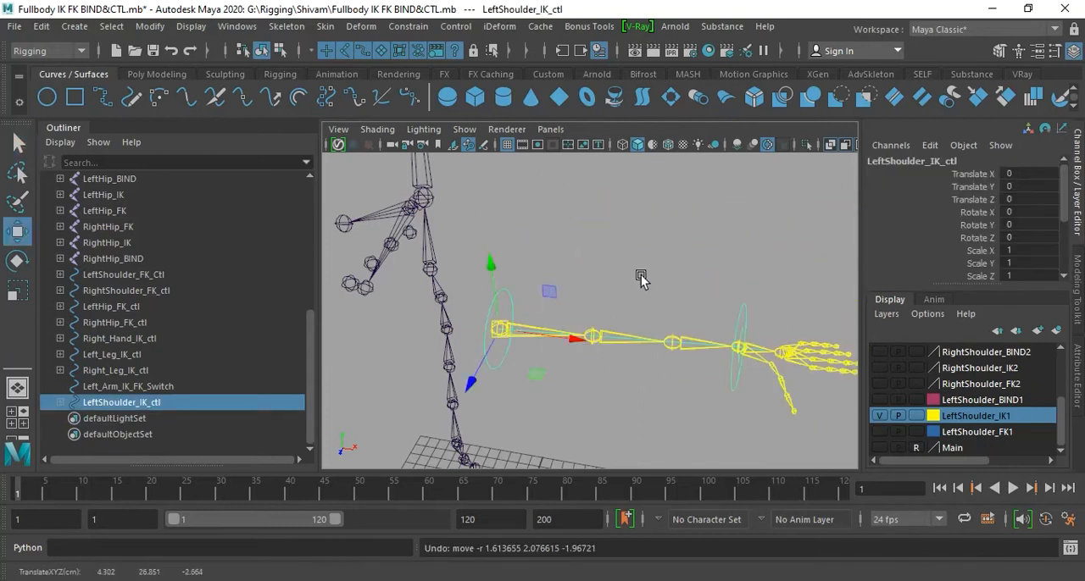
click(641, 266)
- Create a locator and place it on the second joint of the left arm IK chain, at about 6.854, 24.973, -0.844
alt+drag(626, 295, 582, 308)
alt+right_drag(581, 309, 661, 314)
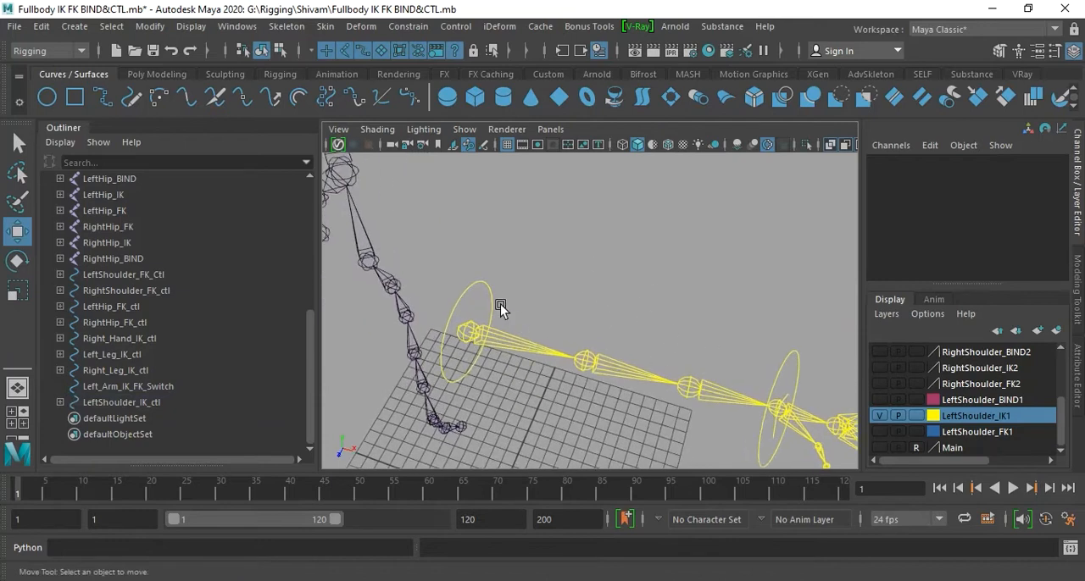
click(494, 307)
click(751, 248)
click(74, 26)
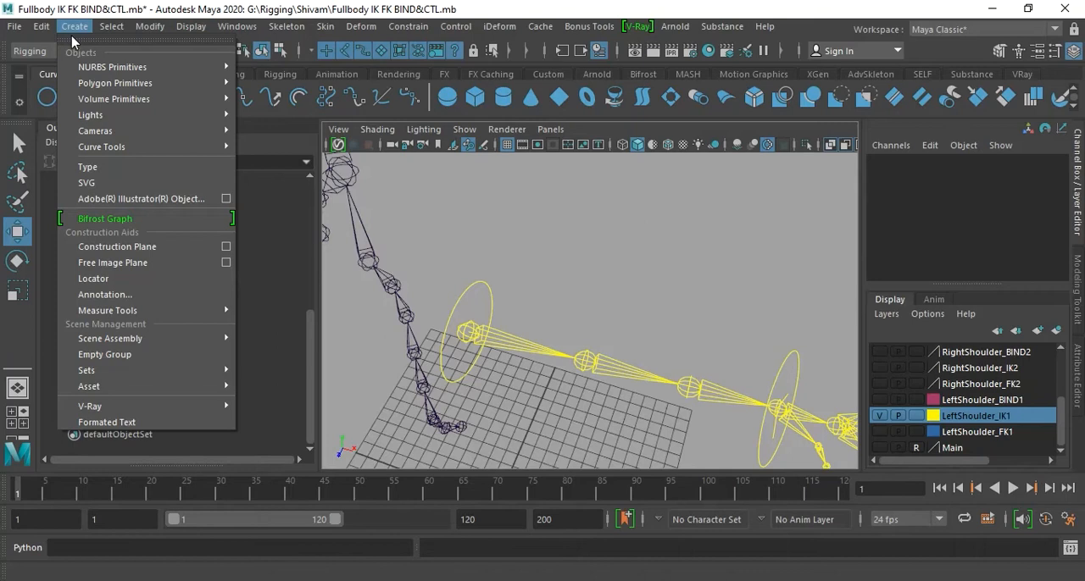
click(138, 278)
scroll(601, 374, down, 5)
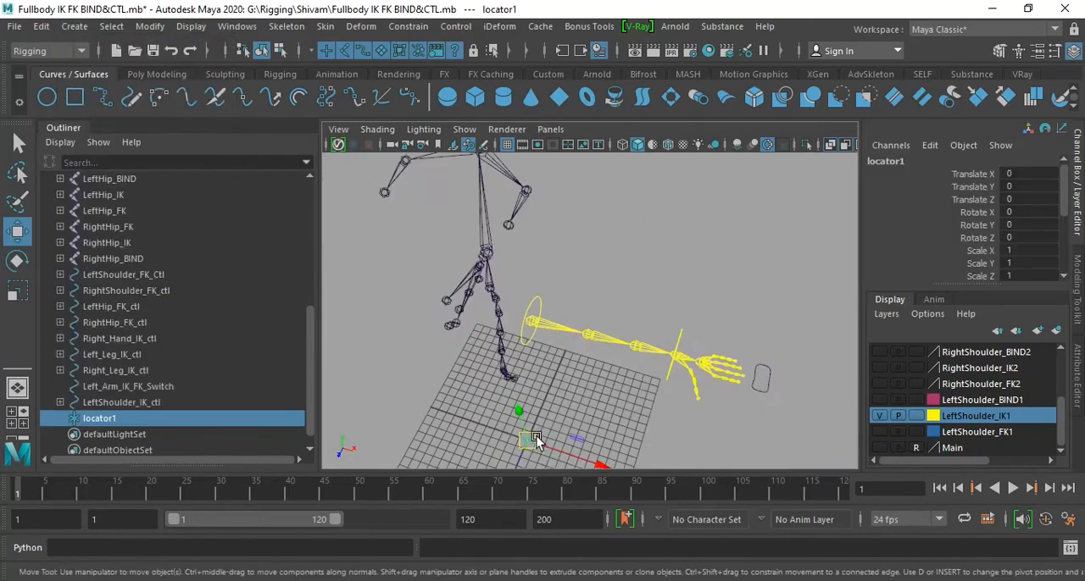
drag(519, 445, 581, 367)
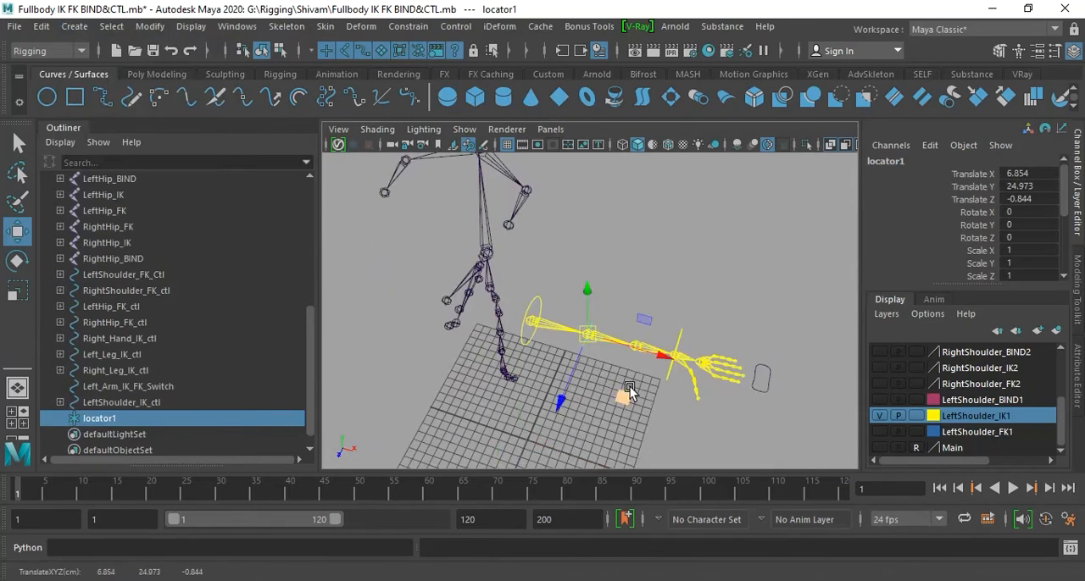
- Freeze the transformations of the new locator on the left arm IK chain
scroll(625, 388, up, 5)
scroll(623, 407, up, 3)
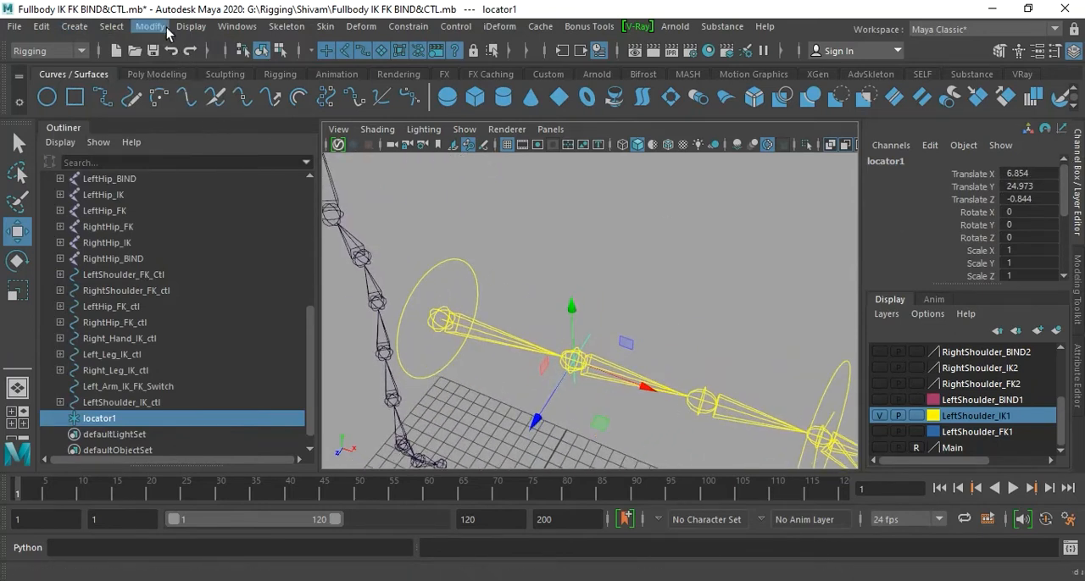
click(150, 26)
click(193, 100)
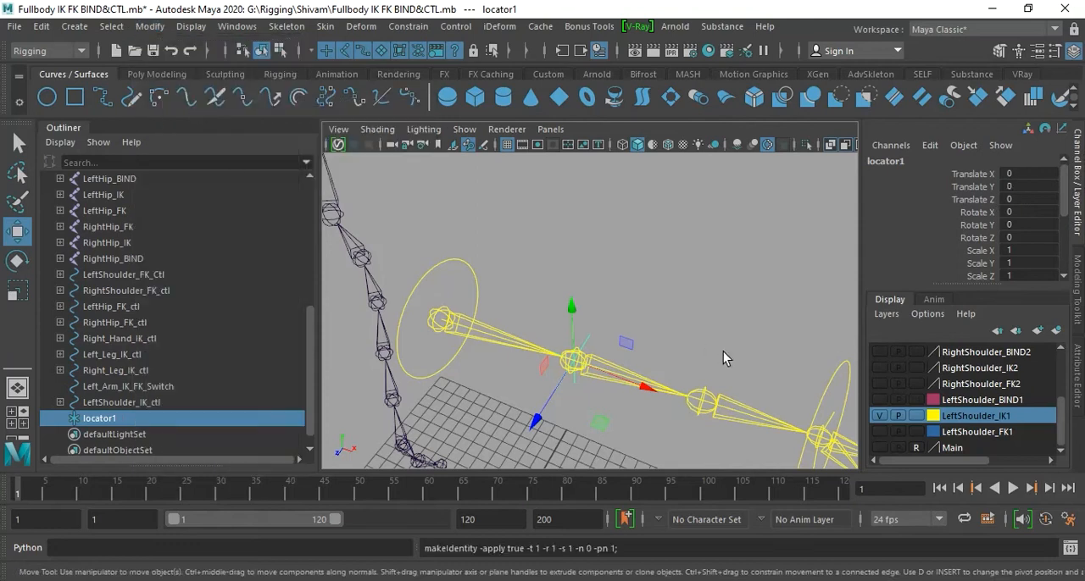
- Add a pole vector constraint with weight 1 from the locator to the left arm's ikHandle1, and clear the selection
alt+drag(567, 336, 688, 328)
alt+drag(672, 397, 596, 388)
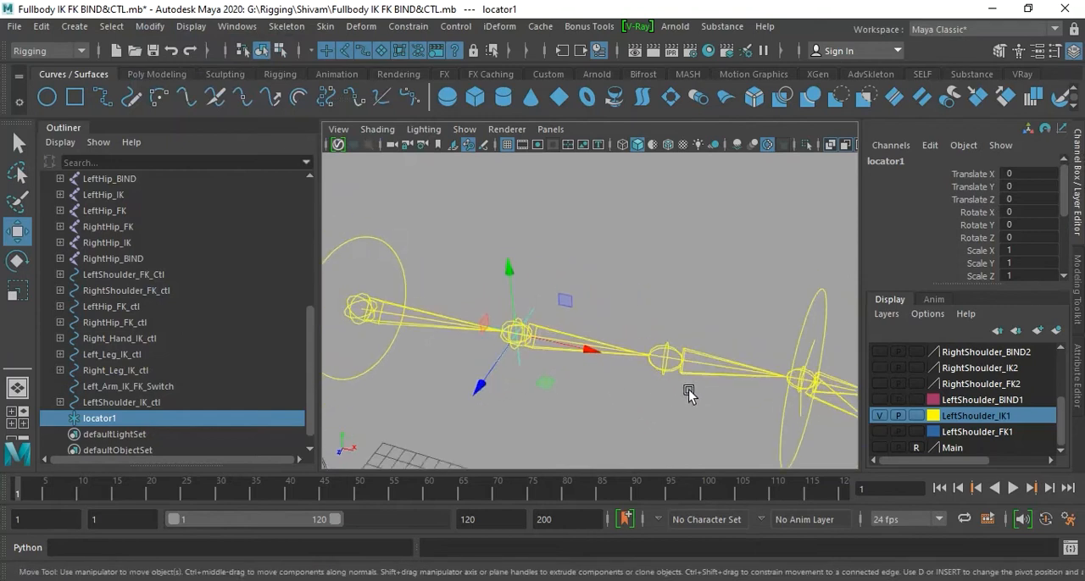
alt+right_drag(613, 396, 647, 398)
alt+middle_drag(647, 396, 664, 396)
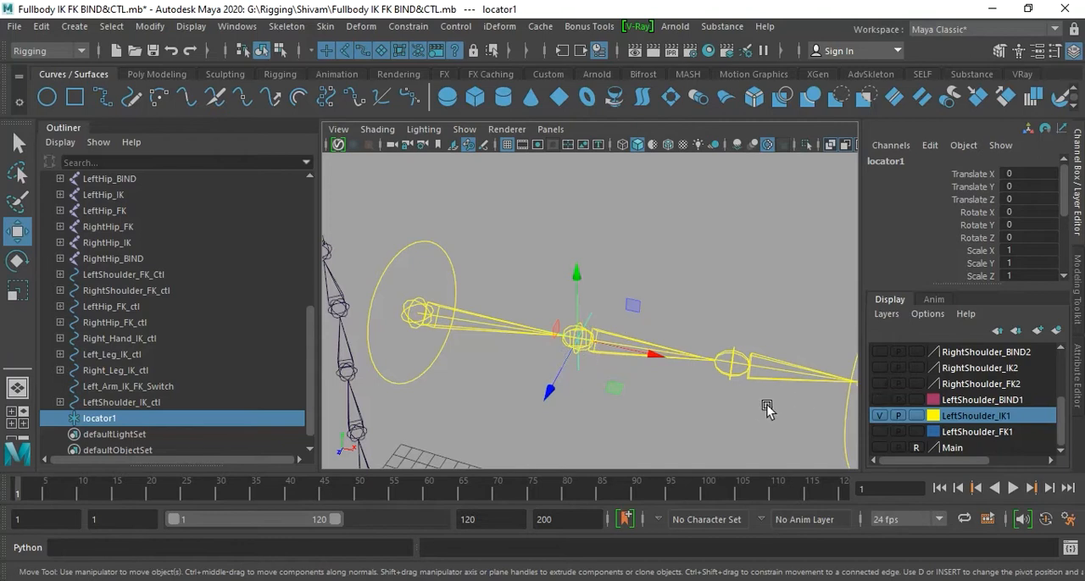
alt+middle_drag(765, 407, 702, 405)
alt+middle_drag(601, 375, 594, 378)
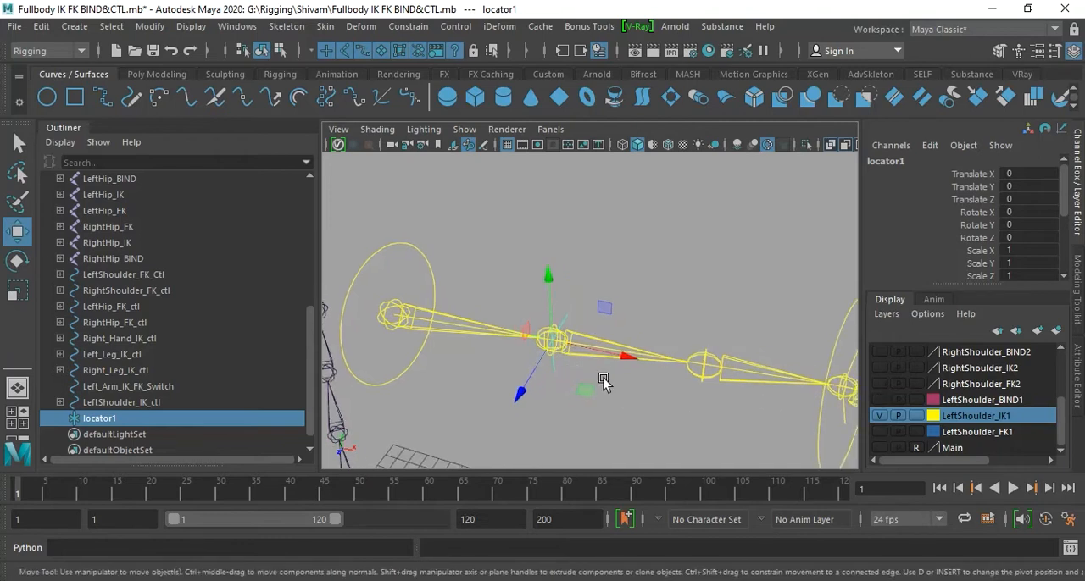
alt+middle_drag(685, 411, 653, 419)
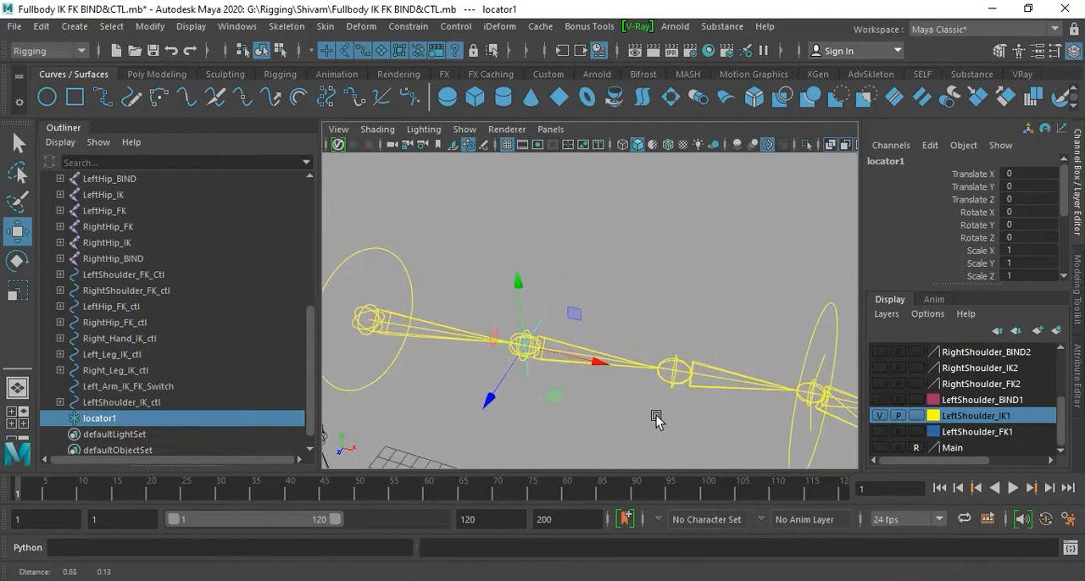
click(812, 422)
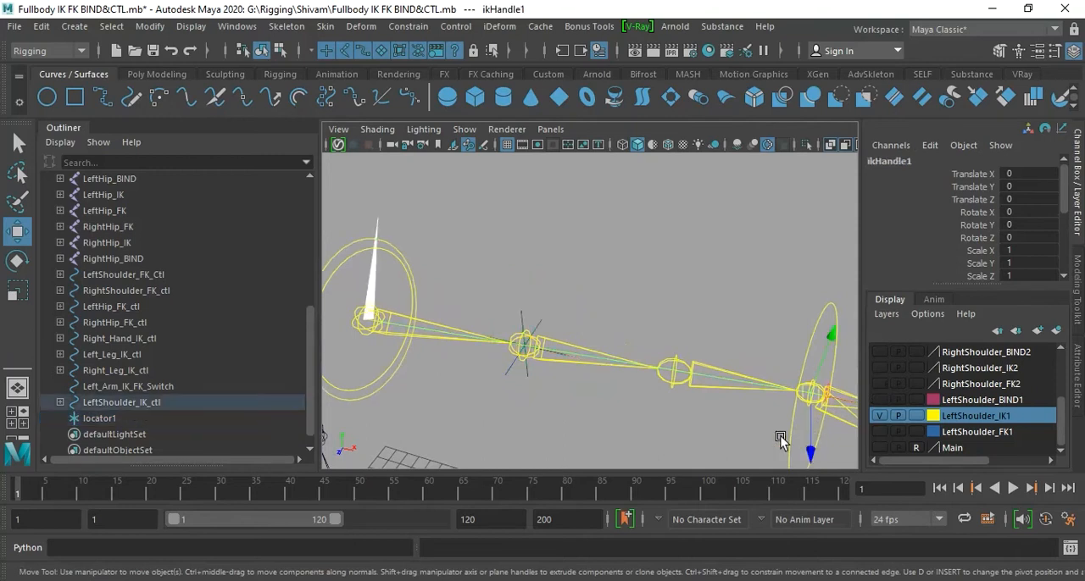
click(540, 323)
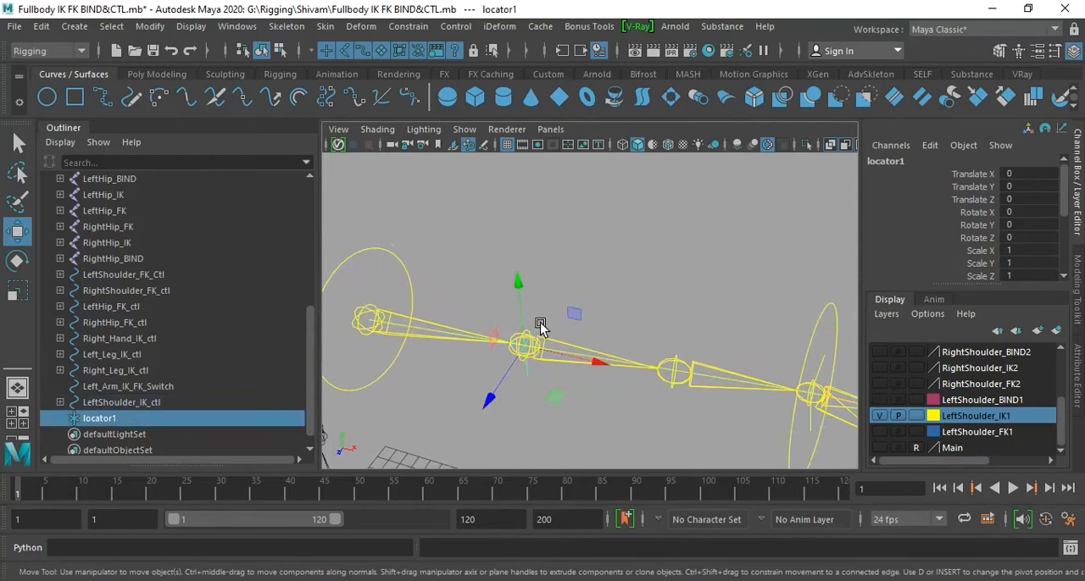
shift+click(809, 426)
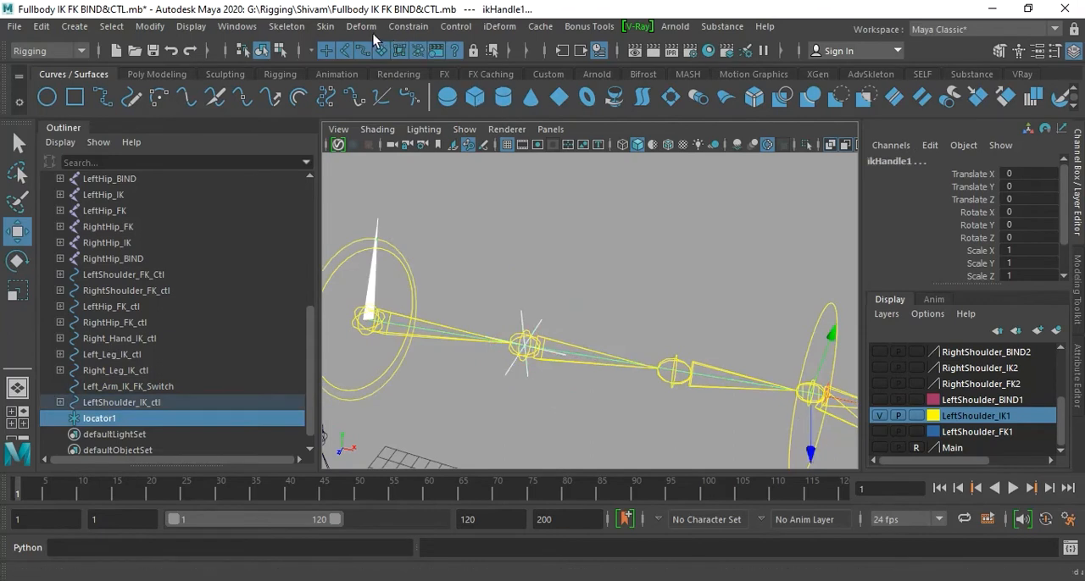
click(408, 27)
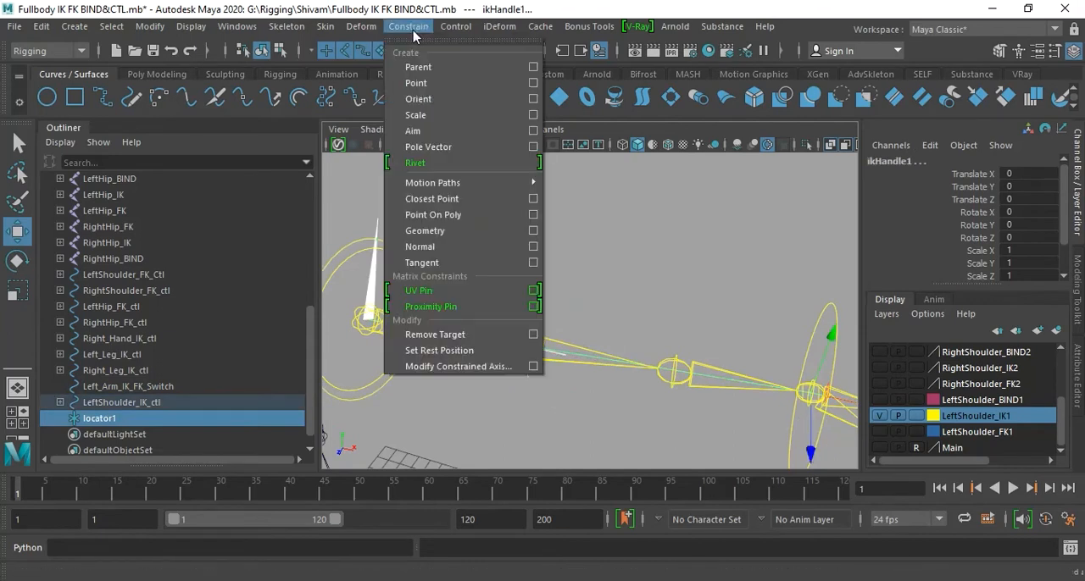
click(532, 145)
click(456, 407)
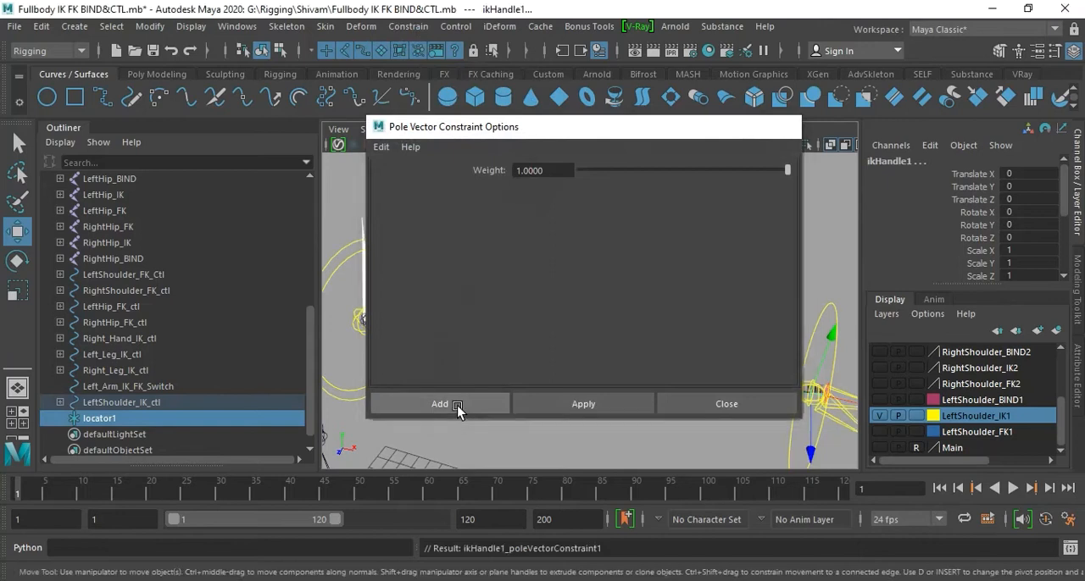
click(592, 269)
- Parent the pole vector locator under LeftShoulder_IK_ctl, and test the hierarchy by moving the control and undoing the move
scroll(651, 328, down, 2)
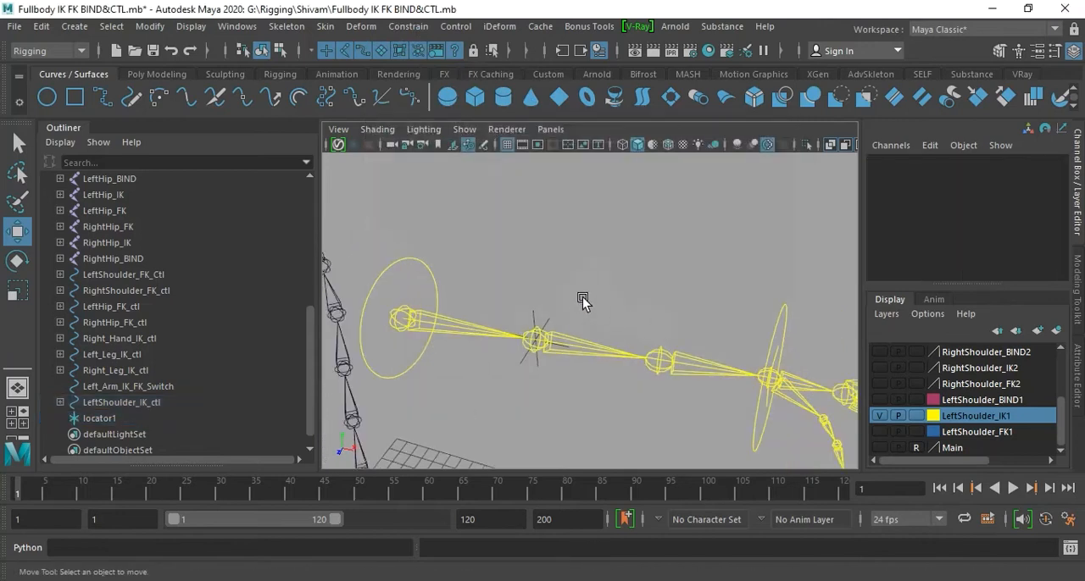
alt+middle_drag(592, 305, 601, 322)
click(620, 332)
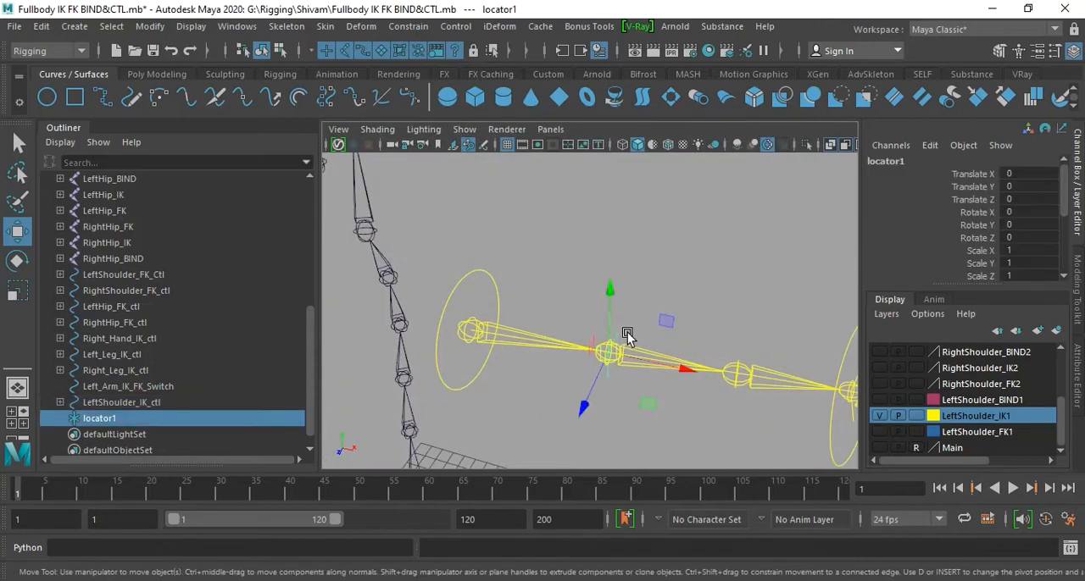
shift+click(492, 290)
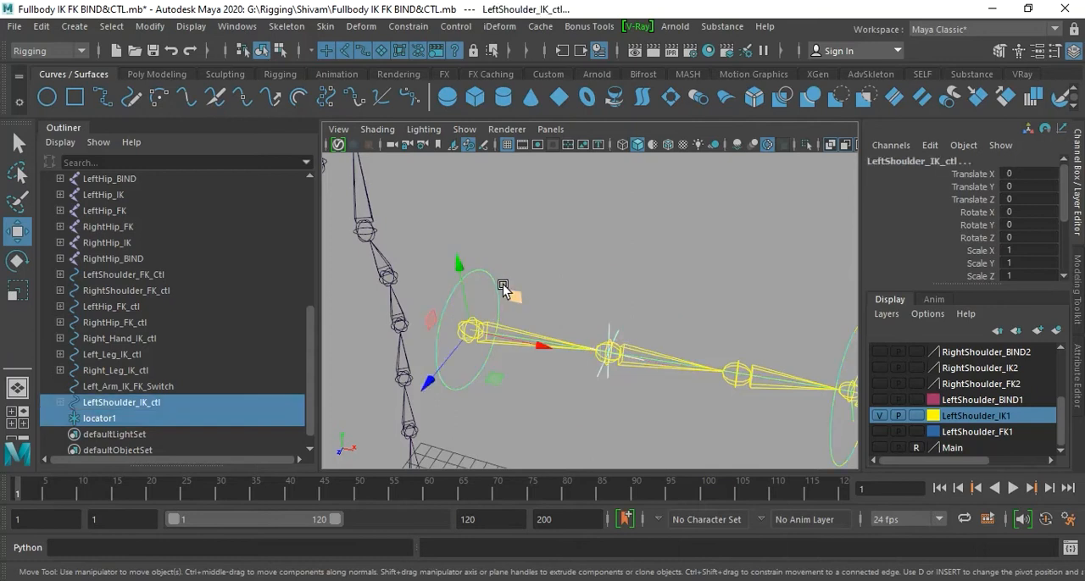
key(p)
click(555, 277)
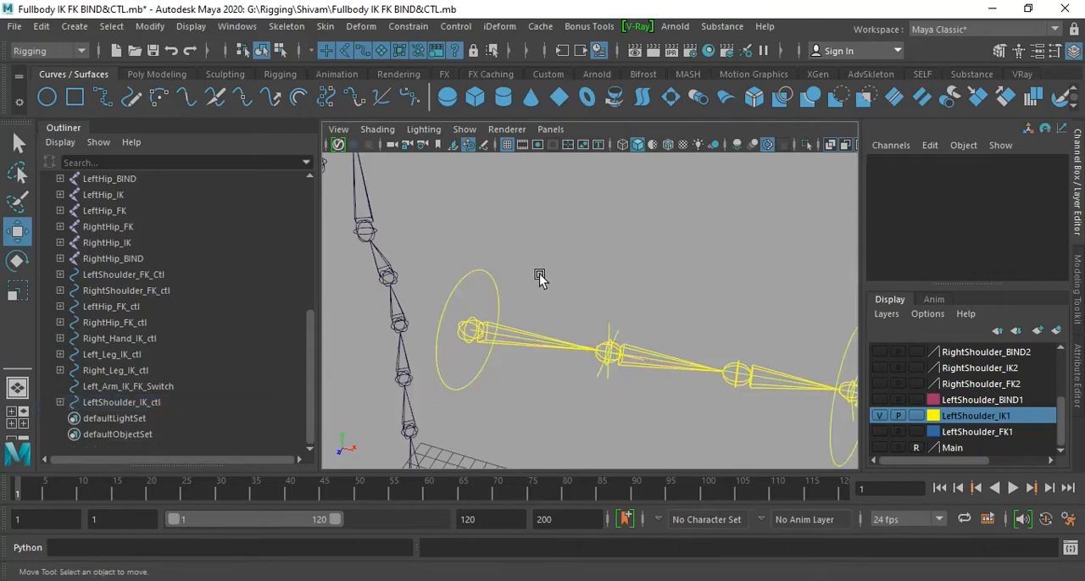
click(488, 280)
drag(476, 338, 623, 343)
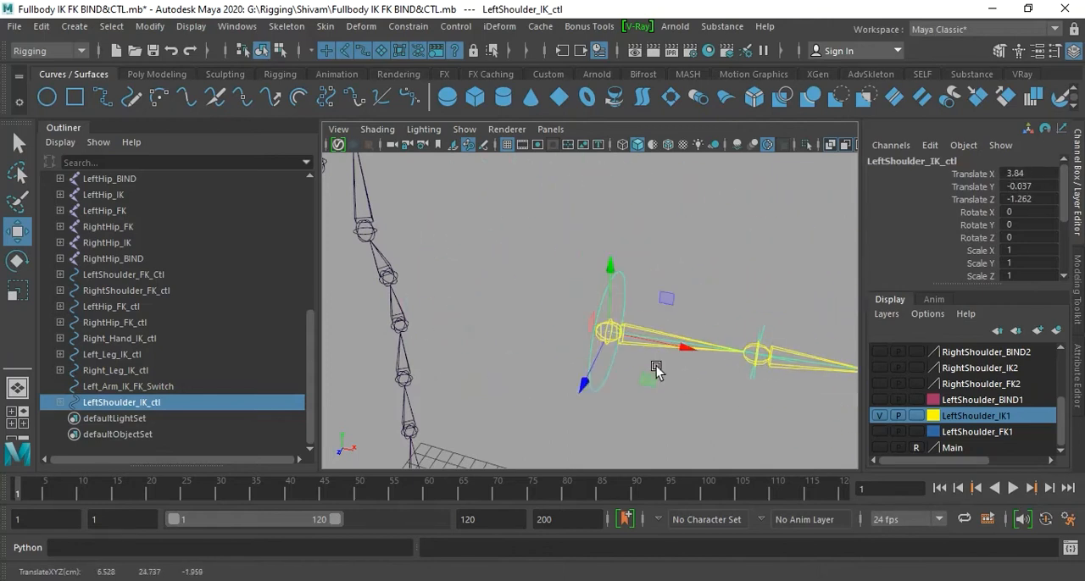
- Test the left arm IK chain by moving LeftShoulder_IK_ctl, and undo the move
click(676, 273)
scroll(669, 279, down, 3)
alt+drag(668, 280, 619, 277)
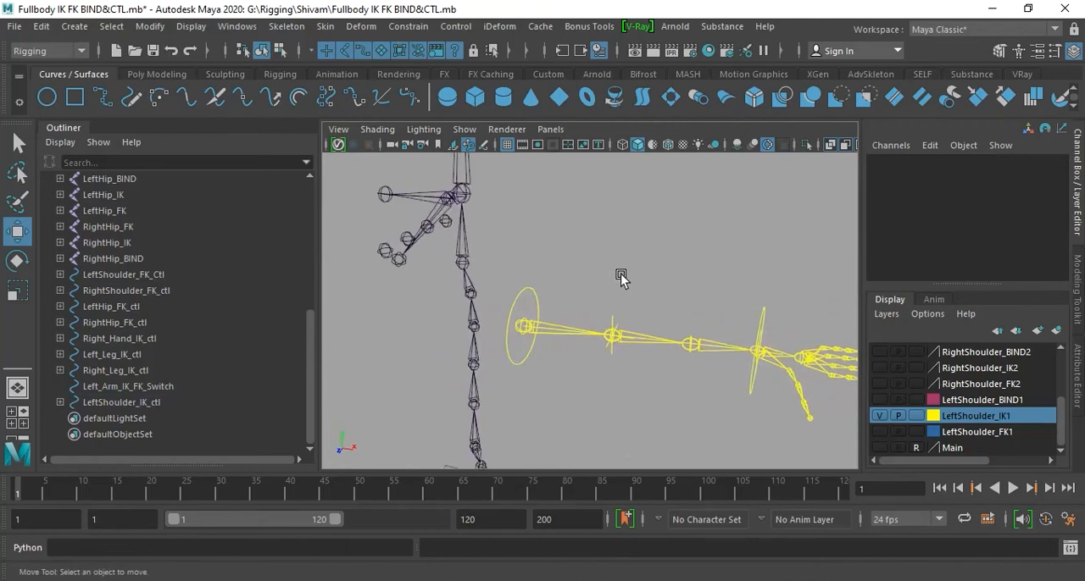
click(518, 361)
drag(526, 327, 547, 314)
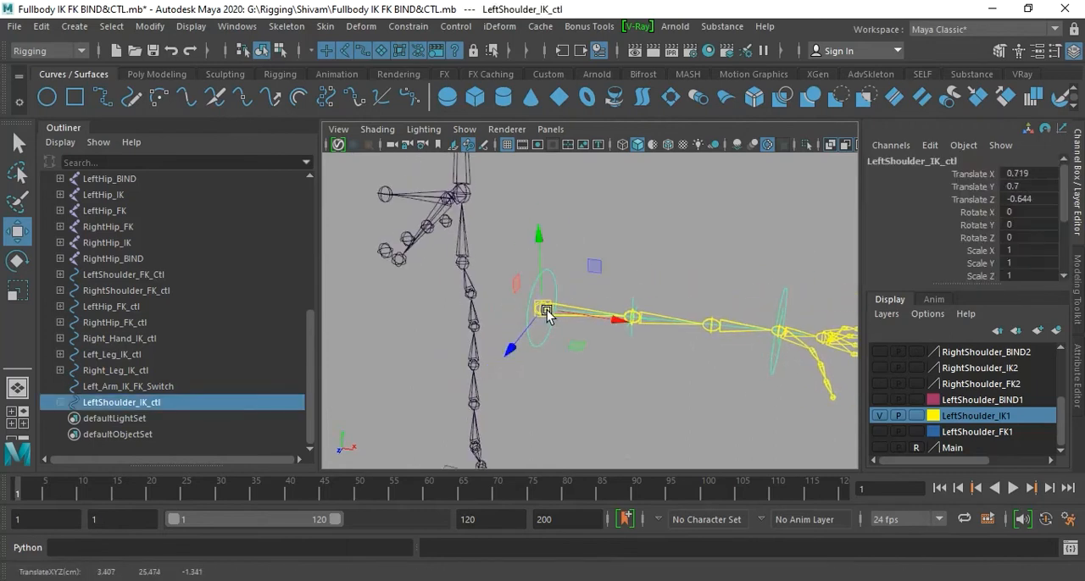
key(ctrl+z)
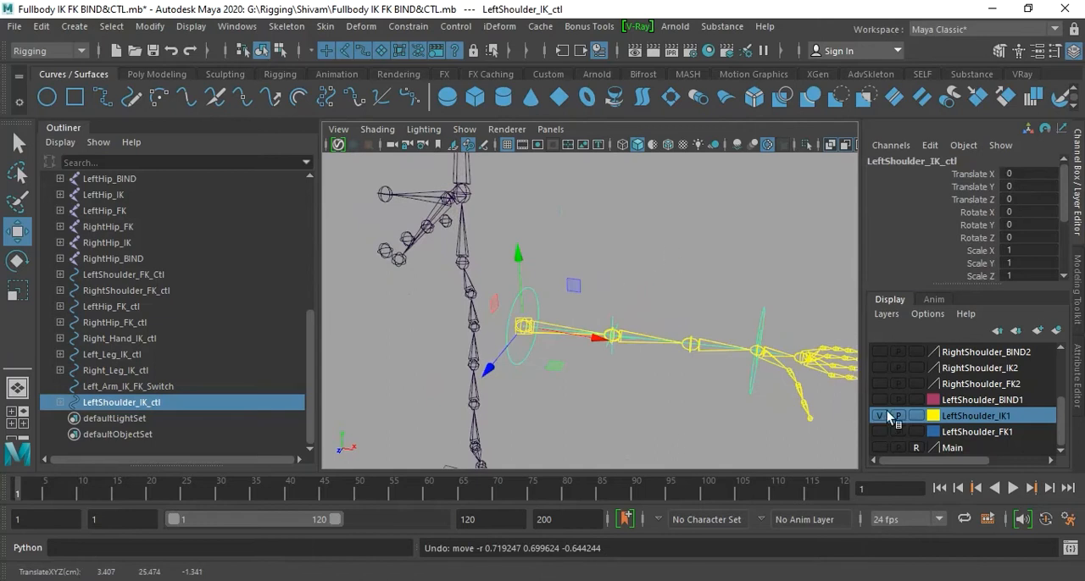
- Hide the LeftShoulder_IK1 layer and show the LeftShoulder_FK1 layer
click(887, 414)
click(767, 370)
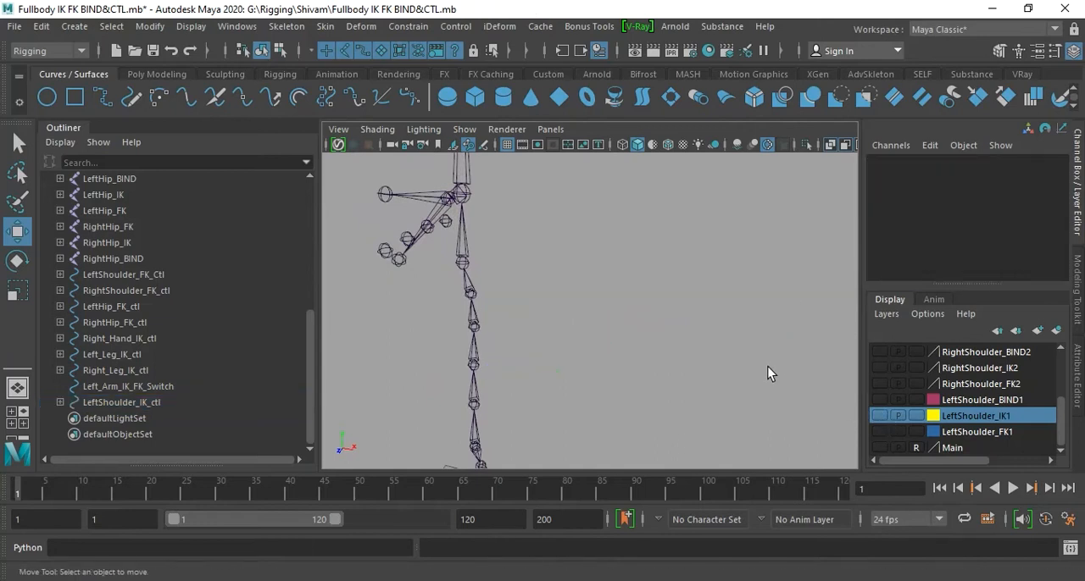
click(887, 433)
- Examine LeftShoulder_FK_Ctl and the channels of the LeftShoulder_FK joint for existing constraints
click(538, 361)
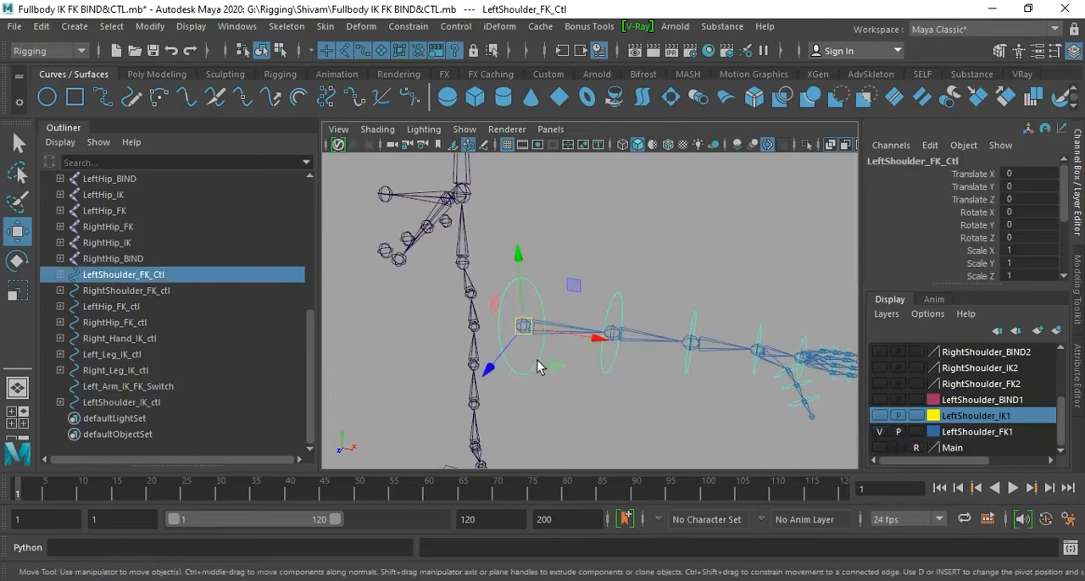
alt+drag(608, 413, 619, 376)
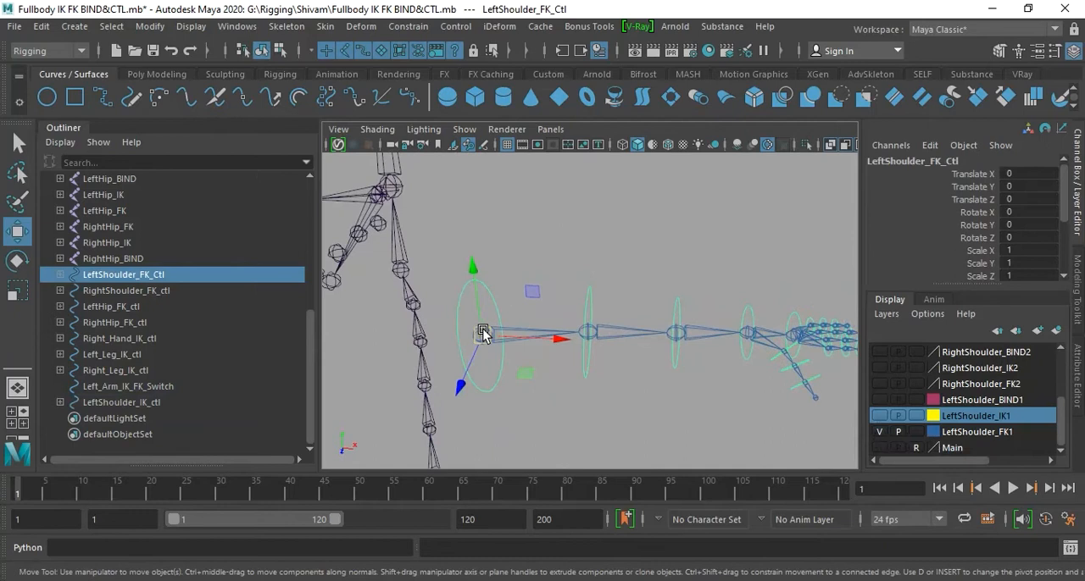
key(ctrl+a)
key(ctrl+a)
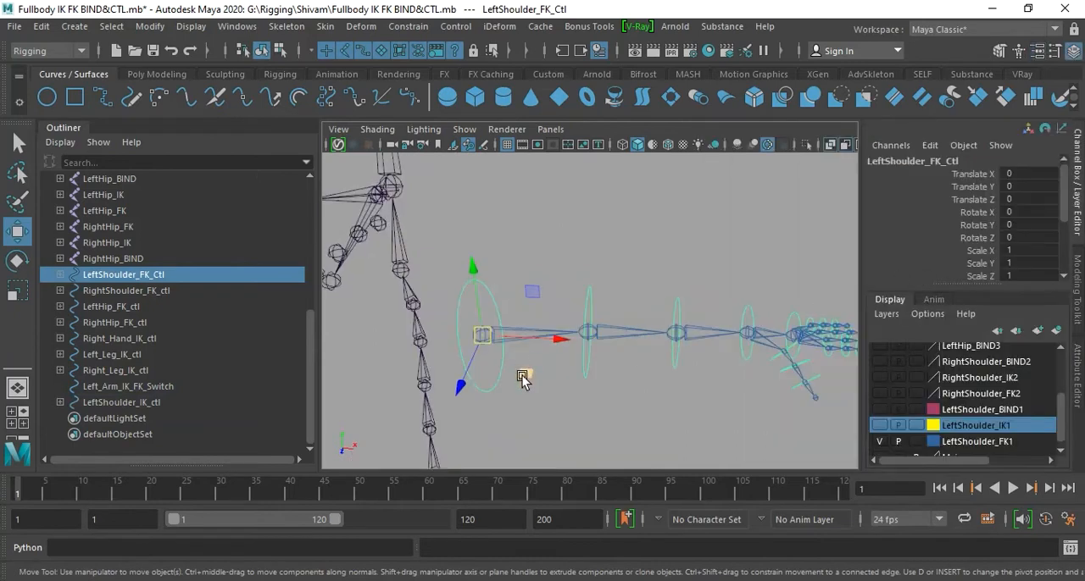
click(558, 395)
click(521, 333)
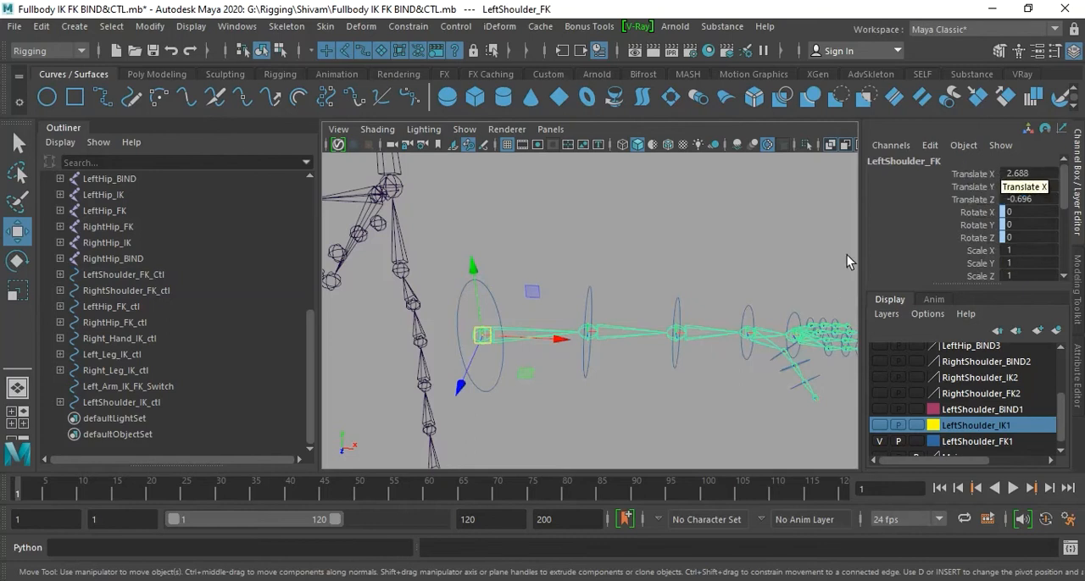
click(489, 379)
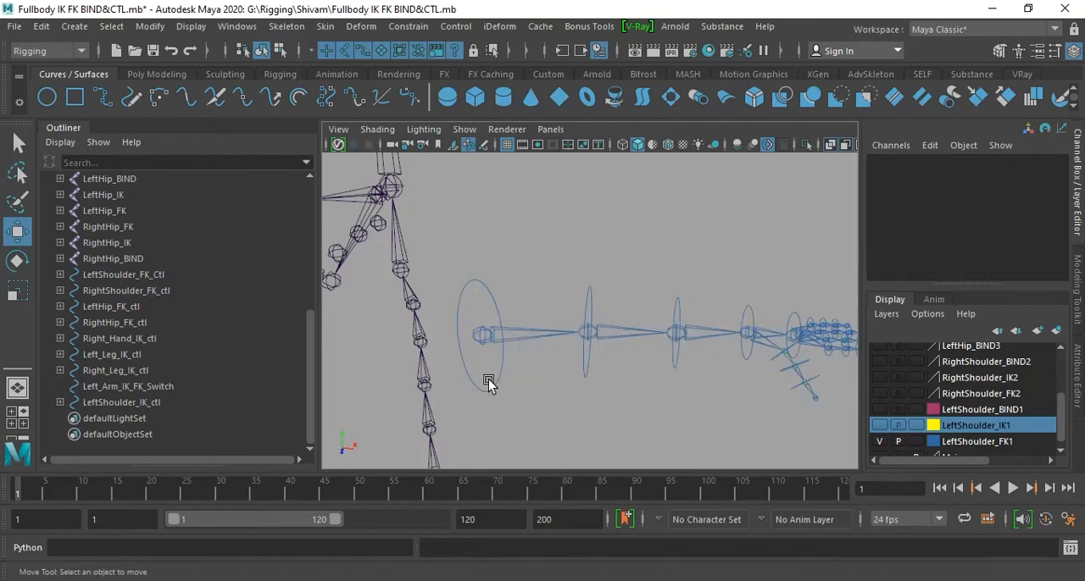
- Test LeftShoulder_FK_Ctl by moving and rotating it, undoing each transformation
click(489, 392)
drag(482, 336, 494, 311)
key(ctrl+z)
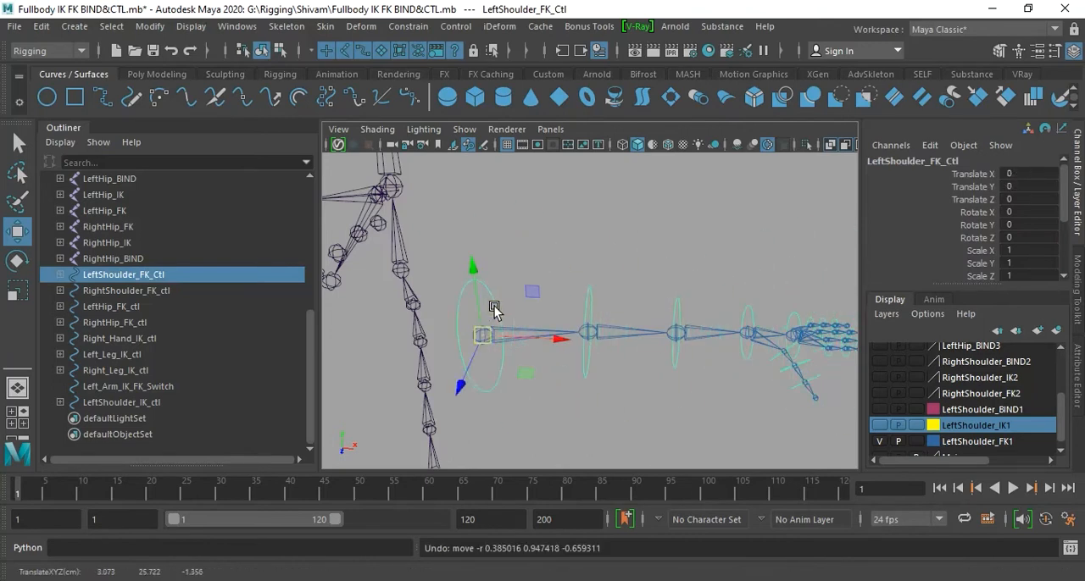
key(e)
drag(492, 381, 501, 402)
key(ctrl+z)
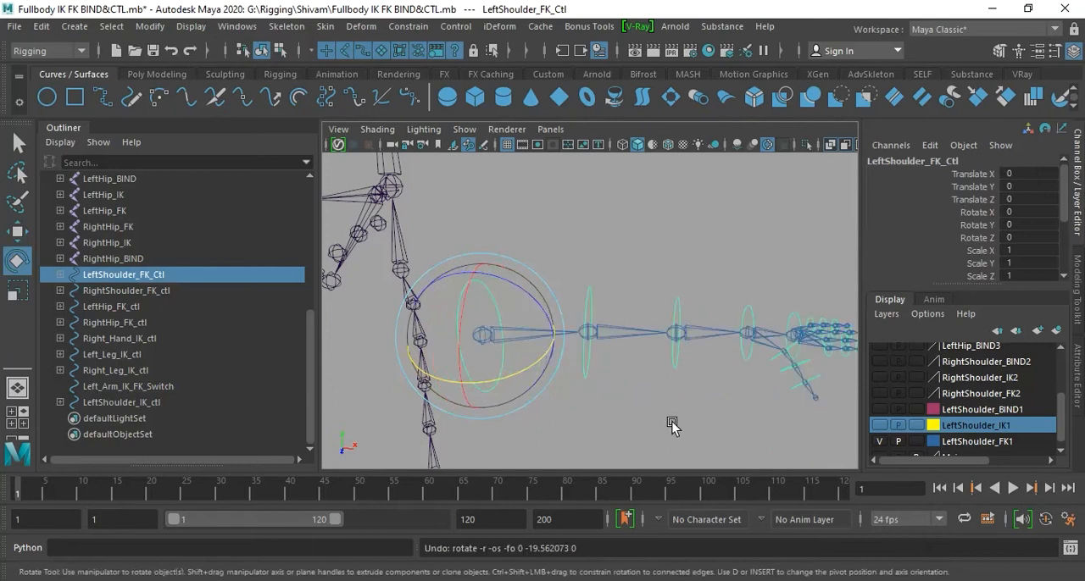
- Add a point constraint from LeftShoulder_FK_Ctl to the LeftShoulder_FK joint, maintaining offset on all axes with weight 1
click(602, 430)
click(488, 391)
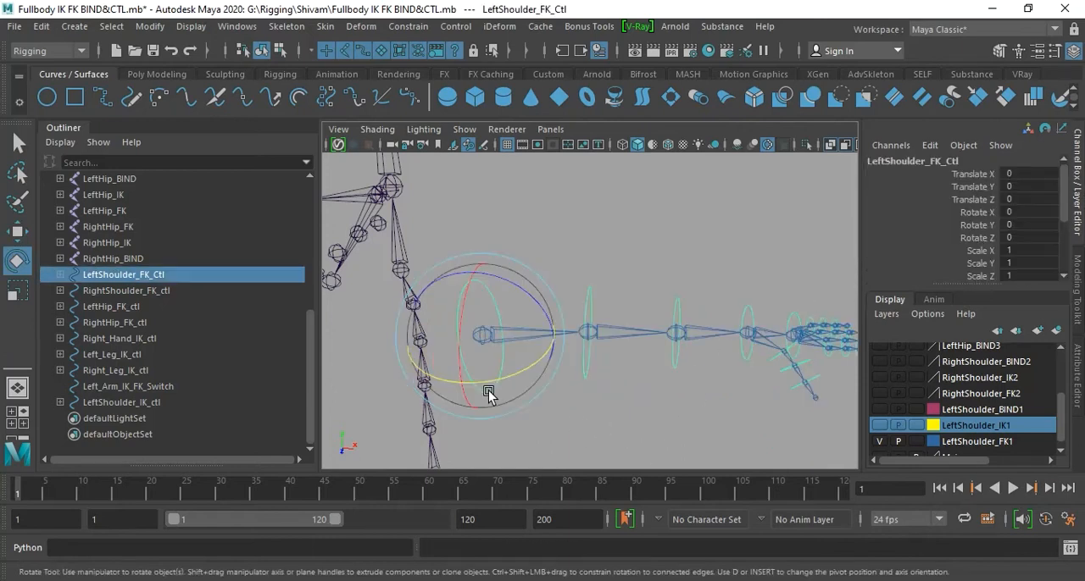
key(q)
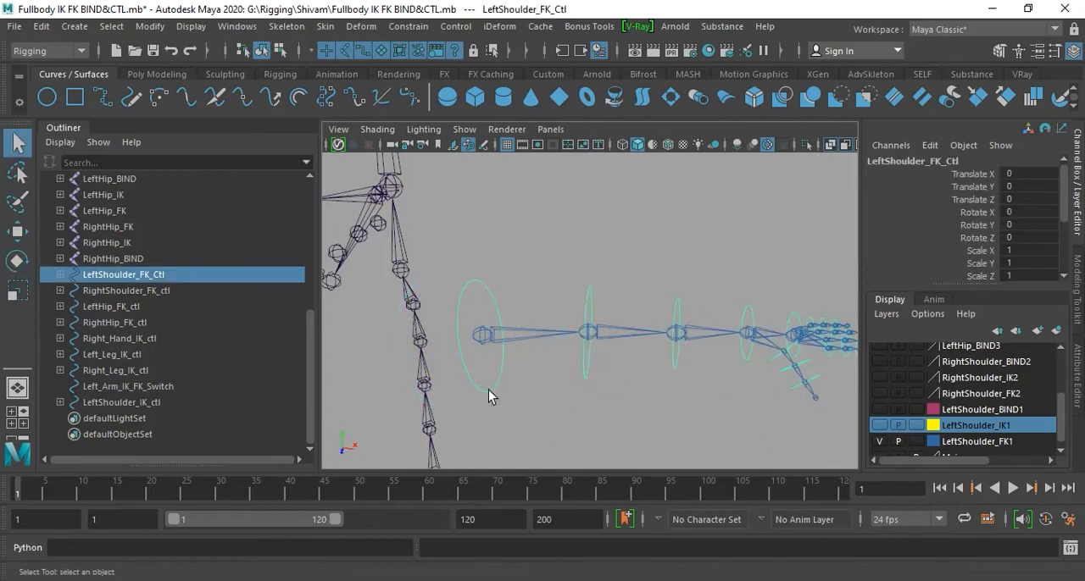
click(482, 342)
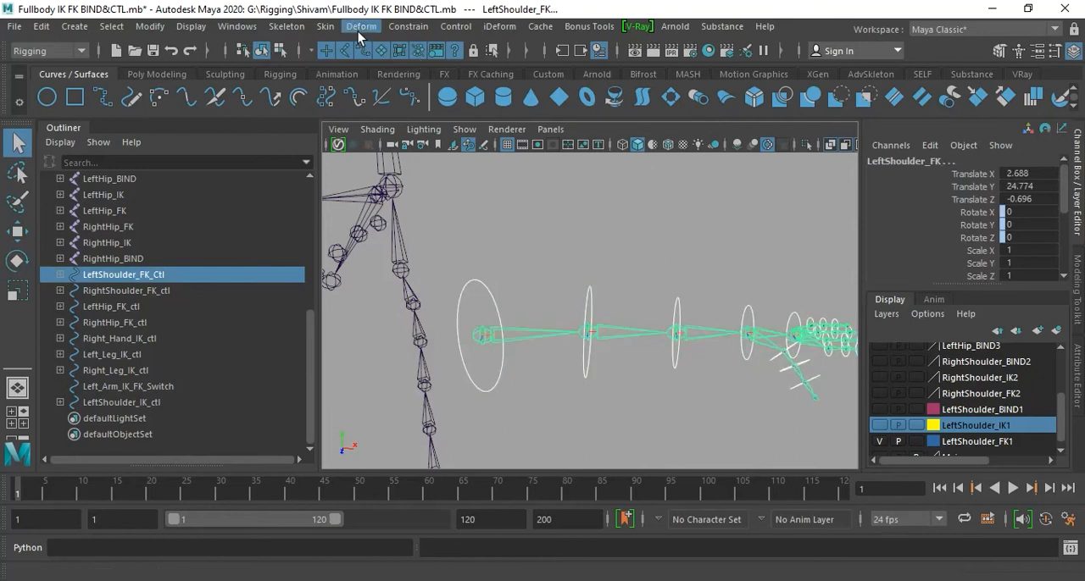
click(411, 30)
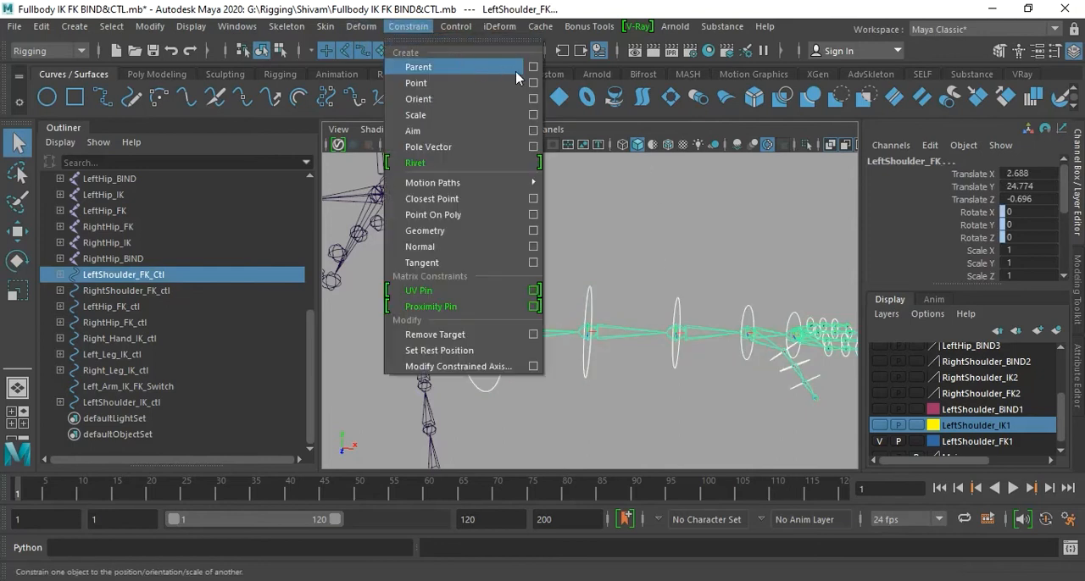
click(534, 83)
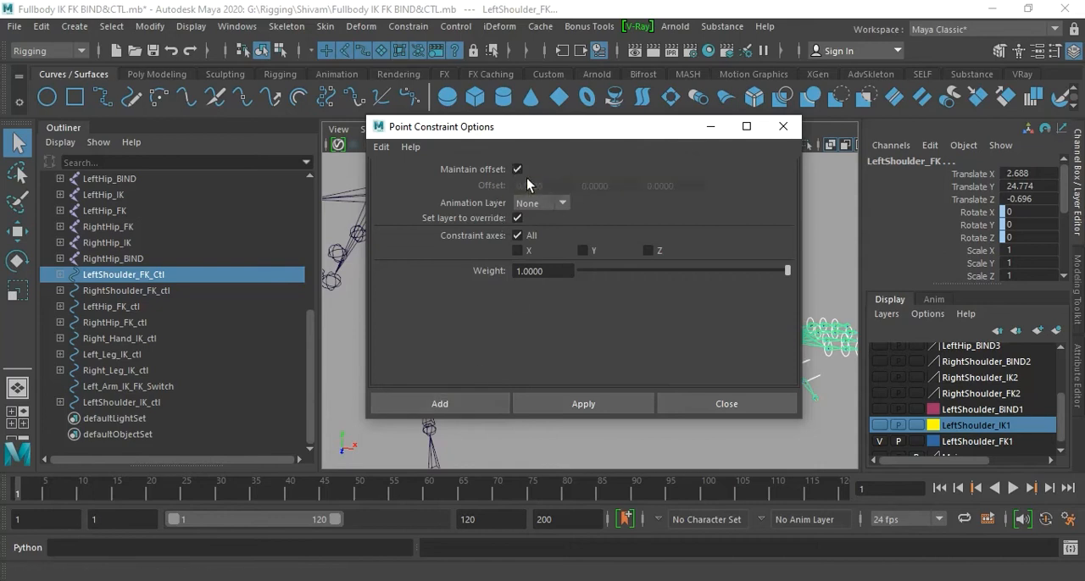
click(465, 406)
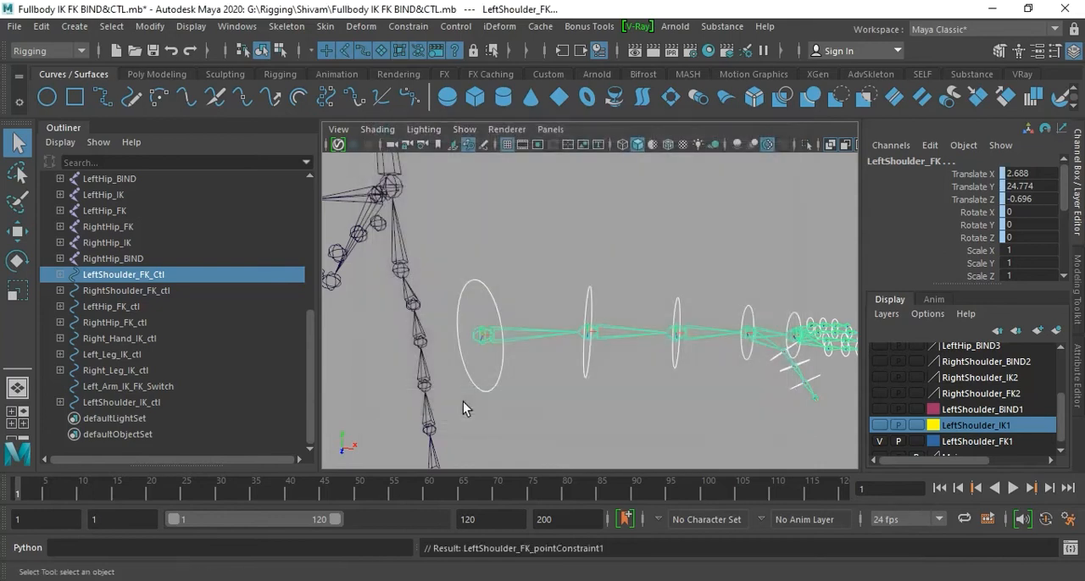
- Test the point constraint by moving LeftShoulder_FK_Ctl, undo the move and clear the selection
click(530, 389)
click(497, 374)
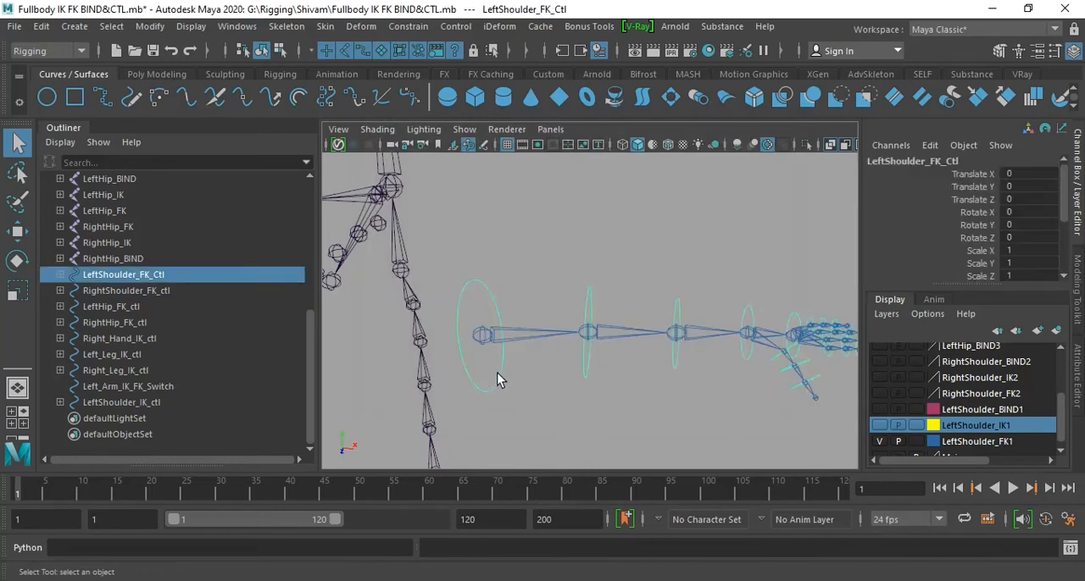
key(w)
drag(480, 344, 547, 322)
key(ctrl+z)
click(609, 417)
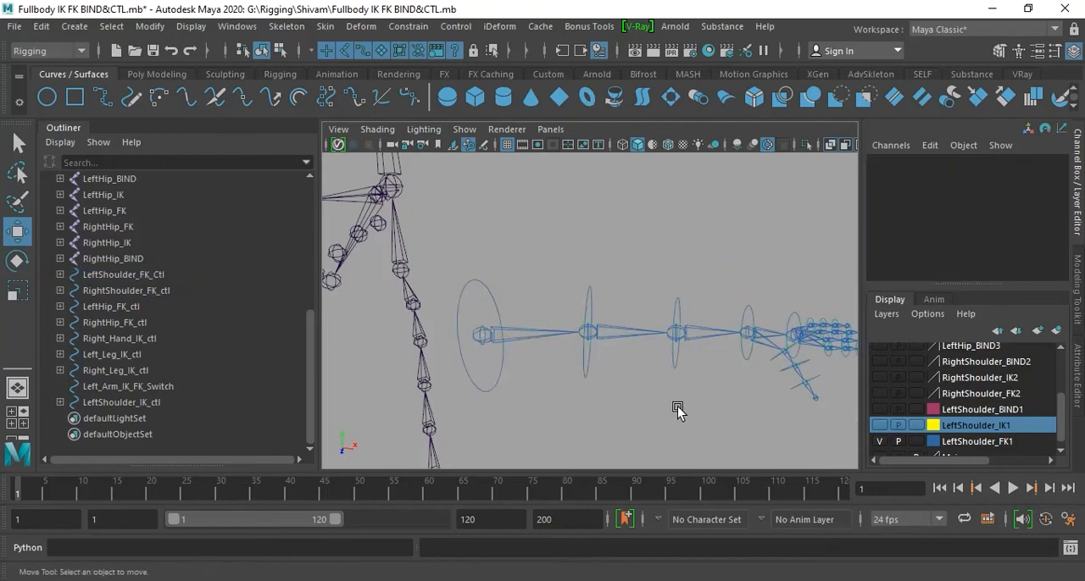
- Hide the LeftShoulder_FK1 layer, and show and select the LeftShoulder_BIND1 layer
click(878, 441)
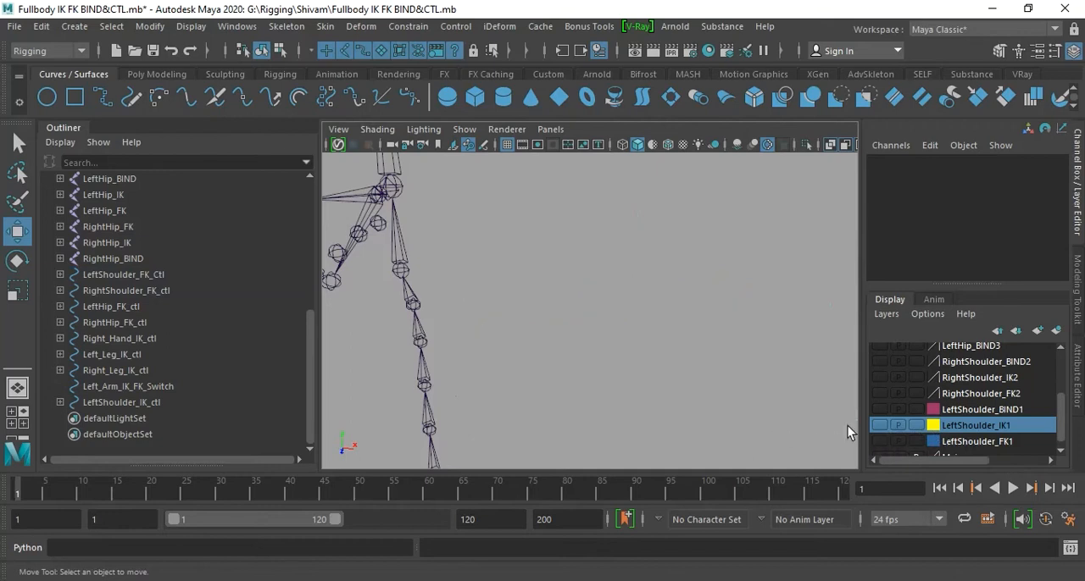
click(880, 411)
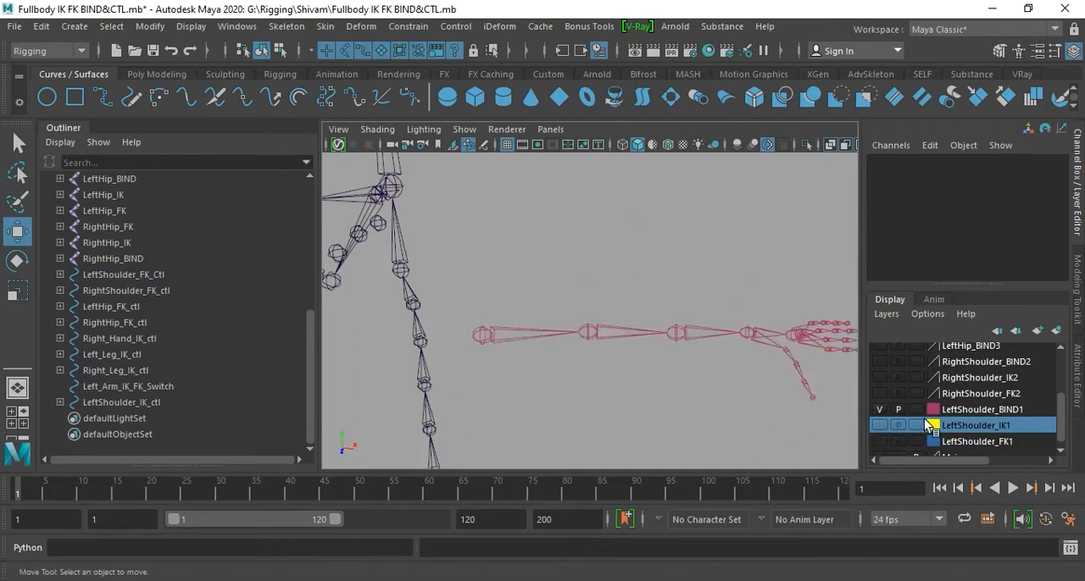
click(967, 410)
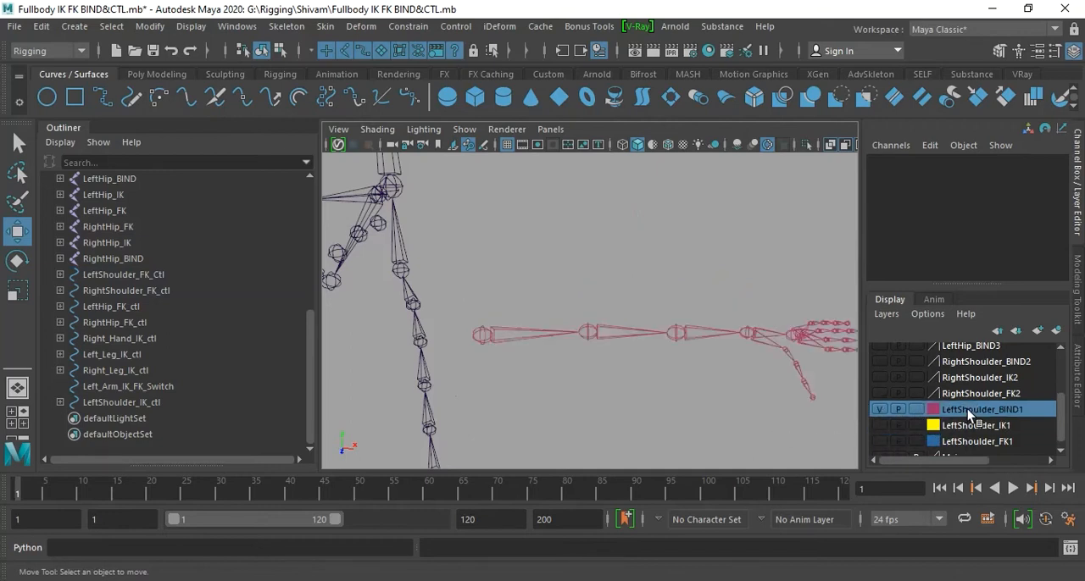
- Copy the name of the LeftShoulder_BIND root joint and reselect that joint
click(480, 333)
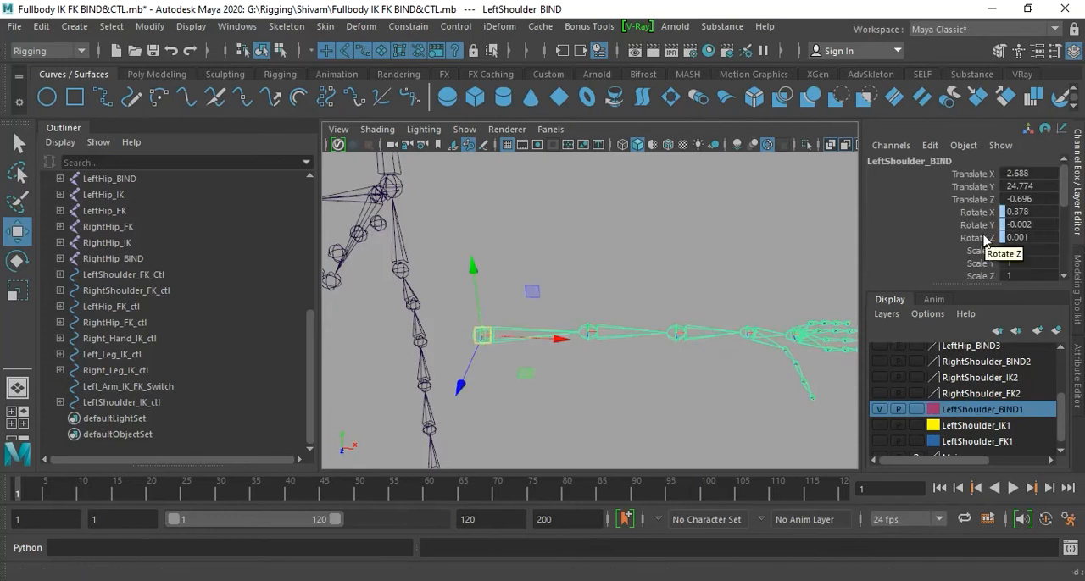
scroll(165, 342, up, 3)
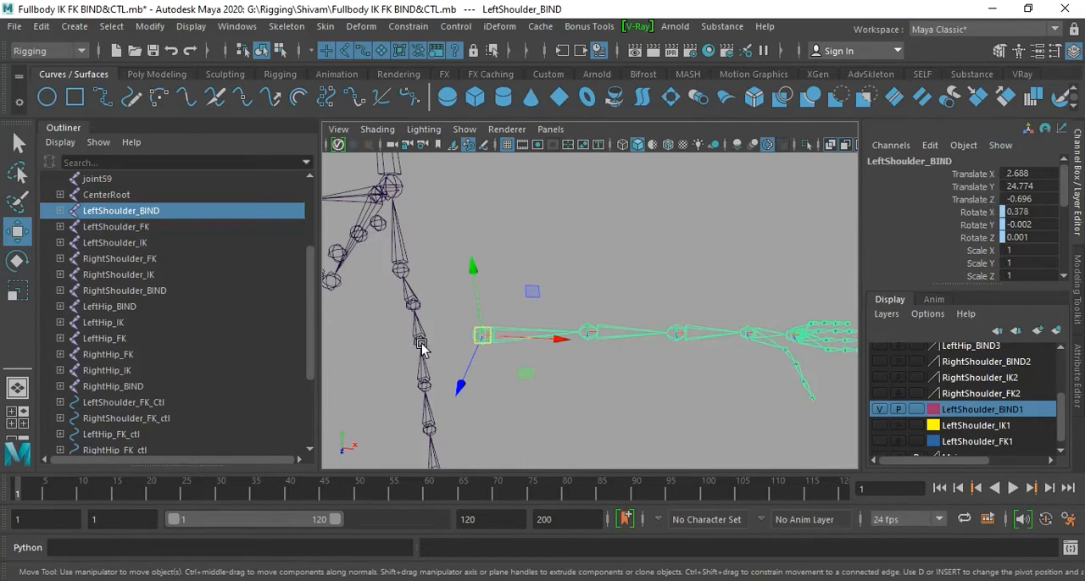
alt+drag(427, 375, 473, 388)
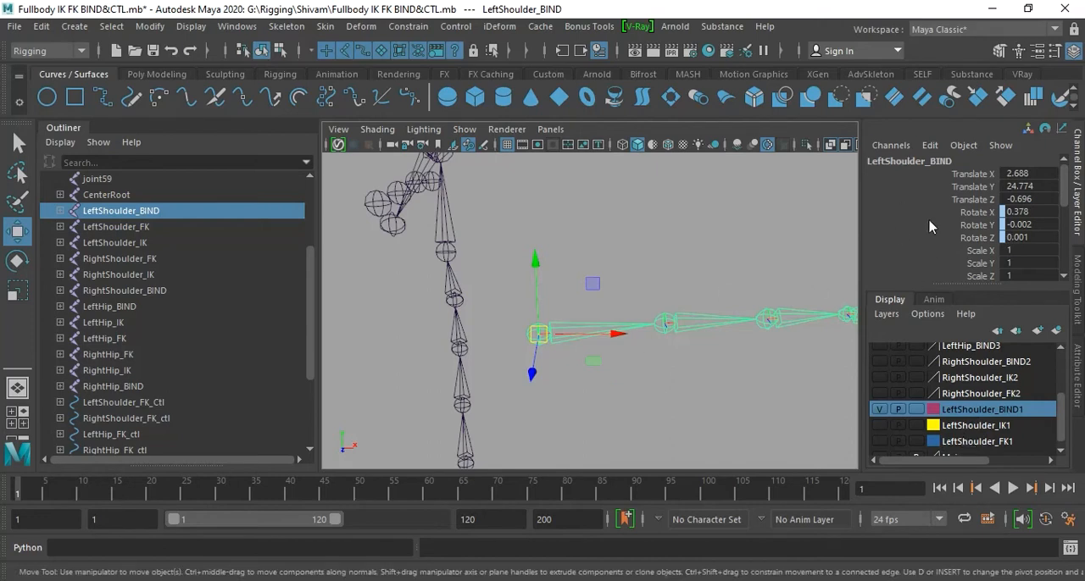
double_click(921, 161)
key(ctrl+c)
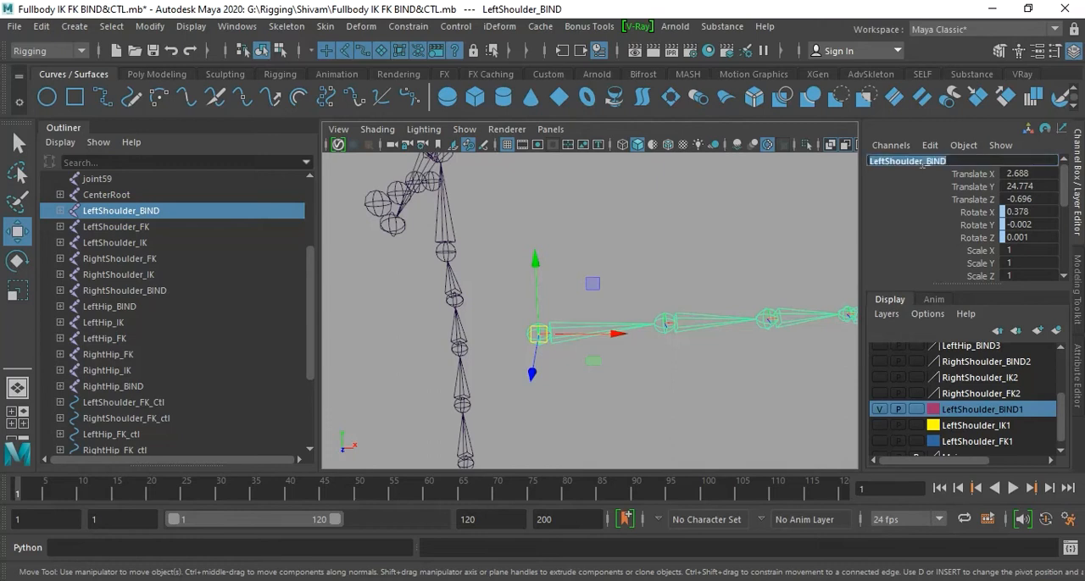
click(631, 392)
click(549, 339)
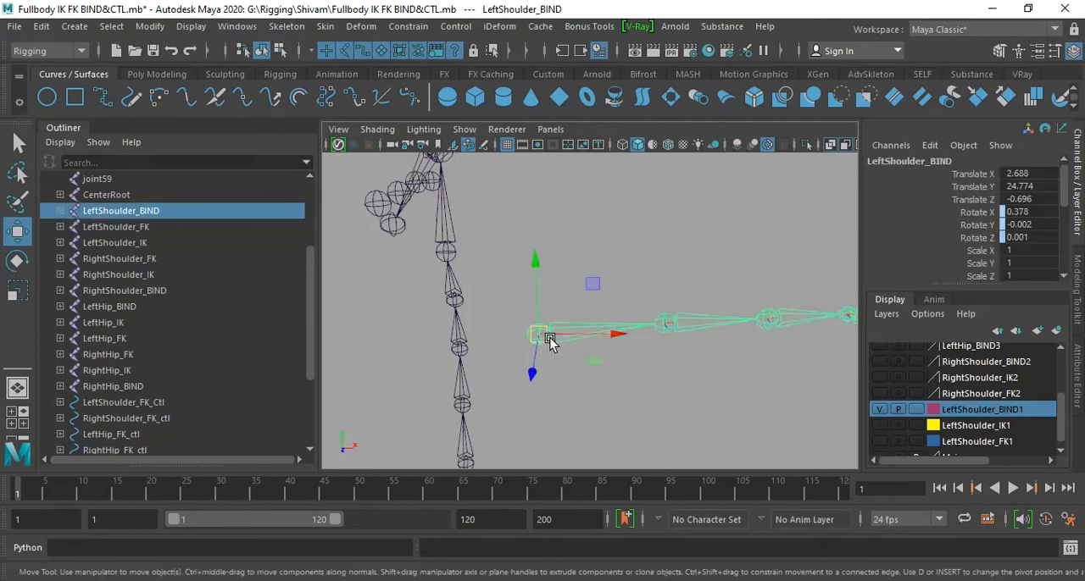
- Group the LeftShoulder_BIND chain and move the group's pivot to the left shoulder joint
key(ctrl+g)
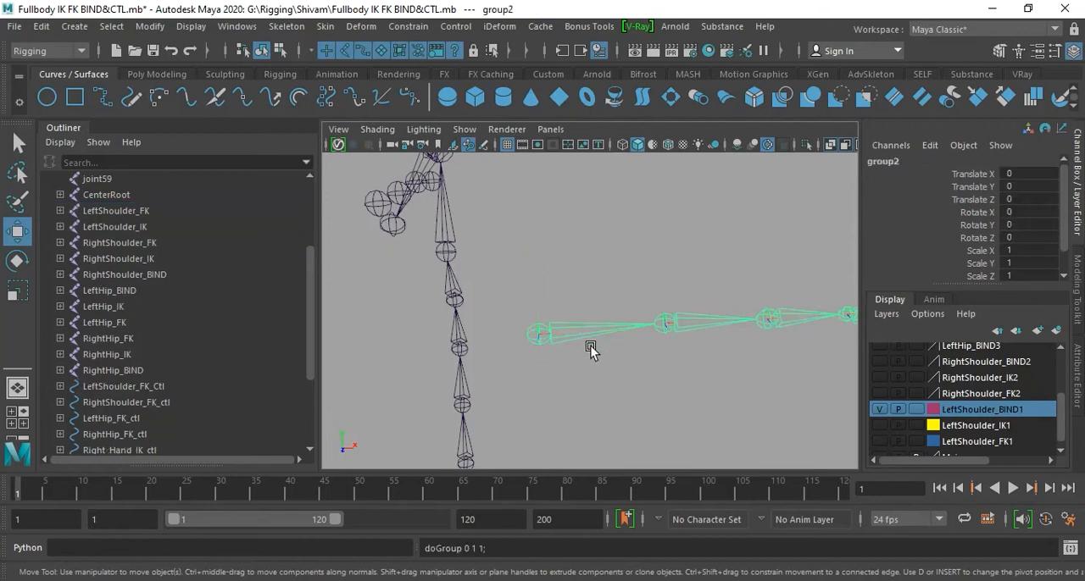
key(a)
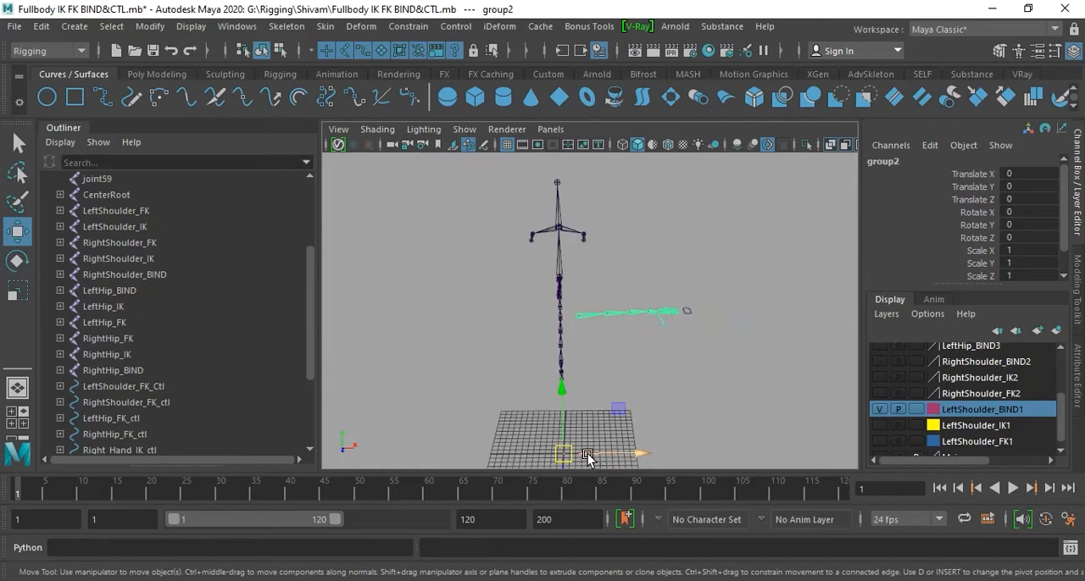
key(d)
drag(564, 457, 582, 322)
key(d)
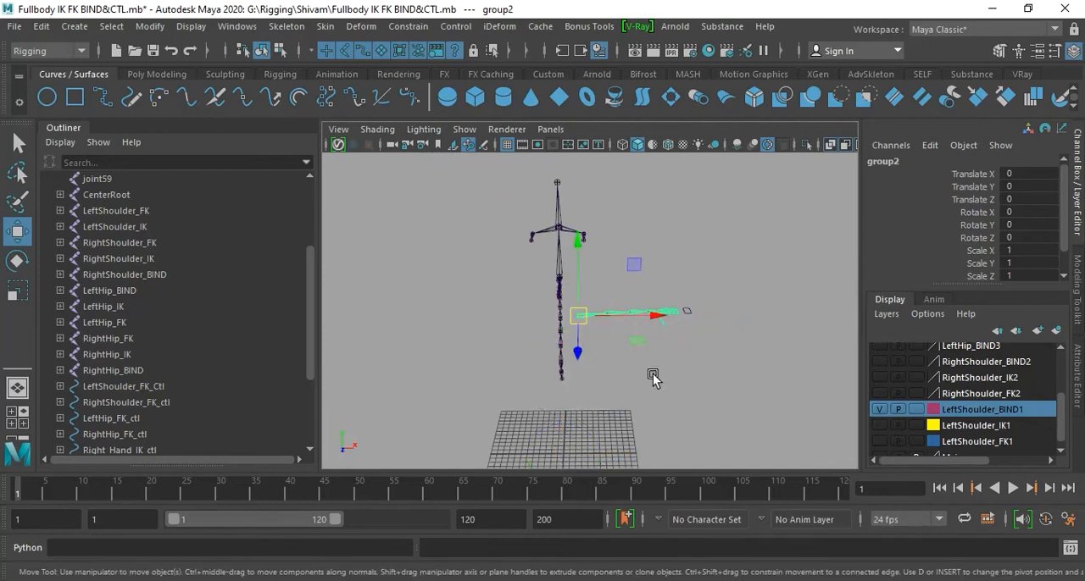
- Rename group1 as LeftShoulder_BIND_grp, reusing the copied joint name
scroll(80, 279, up, 3)
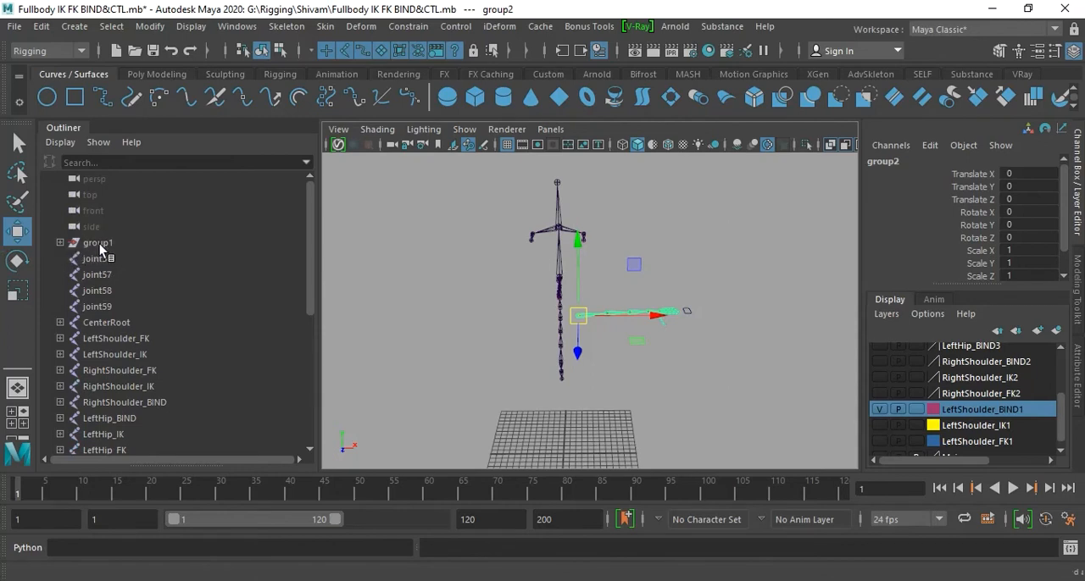
click(99, 244)
double_click(100, 243)
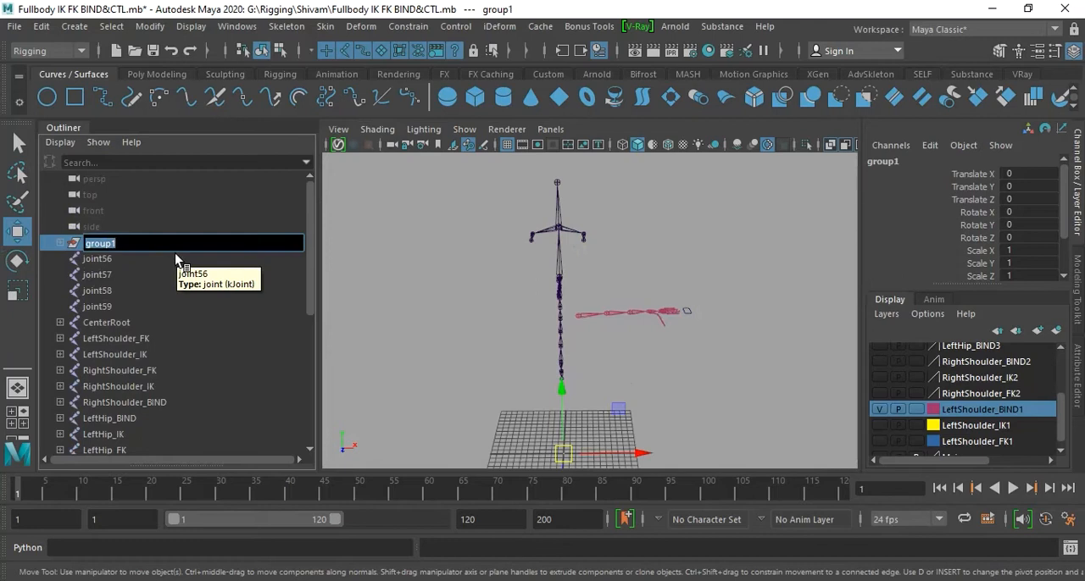
key(ctrl+v)
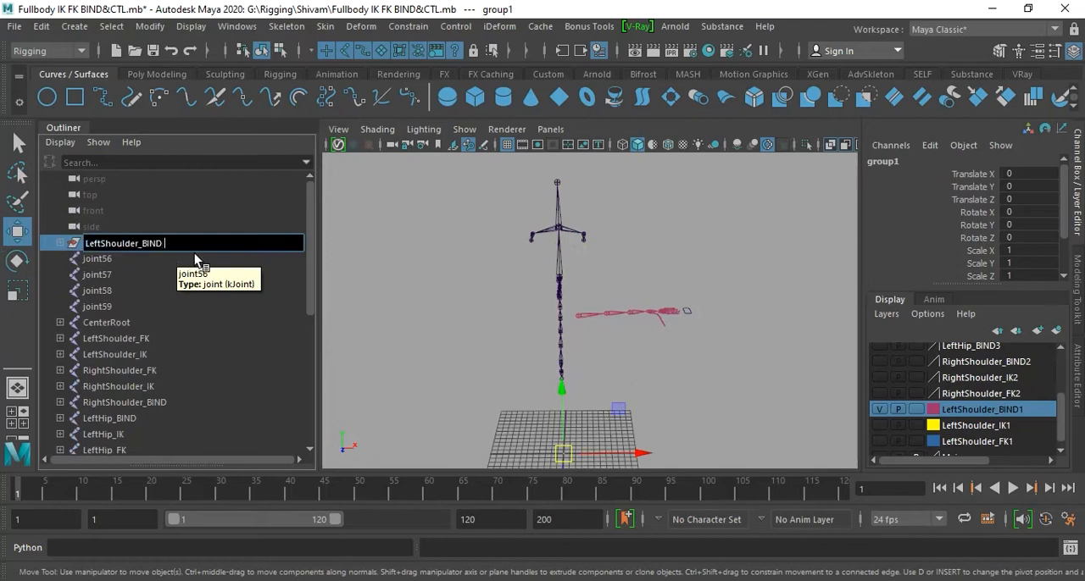
text(G)
key(BackSpace)
text(grp)
key(Return)
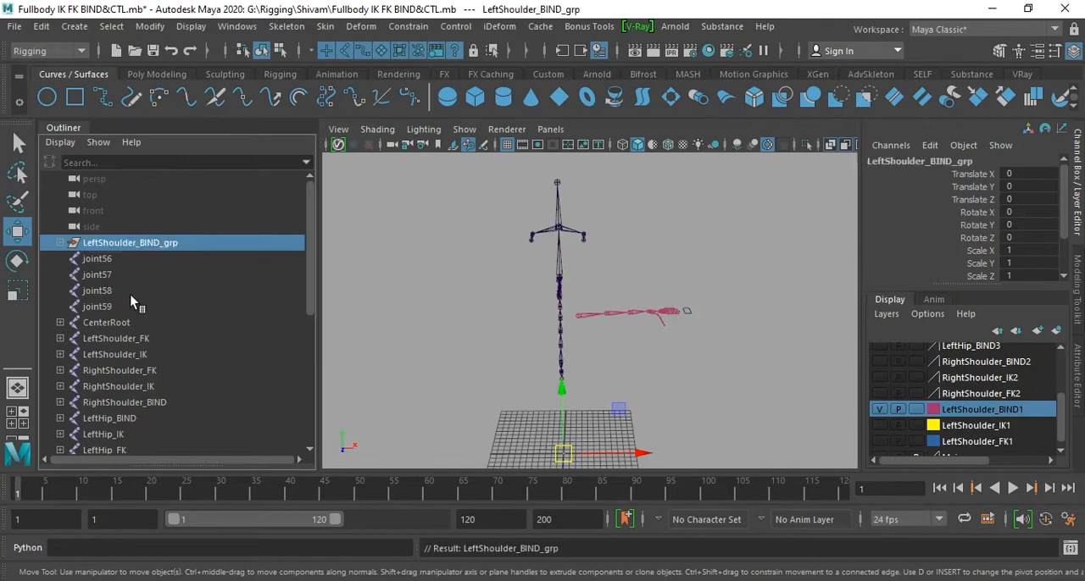
alt+drag(649, 416, 628, 356)
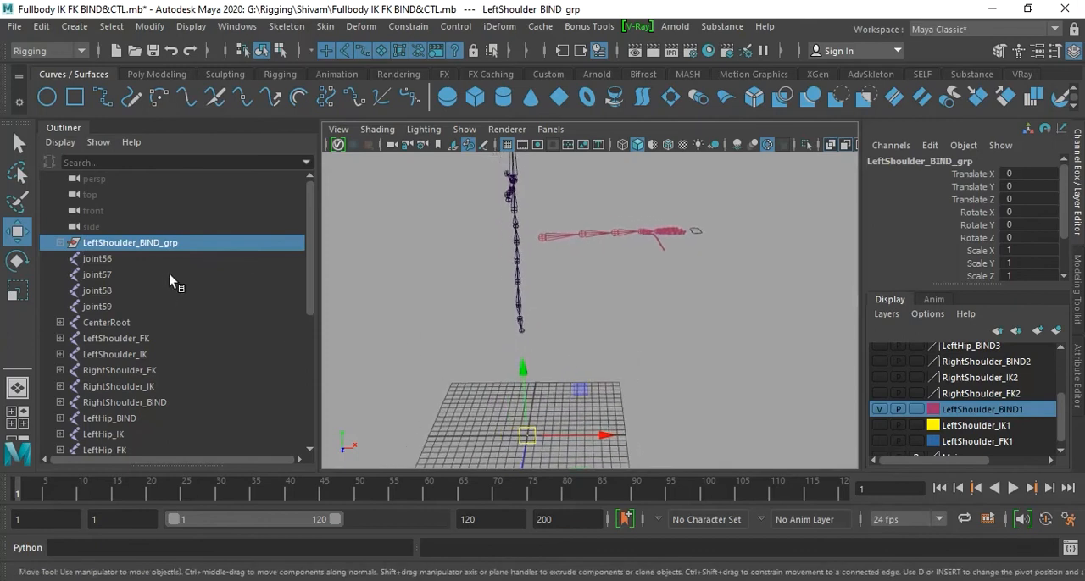
- Try moving LeftShoulder_BIND_grp along the X axis, and undo the move
click(208, 293)
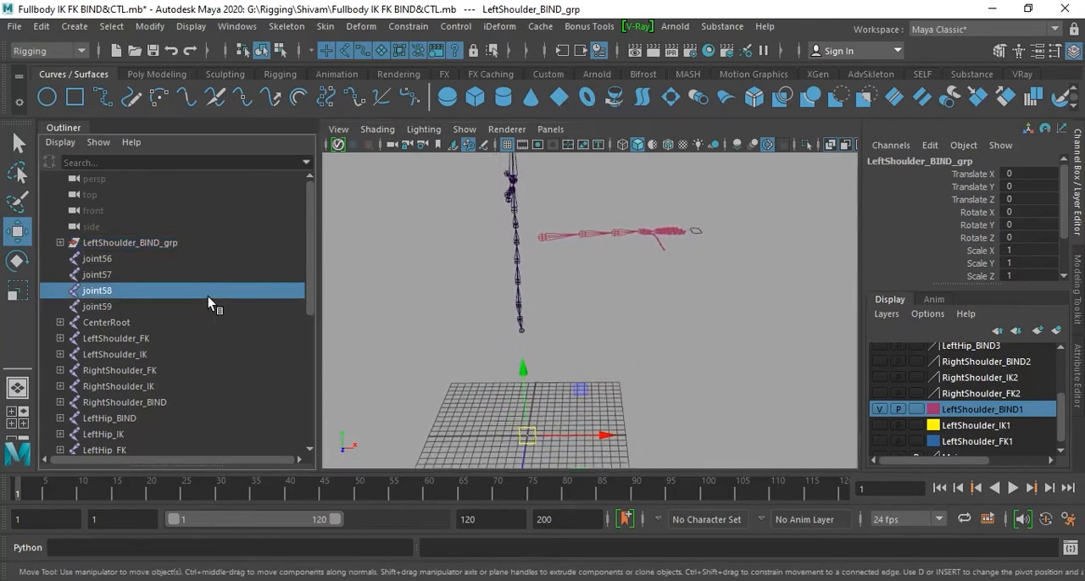
click(126, 245)
drag(599, 437, 630, 439)
key(ctrl+z)
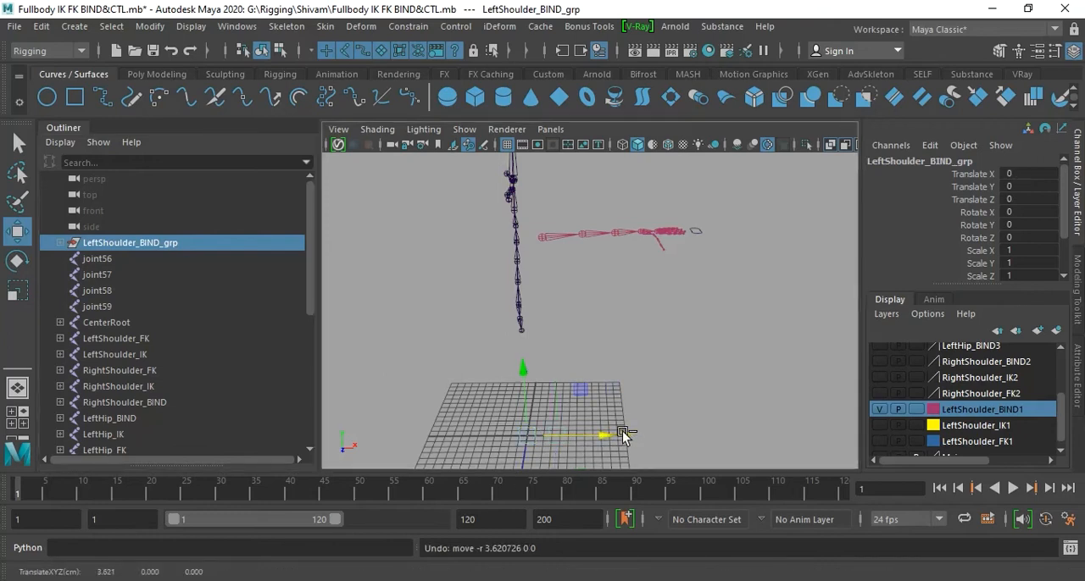
- Check the scene hierarchy for the group that holds the LeftShoulder_BIND joint chain
scroll(197, 337, down, 3)
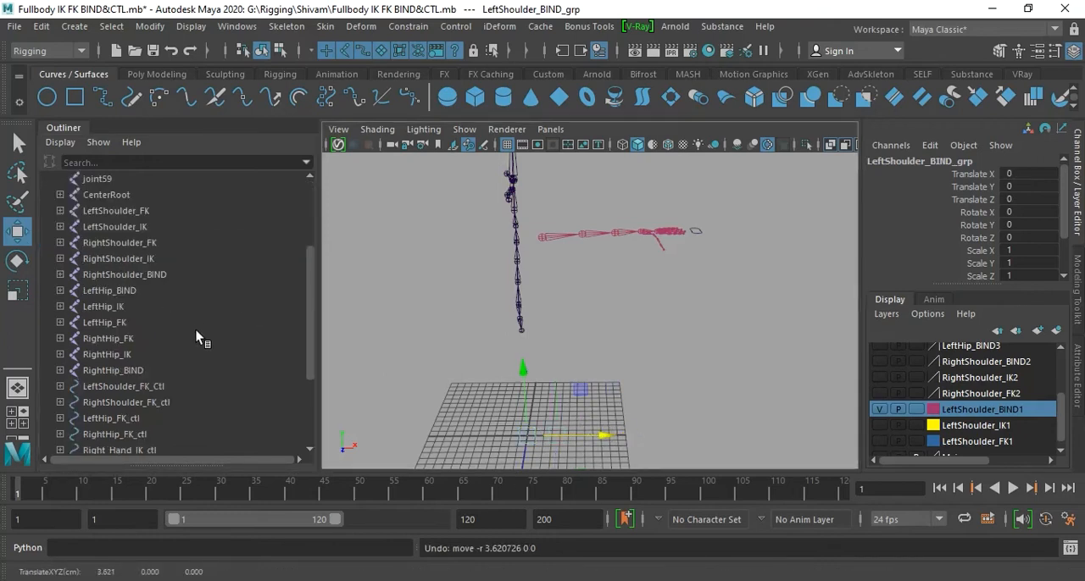
click(543, 238)
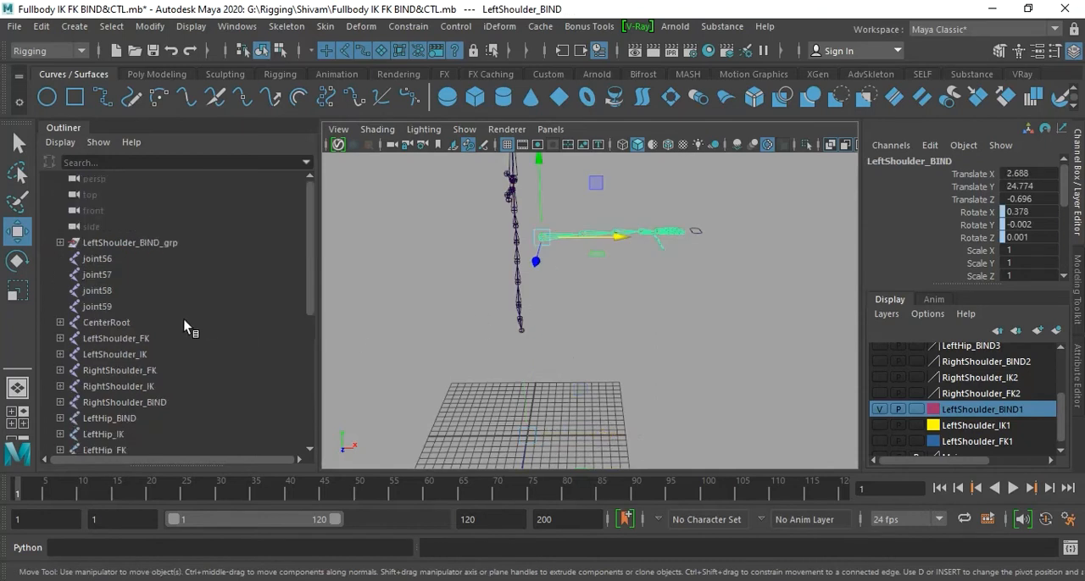
scroll(163, 315, down, 5)
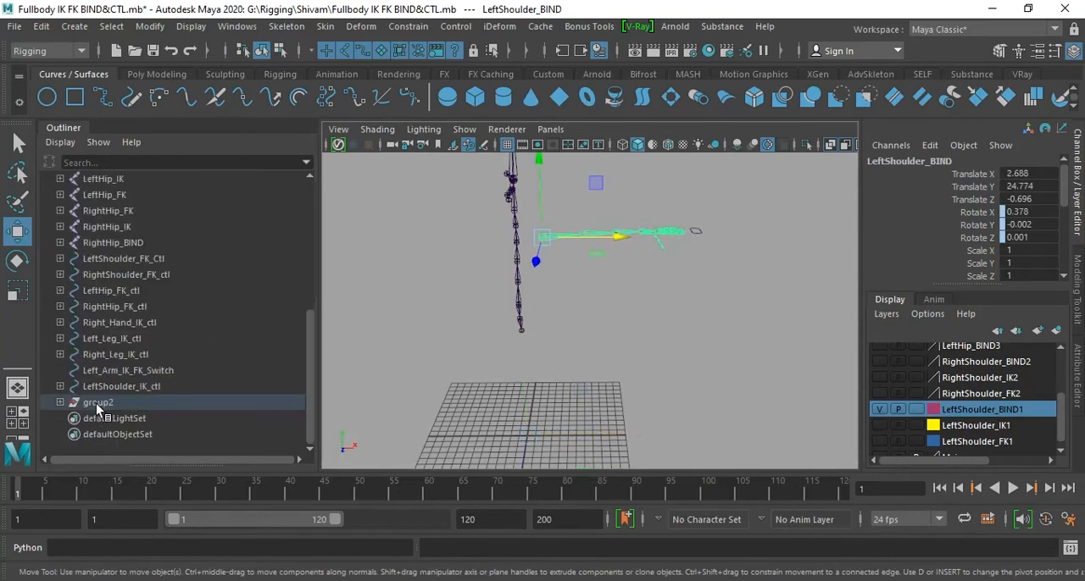
scroll(150, 299, up, 6)
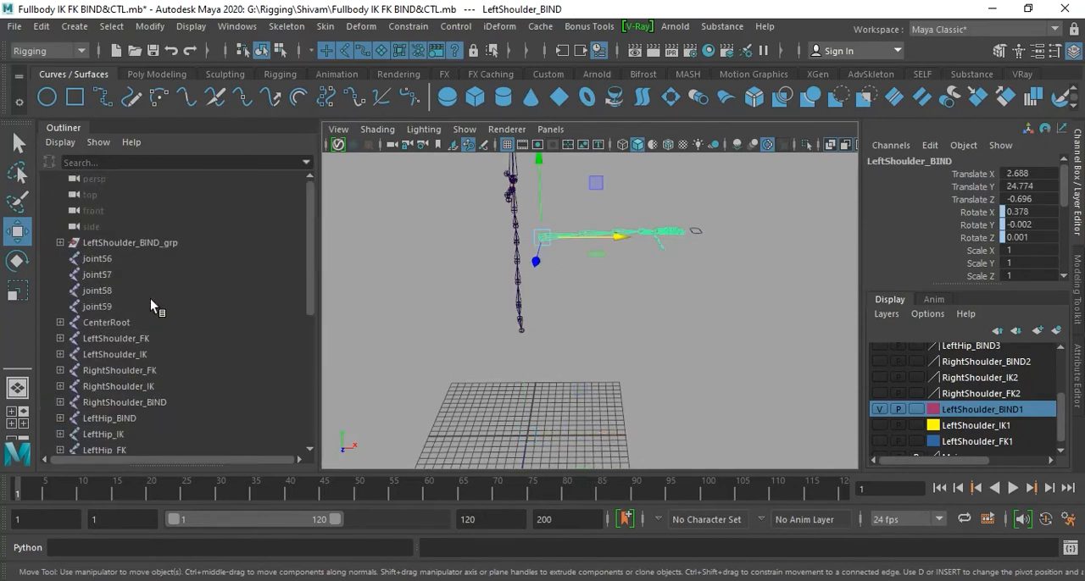
scroll(148, 299, down, 3)
scroll(149, 307, up, 3)
- Undo the recent selections and the renaming of group1, and select group2
key(ctrl+z)
key(ctrl+z)
key(ctrl+z)
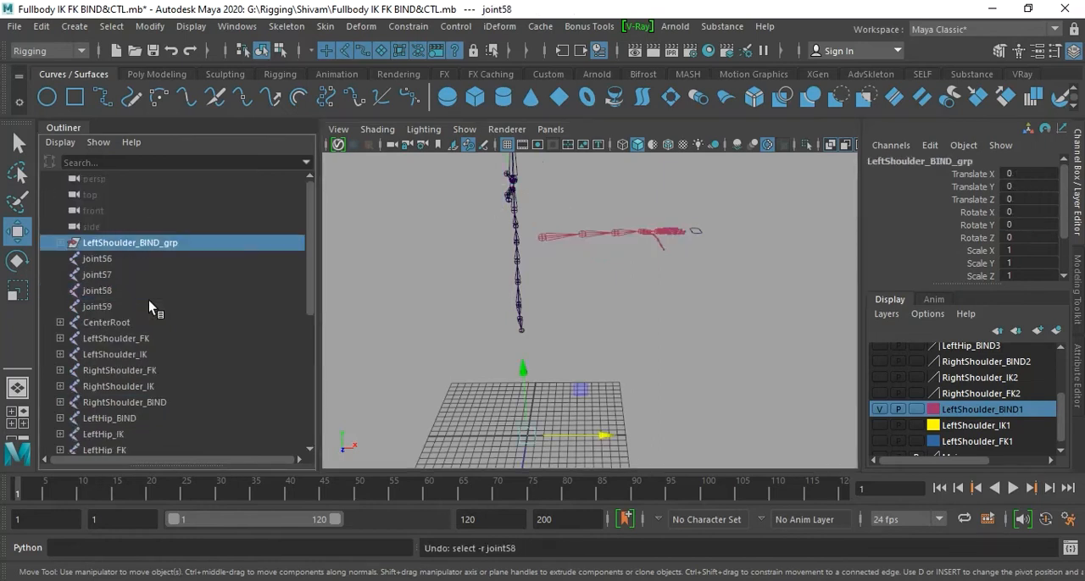
scroll(141, 405, down, 6)
click(123, 403)
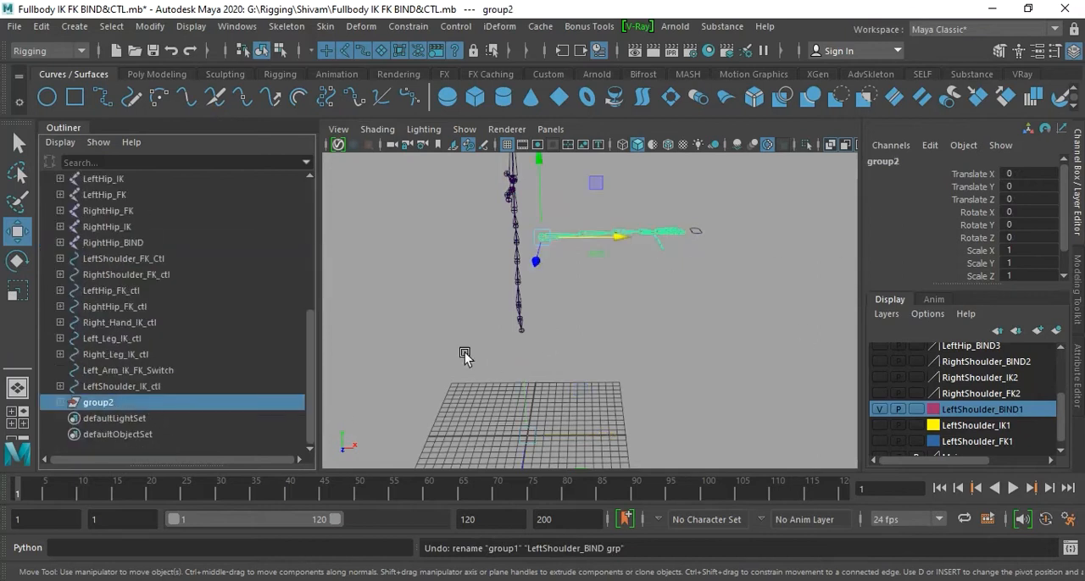
- Rename group2 as LeftShoulder_BIND_grp, reusing the copied joint name
double_click(106, 405)
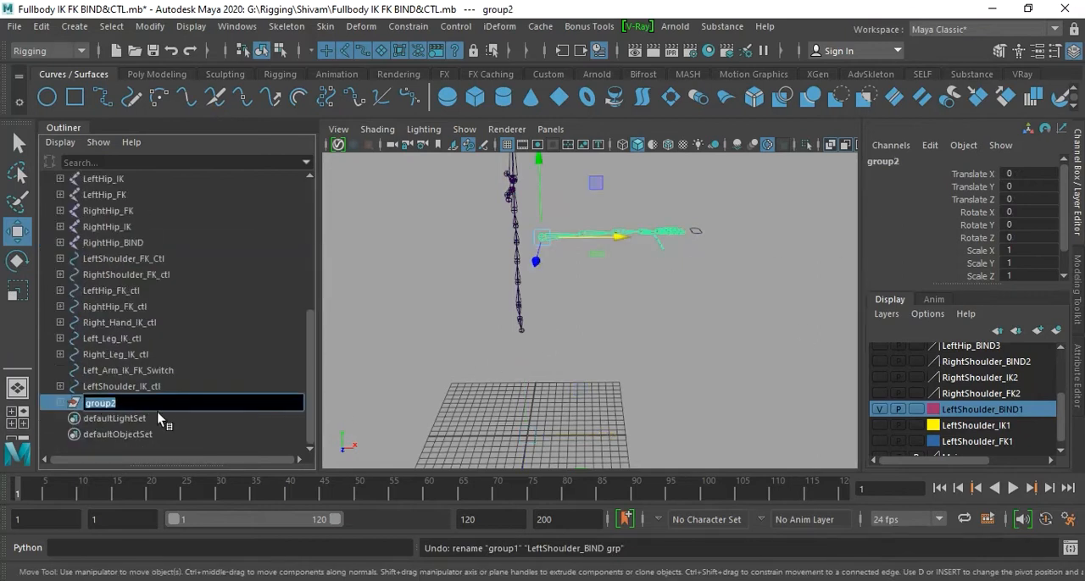
text(LeftShoulder_BIND)
text(grp)
key(Return)
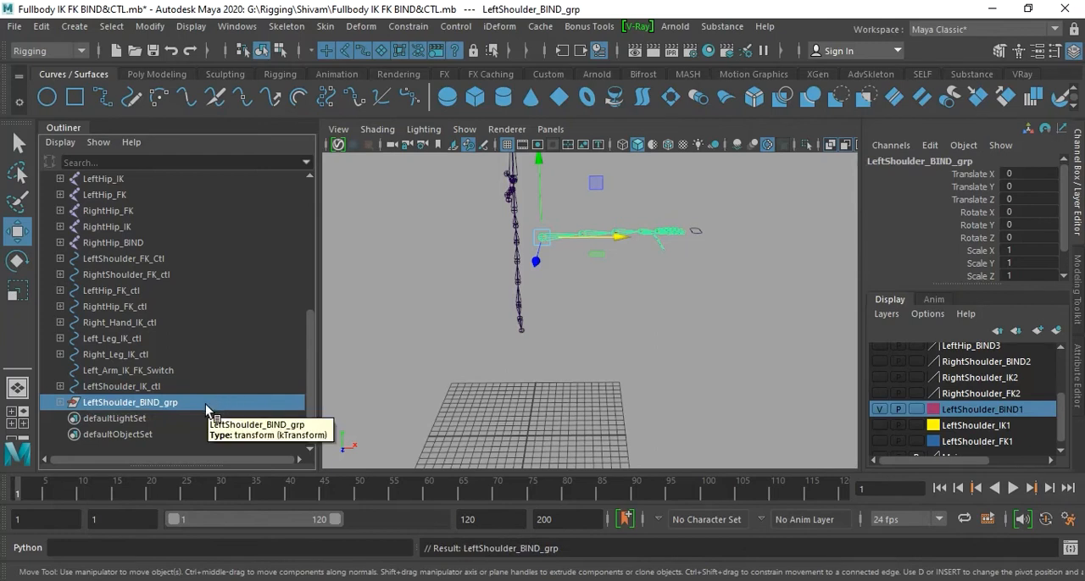
- Hide the LeftShoulder_BIND1 layer, and show and select the LeftShoulder_IK1 layer
click(878, 409)
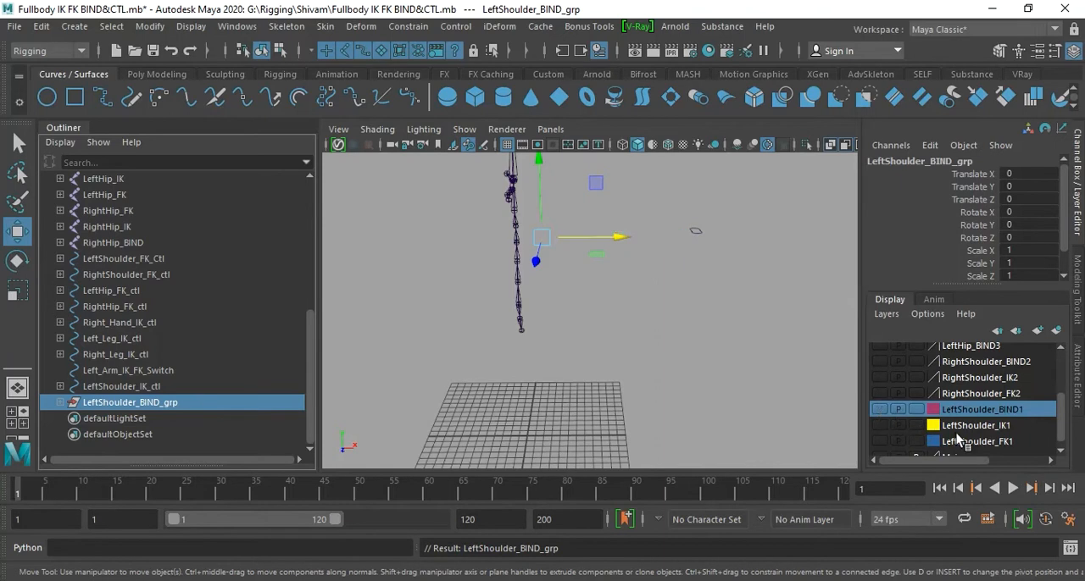
click(881, 426)
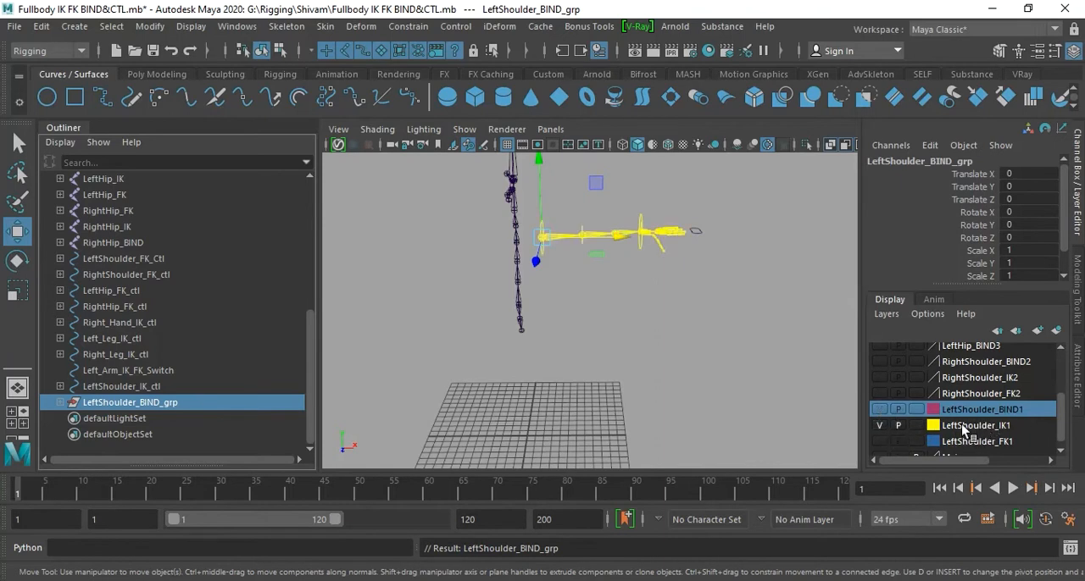
click(974, 429)
click(651, 331)
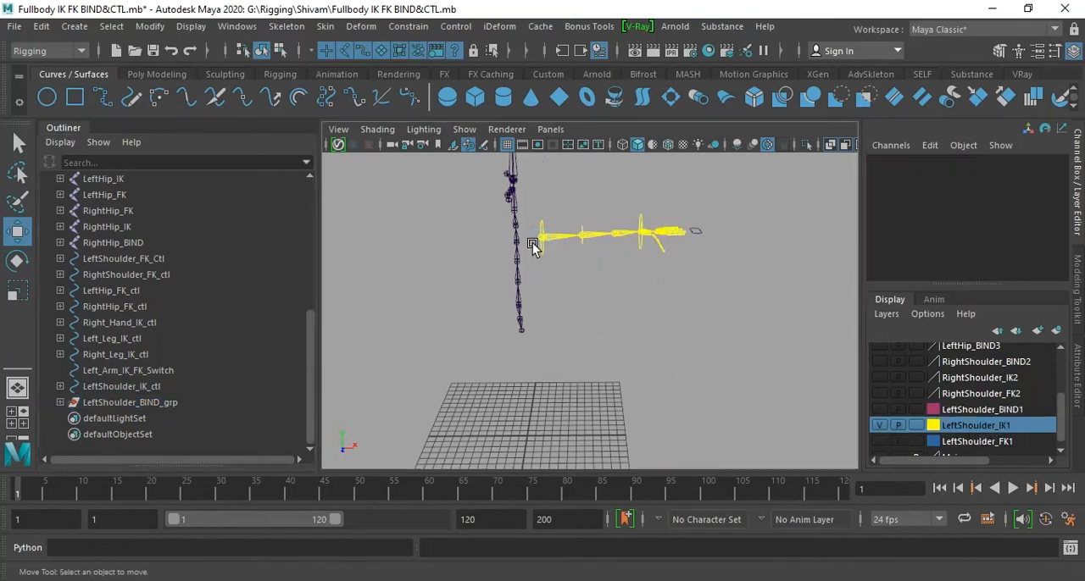
- Copy the name of the LeftShoulder_IK_ctl control curve at the left shoulder
click(544, 244)
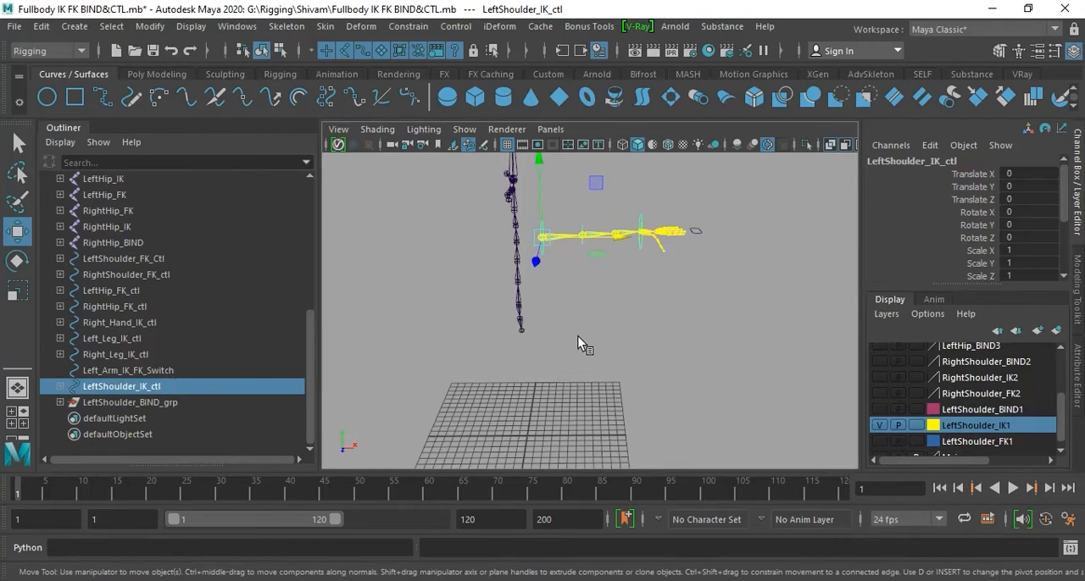
alt+right_drag(572, 314, 649, 413)
click(551, 339)
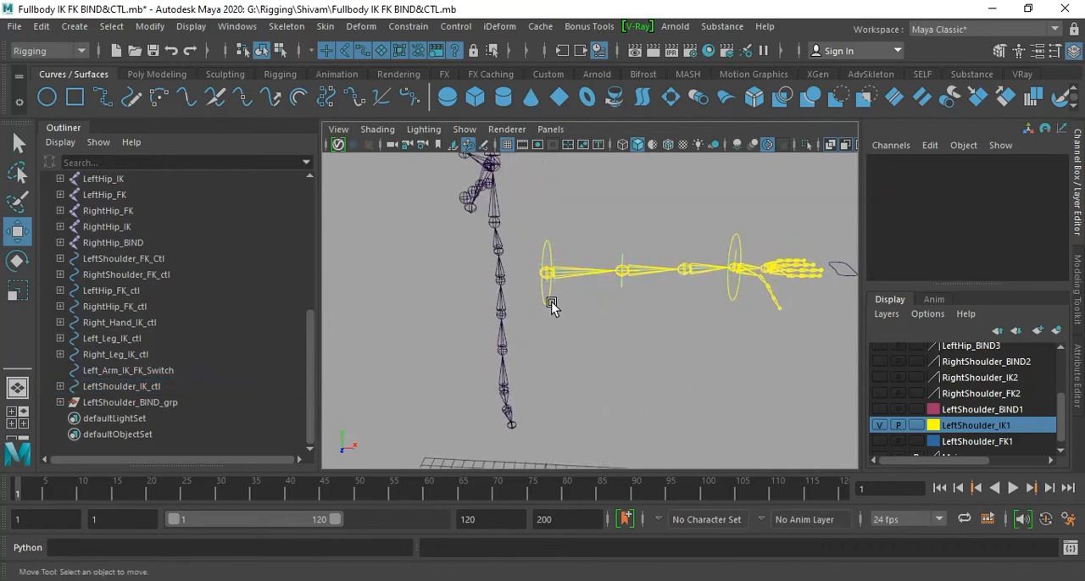
click(547, 304)
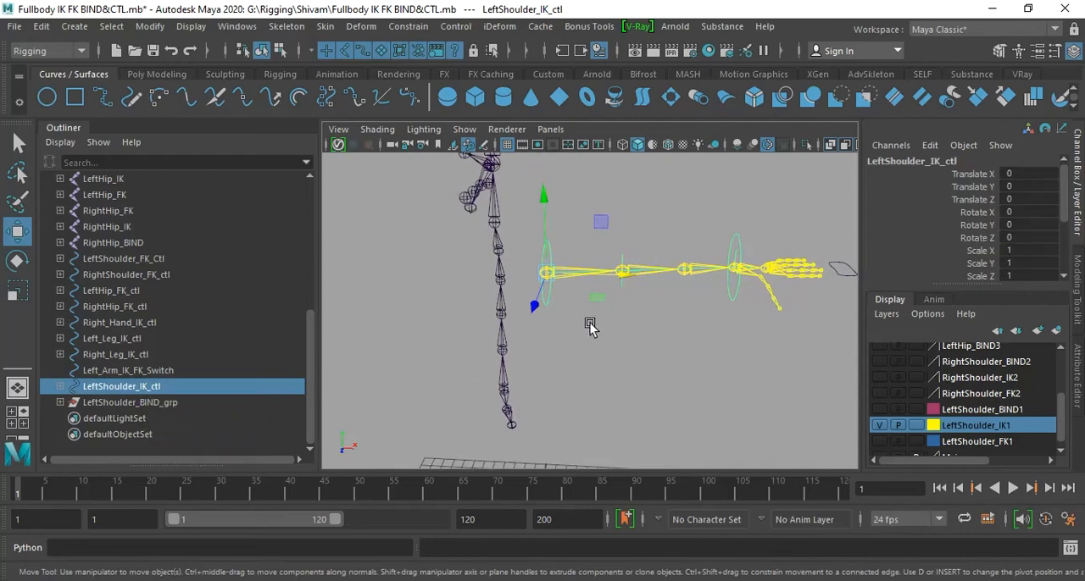
click(632, 400)
click(162, 386)
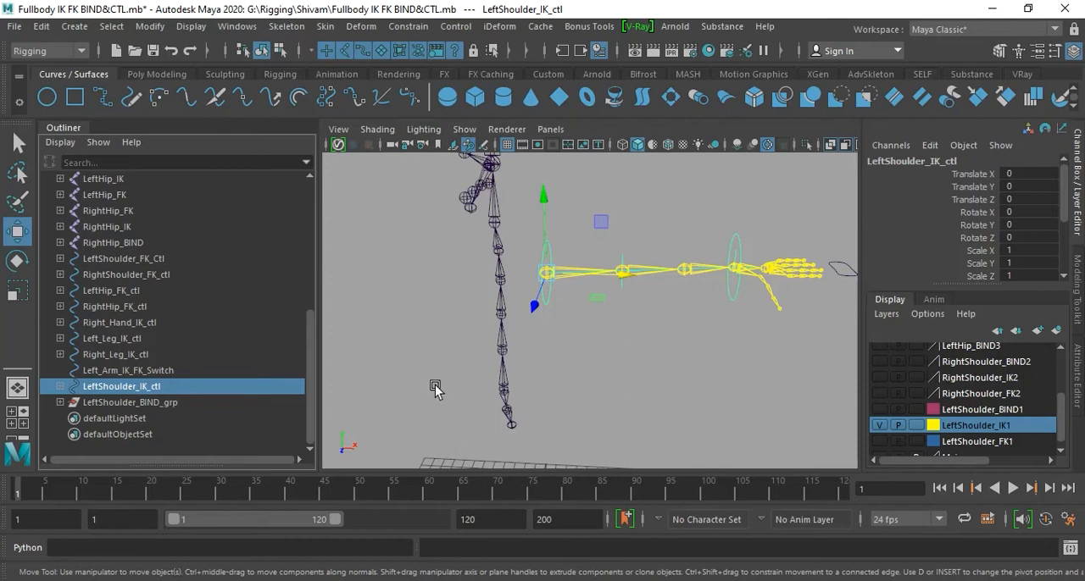
double_click(148, 386)
key(ctrl+c)
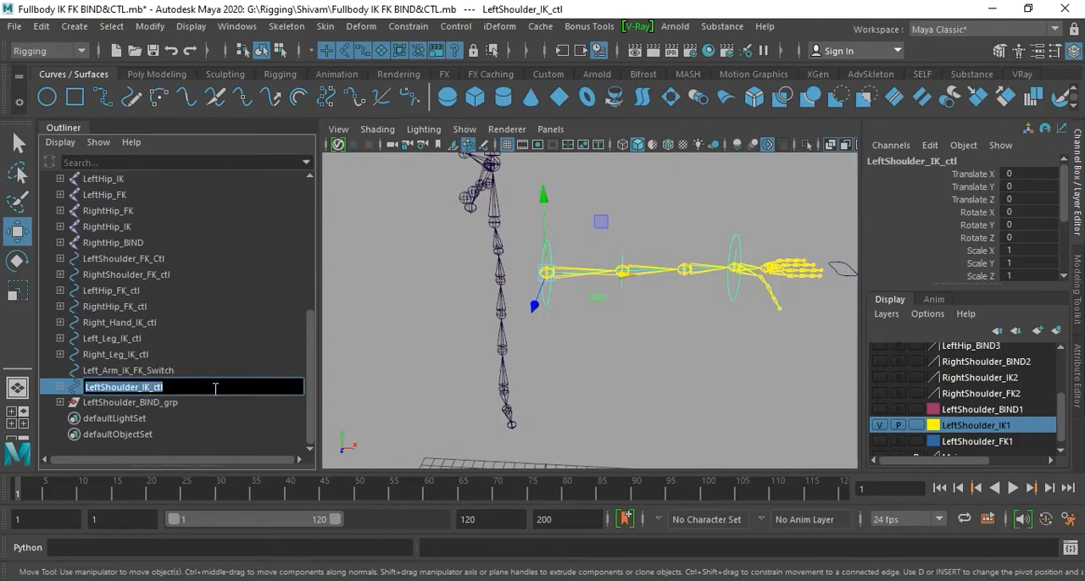
click(591, 362)
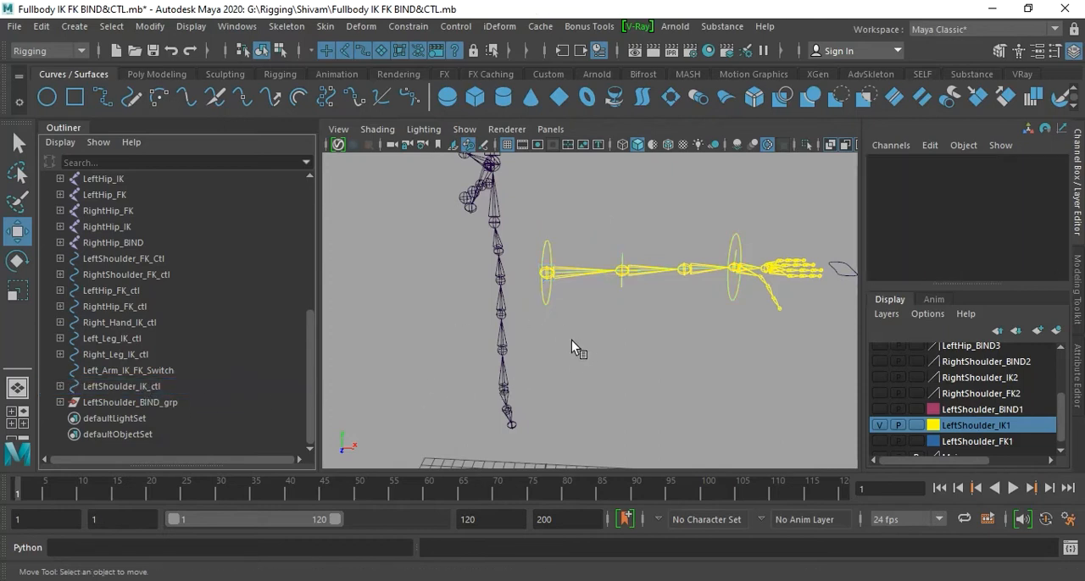
- Group LeftShoulder_IK_ctl and name the group LeftShoulder_IK_ctl_grp, reusing the copied control name
click(546, 297)
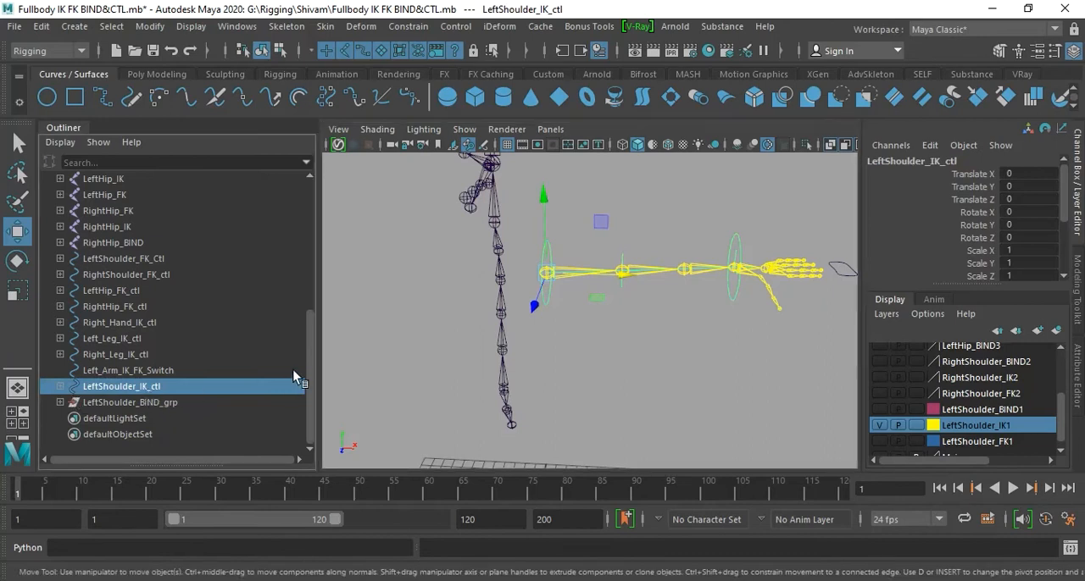
key(ctrl+g)
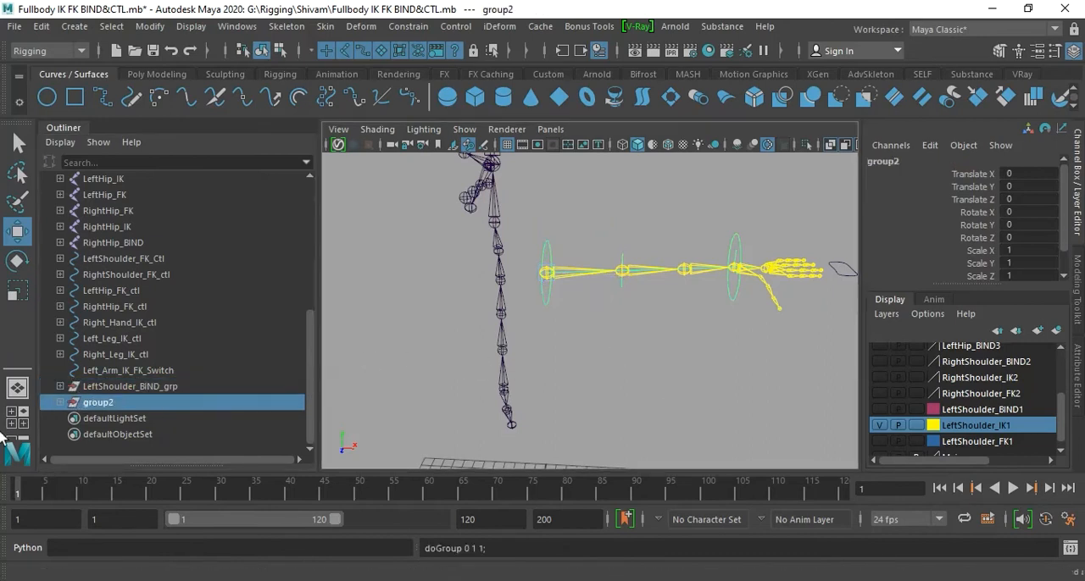
double_click(105, 404)
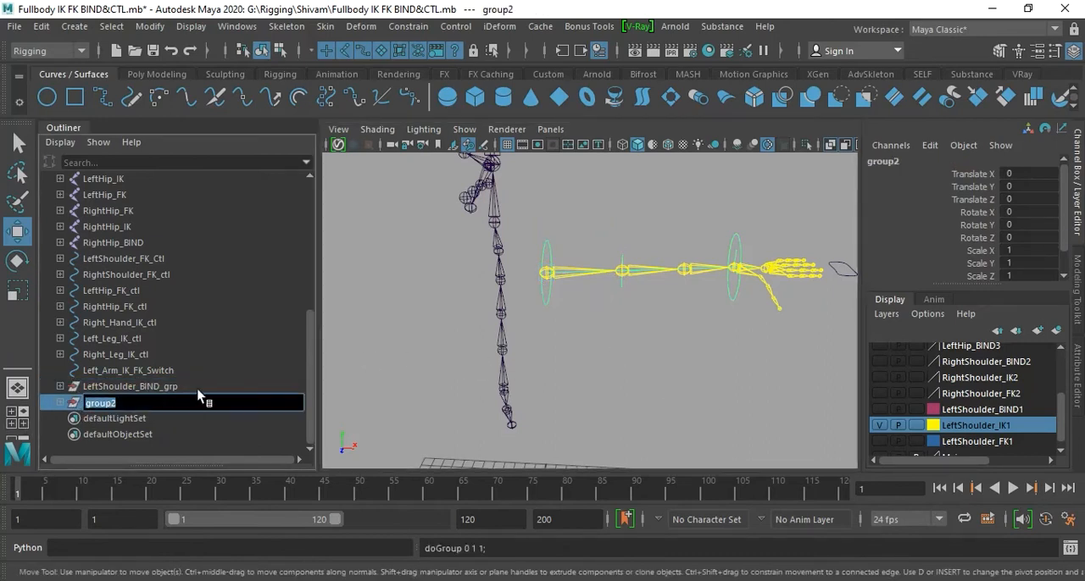
key(ctrl+v)
text(grp)
key(Return)
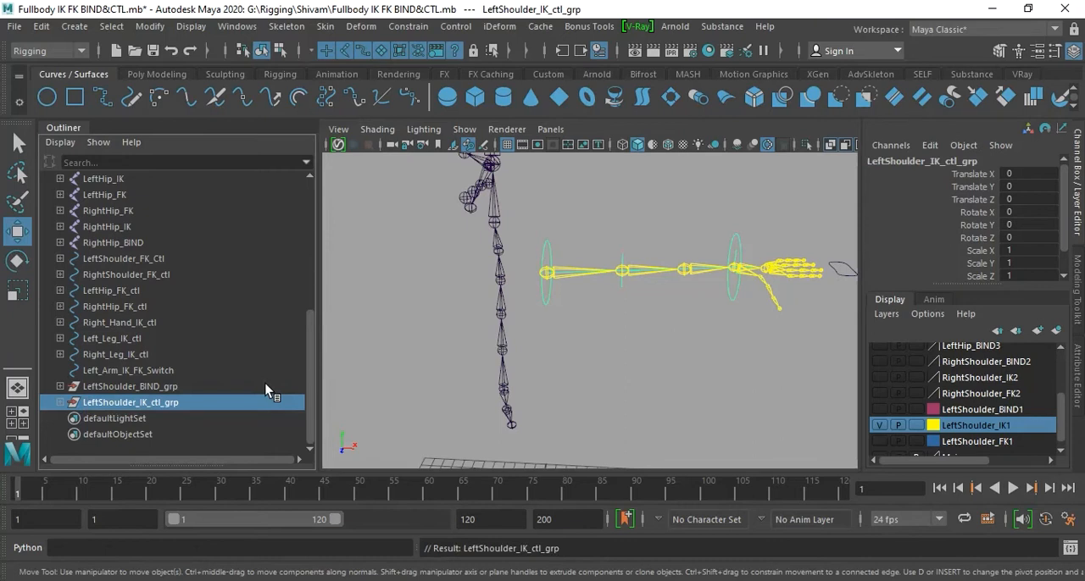
- Move the pivot of LeftShoulder_IK_ctl_grp from the origin to the left shoulder joint
alt+drag(484, 314, 547, 331)
key(Insert)
key(Insert)
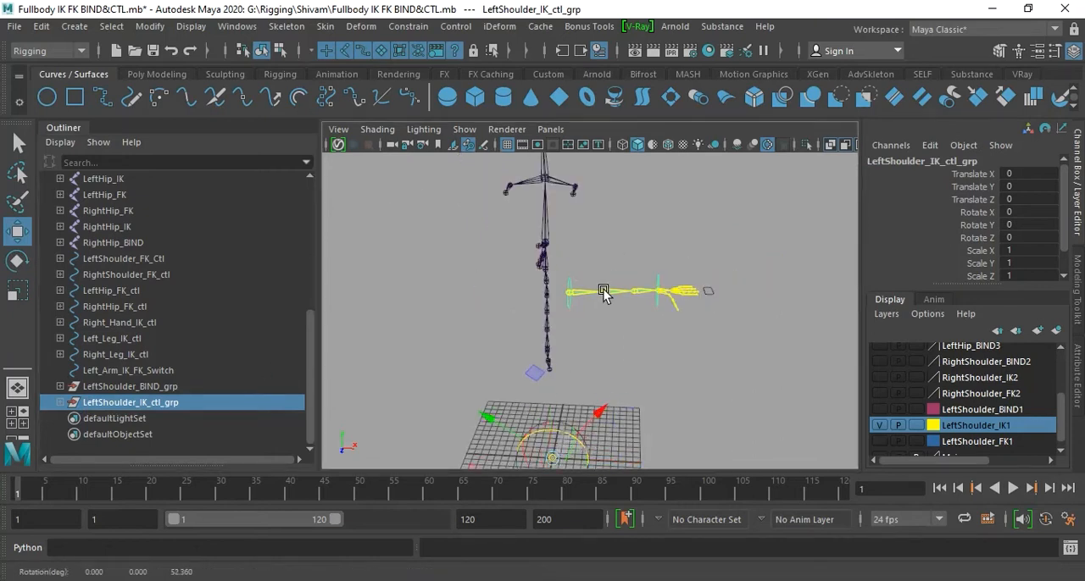
alt+drag(620, 398, 624, 388)
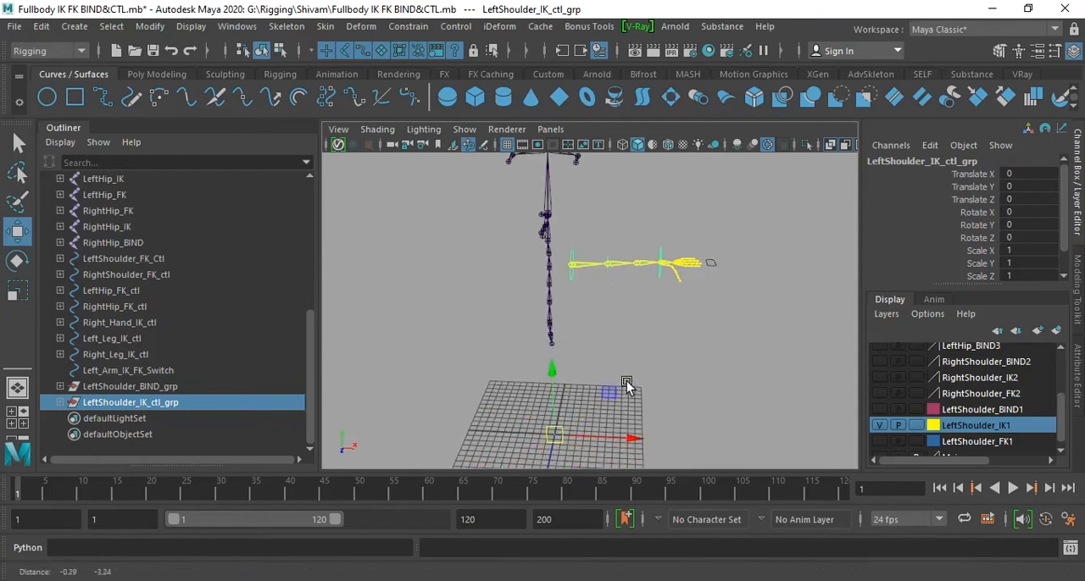
key(Insert)
drag(554, 434, 605, 274)
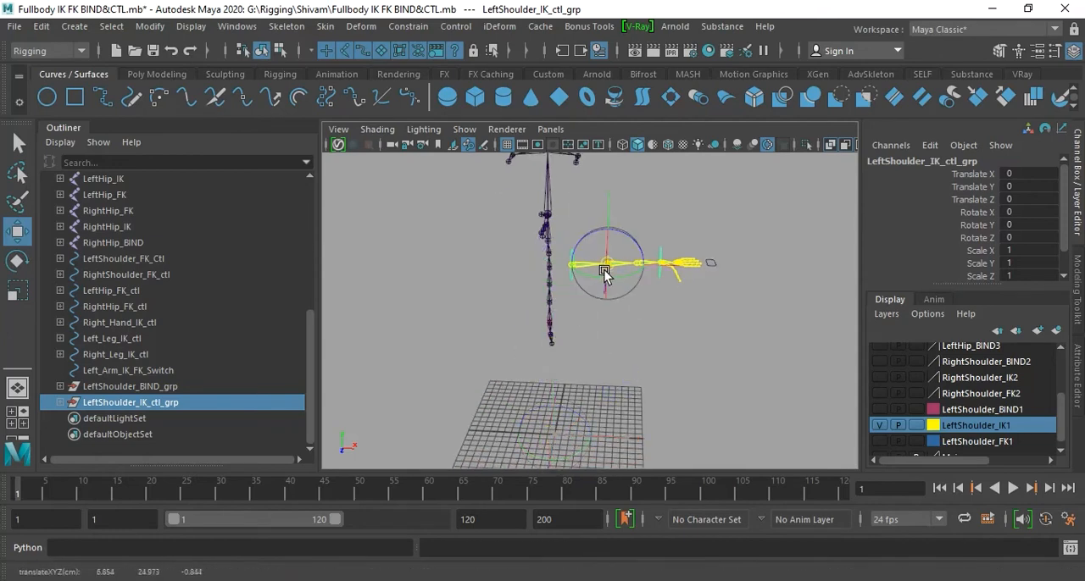
key(Insert)
alt+drag(661, 416, 584, 363)
alt+right_drag(584, 364, 710, 490)
alt+drag(704, 462, 690, 443)
alt+drag(653, 341, 630, 336)
key(Insert)
drag(749, 260, 523, 262)
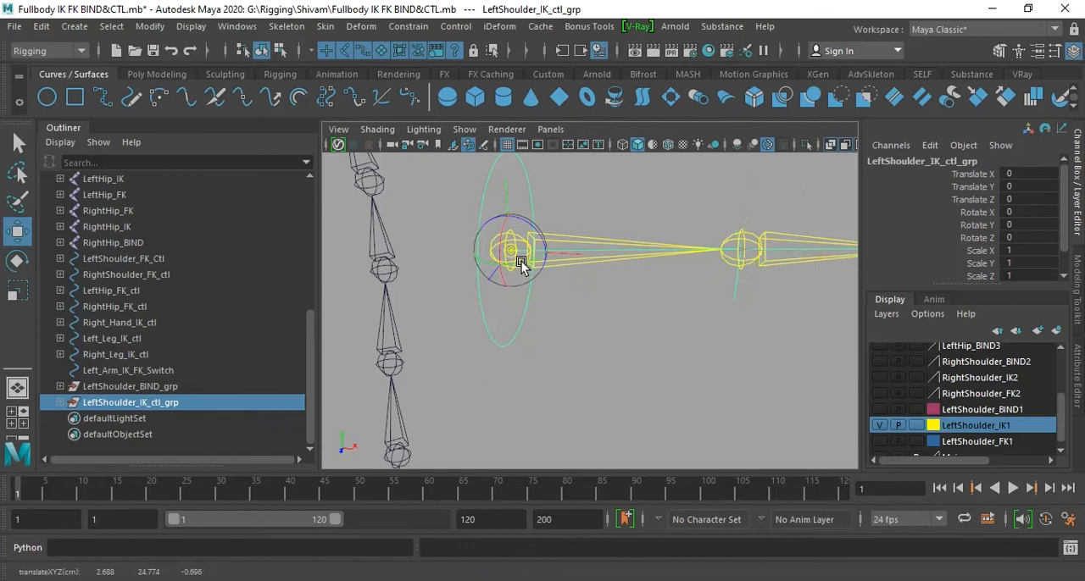
key(Insert)
alt+drag(538, 323, 576, 296)
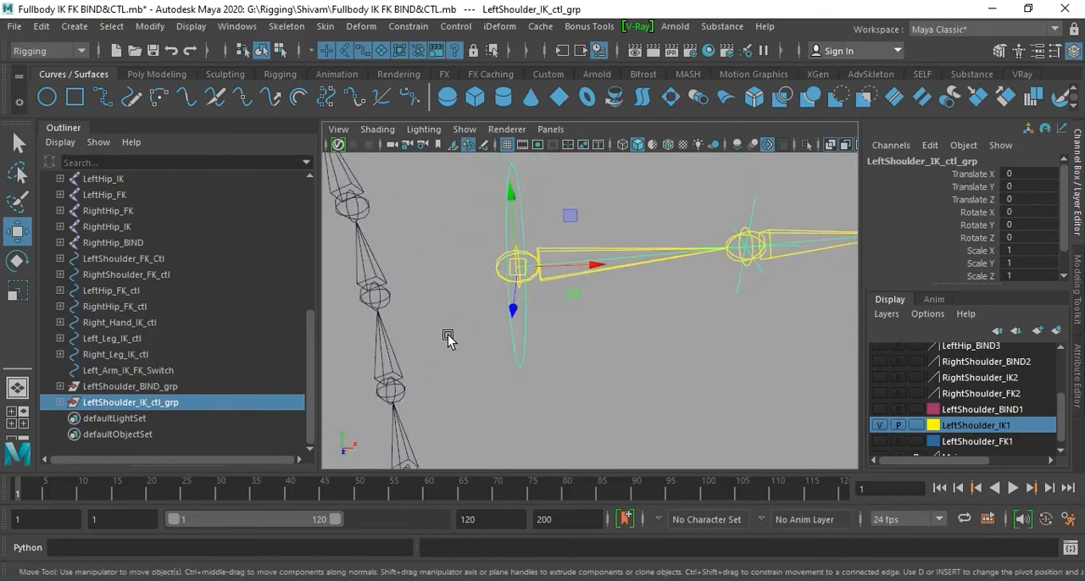
- Hide the LeftShoulder_IK1 layer, and show and select the LeftShoulder_FK1 layer
click(881, 425)
click(749, 404)
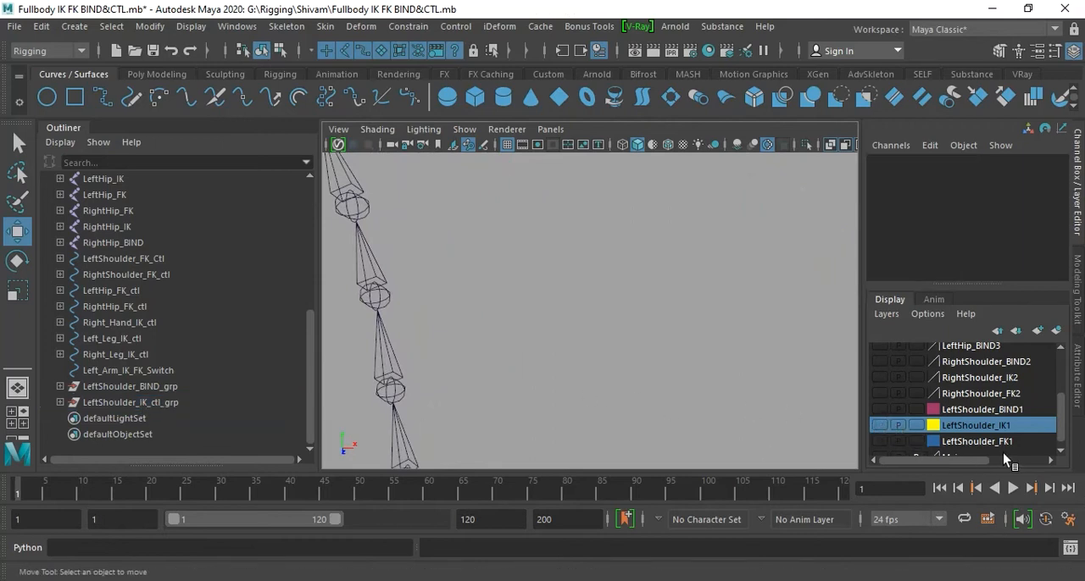
scroll(974, 419, down, 1)
click(882, 432)
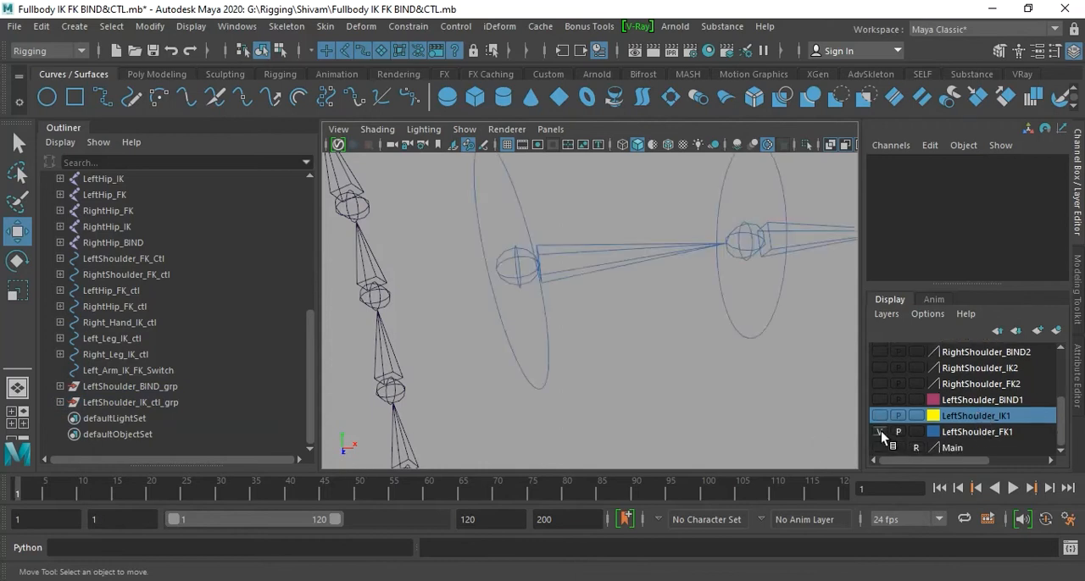
click(980, 433)
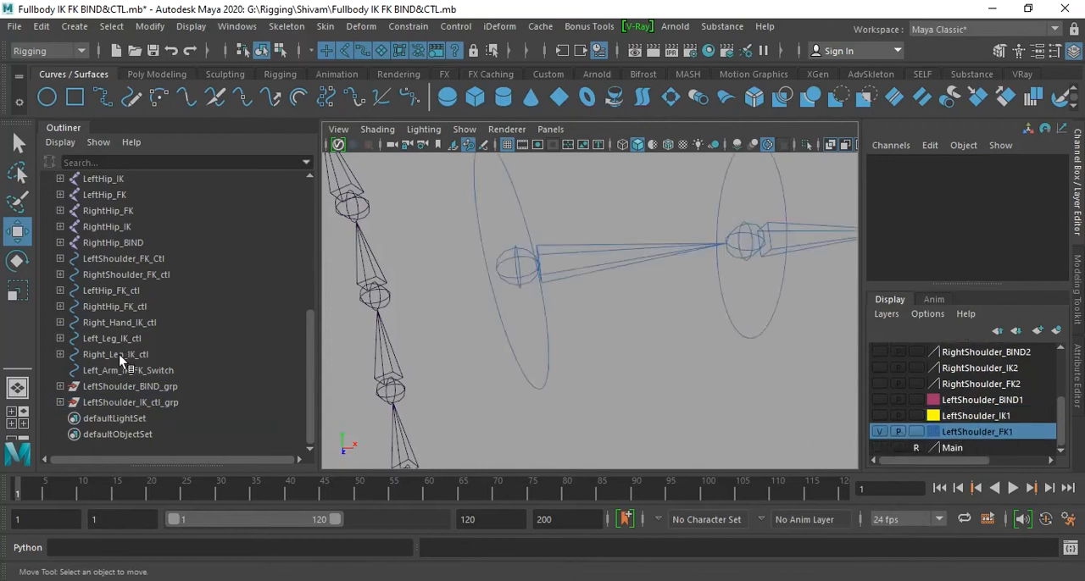
- Copy the name of the LeftShoulder_FK_Ctl control curve and reselect that control
click(545, 317)
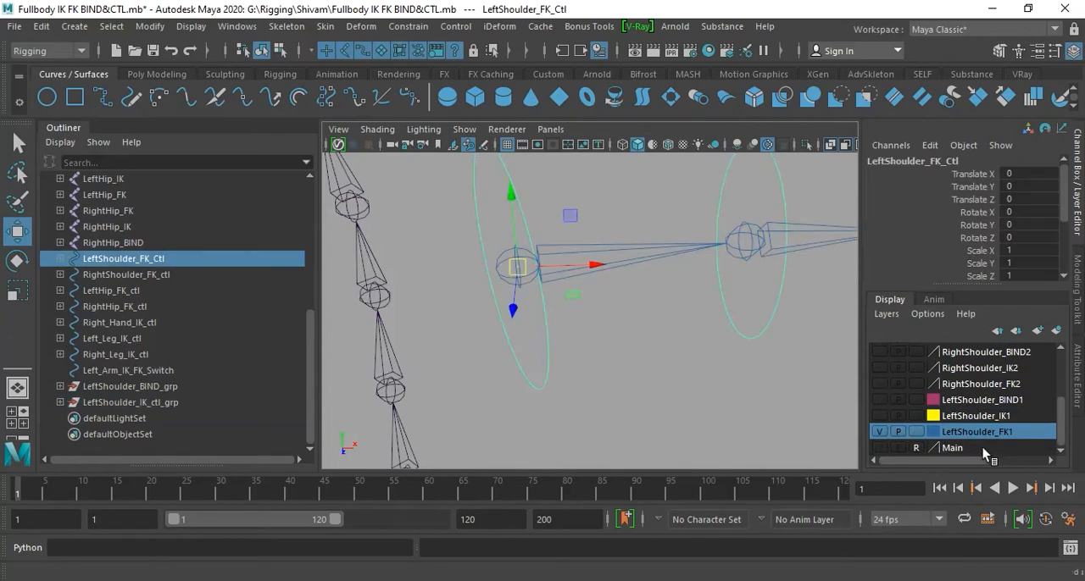
alt+middle_drag(622, 336, 627, 380)
alt+right_drag(628, 379, 583, 366)
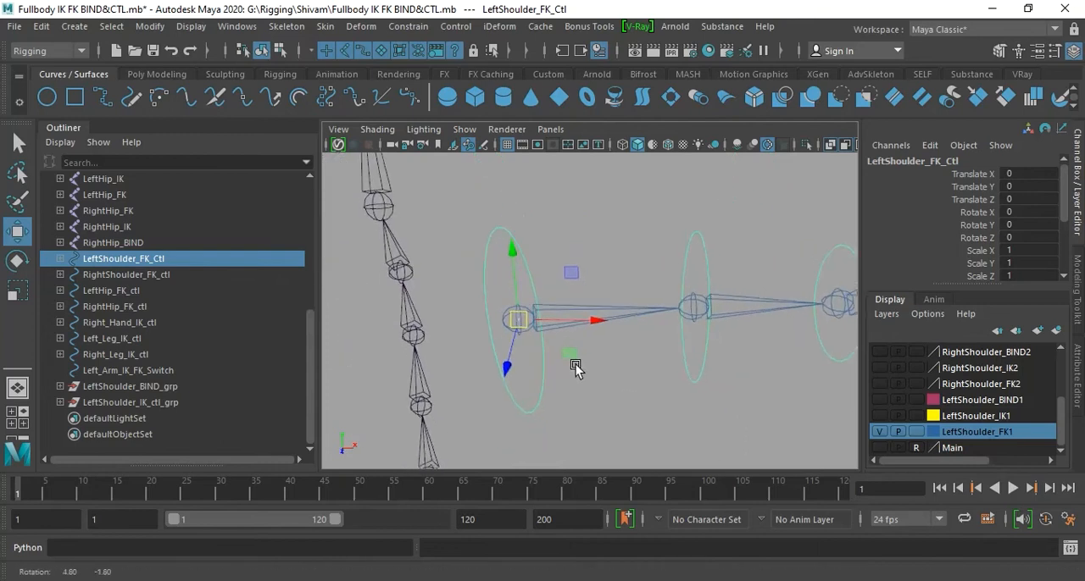
alt+middle_drag(583, 366, 572, 359)
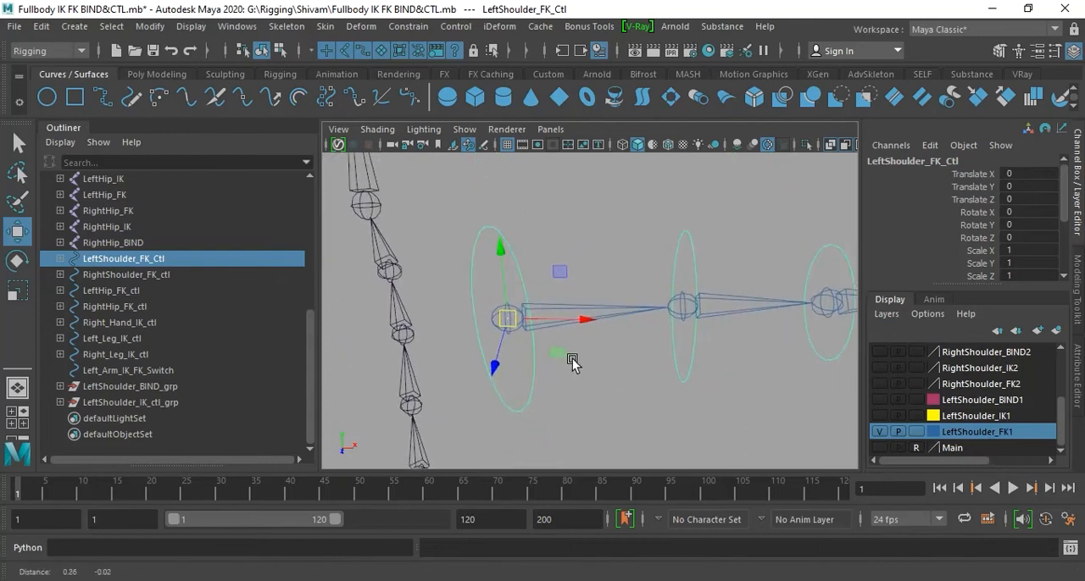
double_click(162, 259)
key(ctrl+c)
click(586, 424)
click(166, 259)
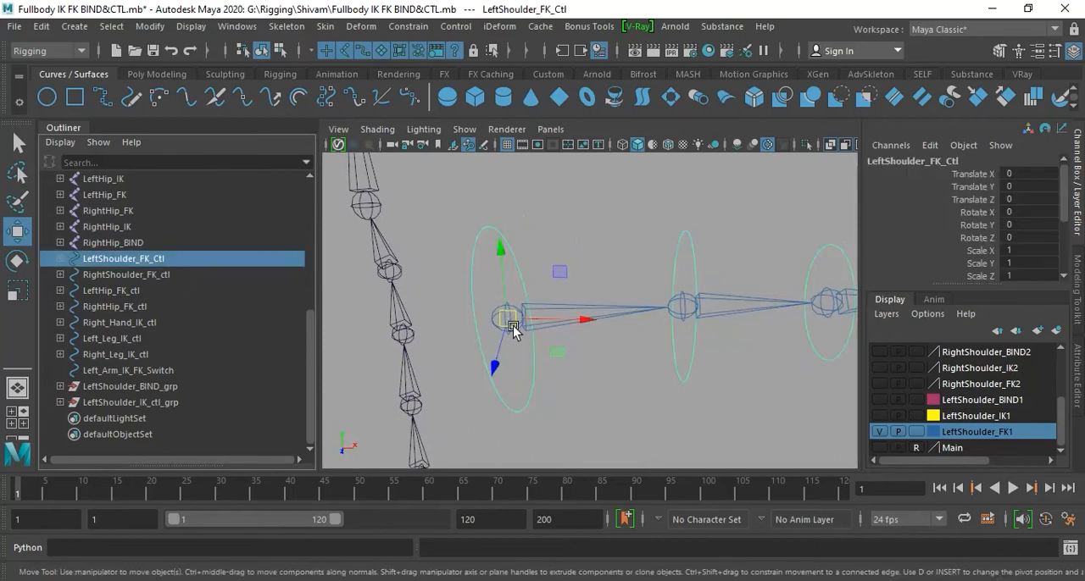
- Group LeftShoulder_FK_Ctl and name the group LeftShoulder_FK_Ctl_grp, reusing the copied control name
key(ctrl+g)
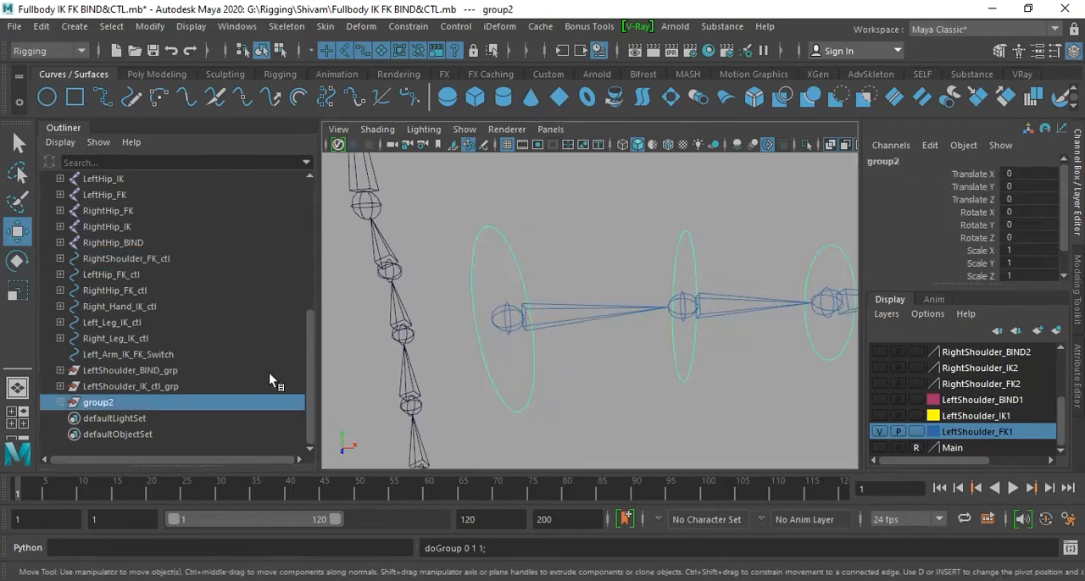
double_click(112, 404)
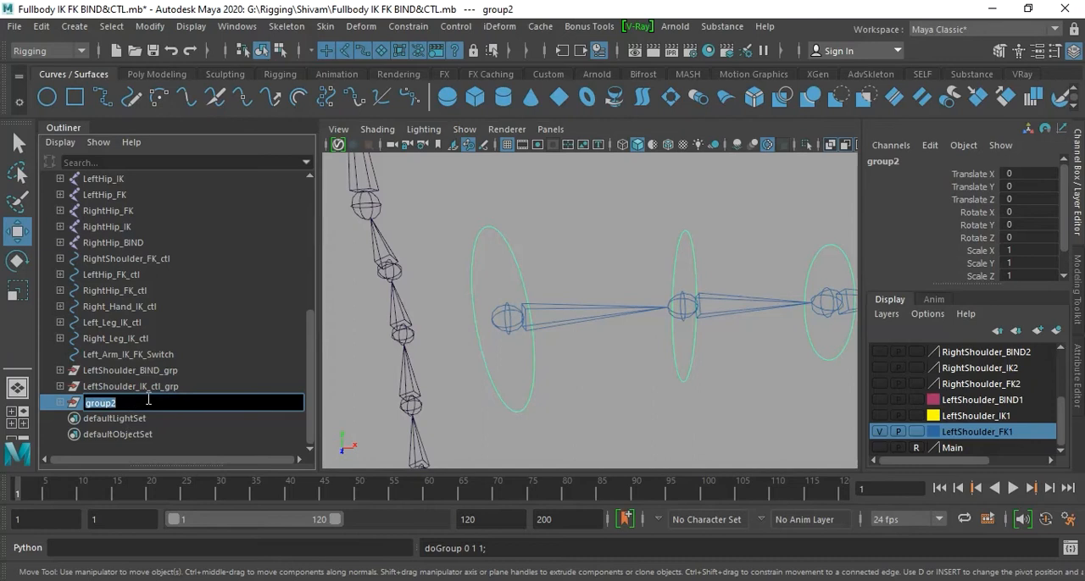
key(ctrl+v)
text(grp)
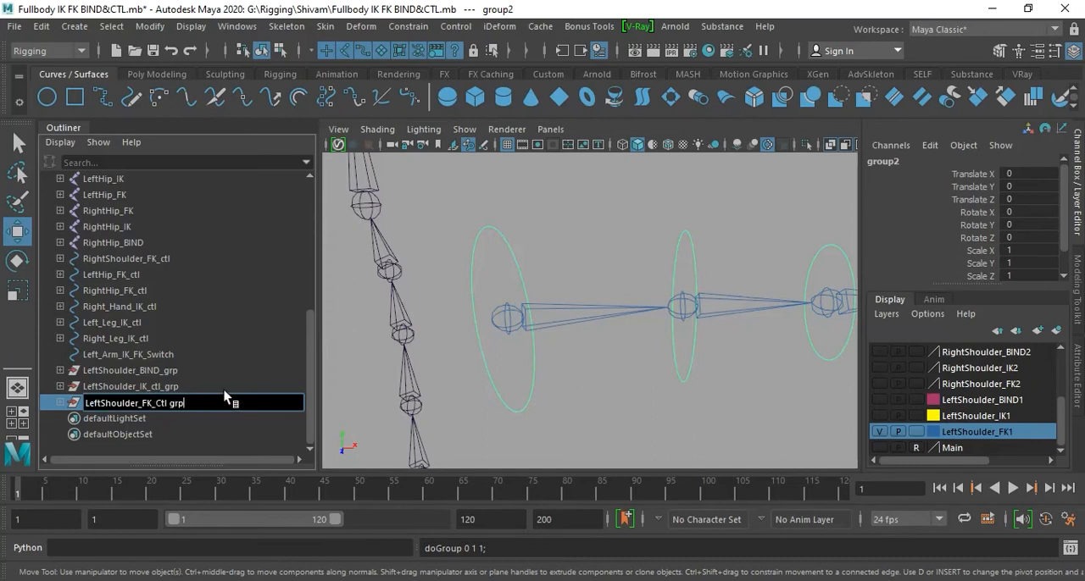
key(Return)
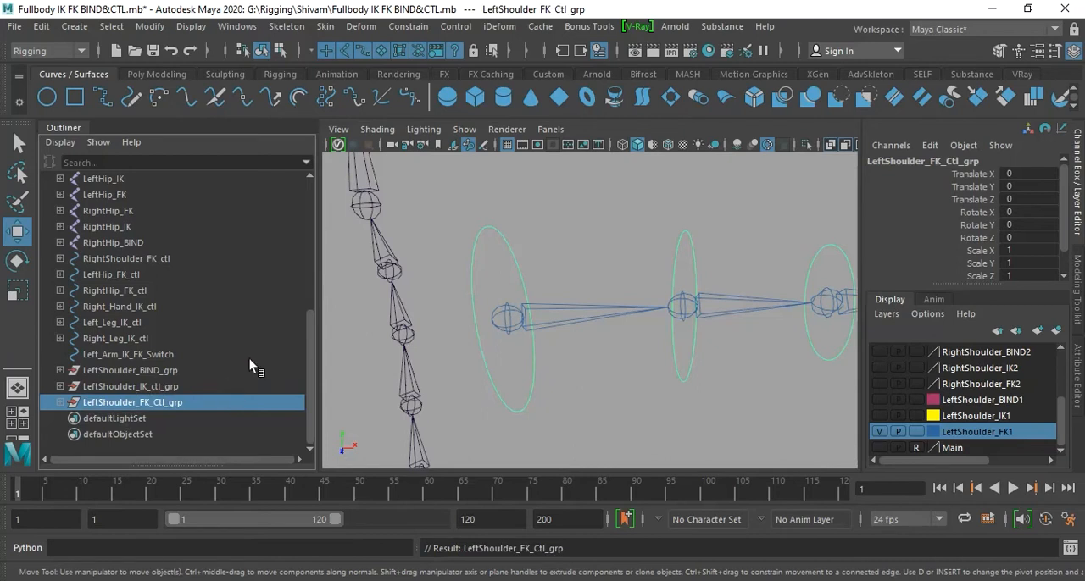
- Move the pivot of LeftShoulder_FK_Ctl_grp from the origin to the left shoulder joint and save the scene
alt+right_drag(668, 391, 551, 377)
alt+middle_drag(551, 377, 529, 356)
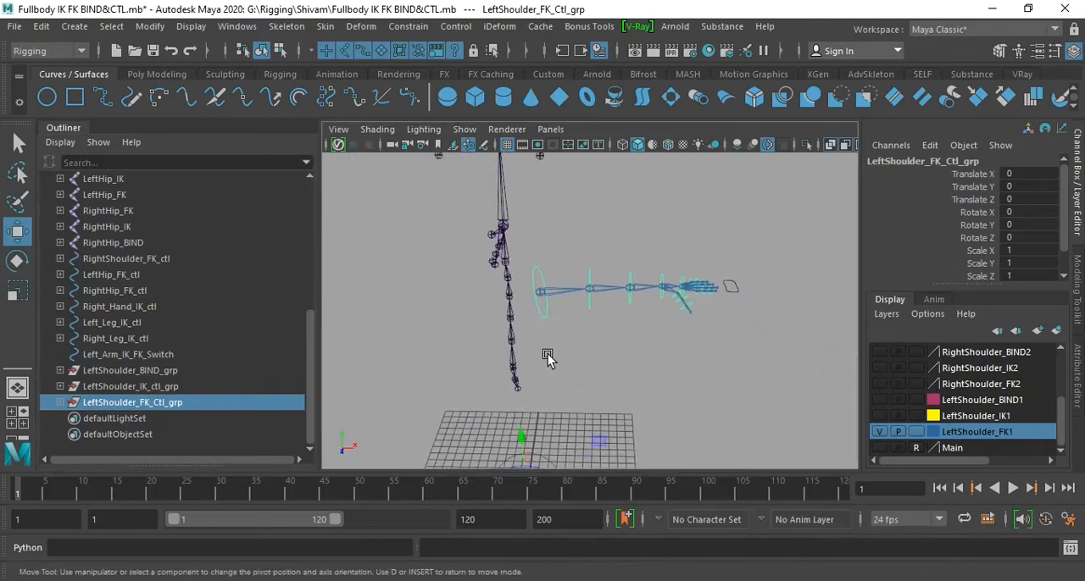
key(a)
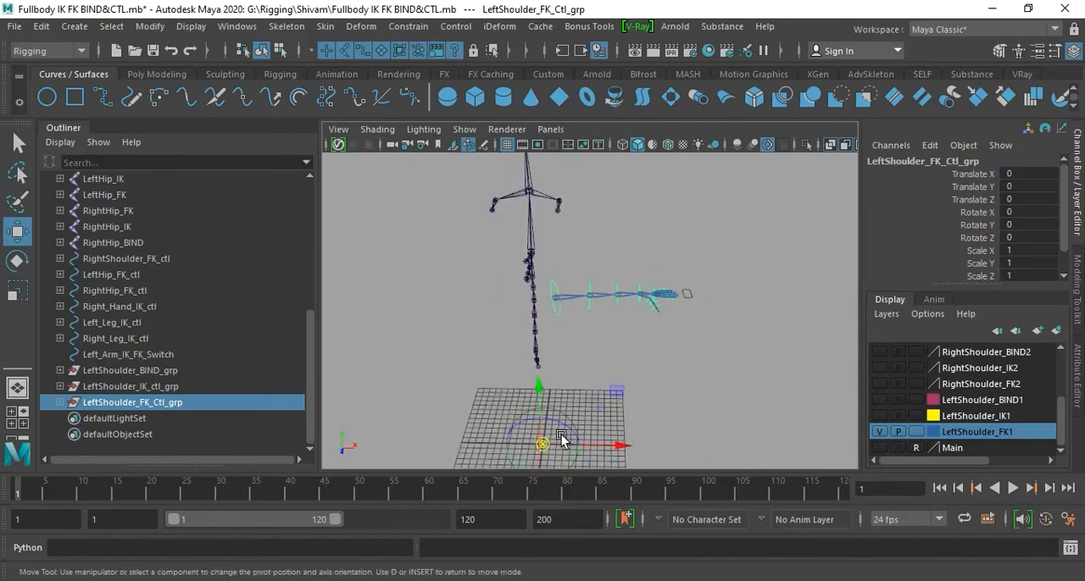
drag(546, 446, 555, 298)
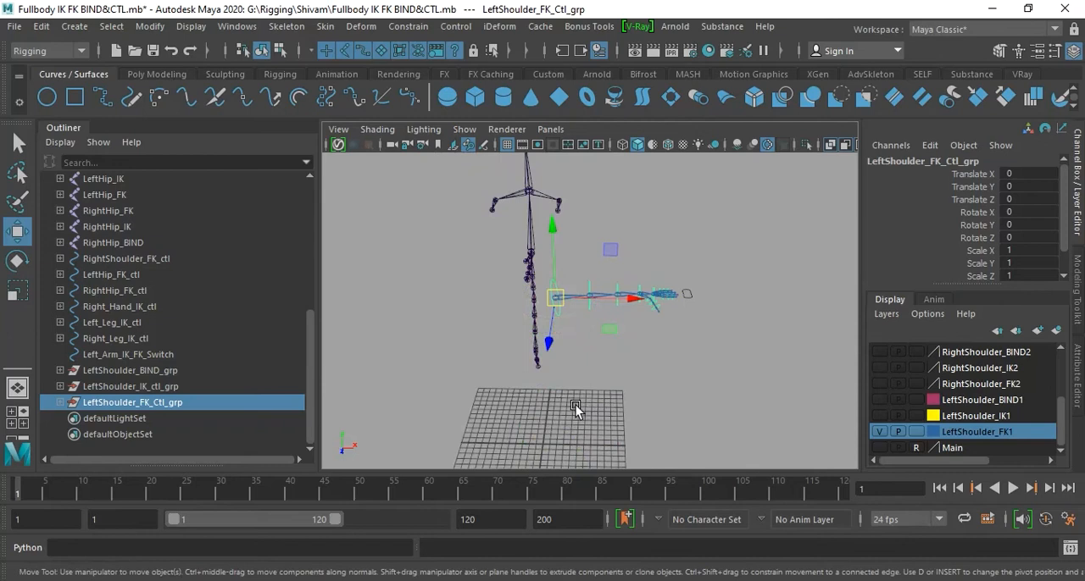
scroll(576, 407, up, 10)
alt+drag(691, 388, 444, 364)
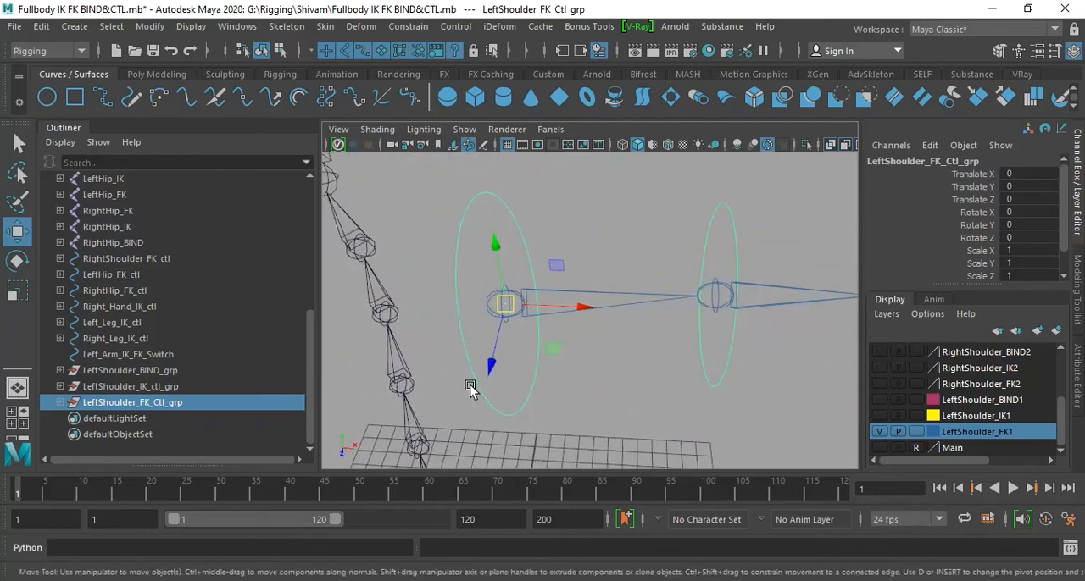
alt+drag(491, 375, 612, 404)
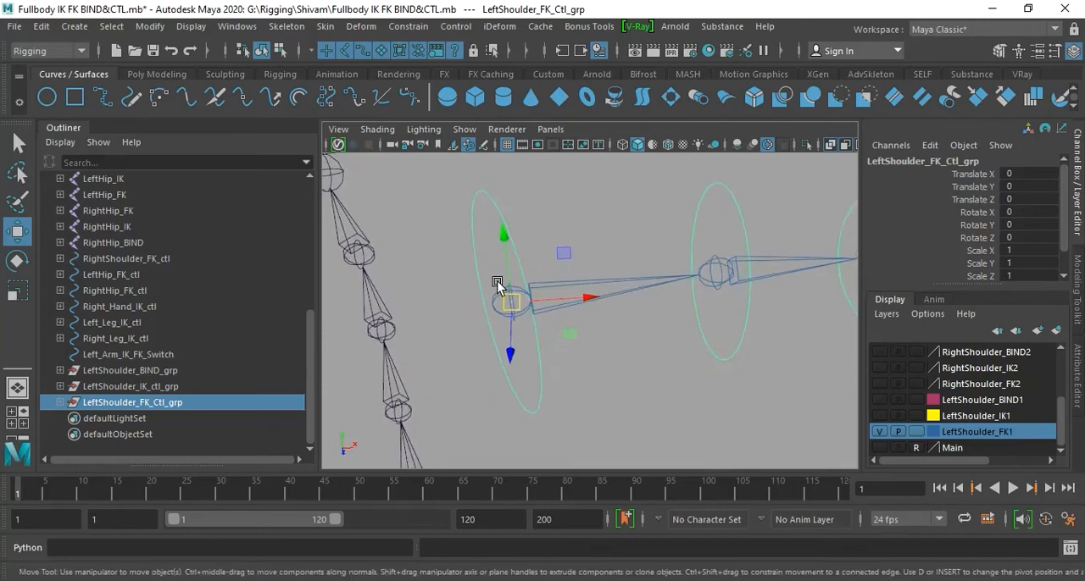
alt+drag(525, 304, 585, 347)
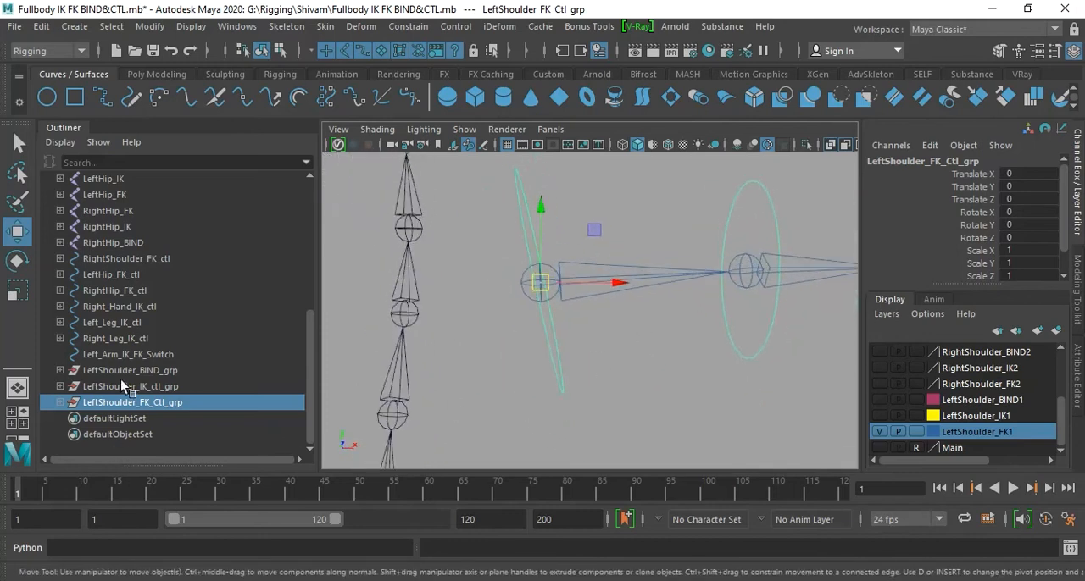
click(649, 401)
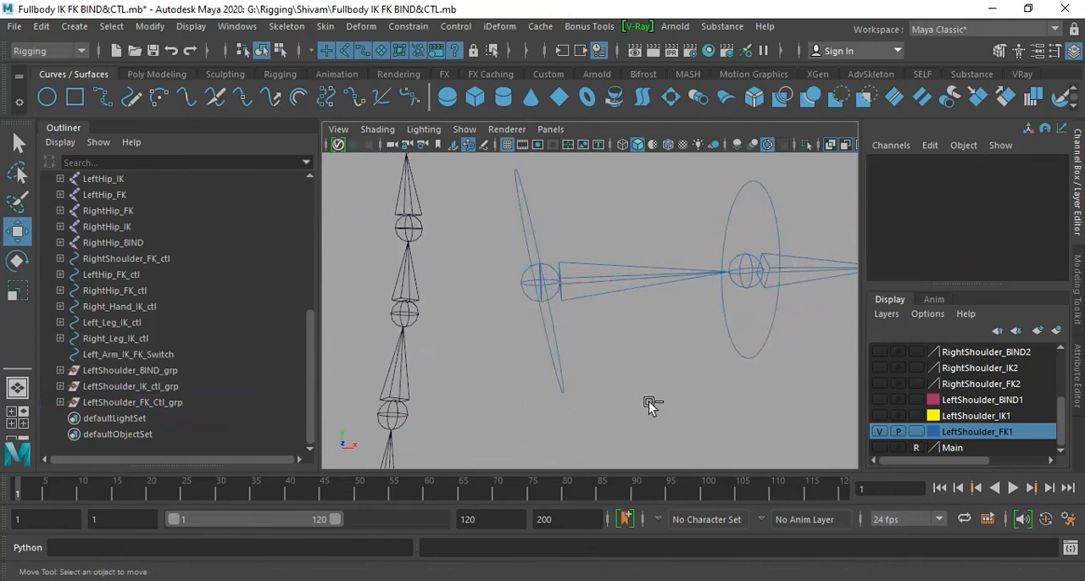
key(ctrl+s)
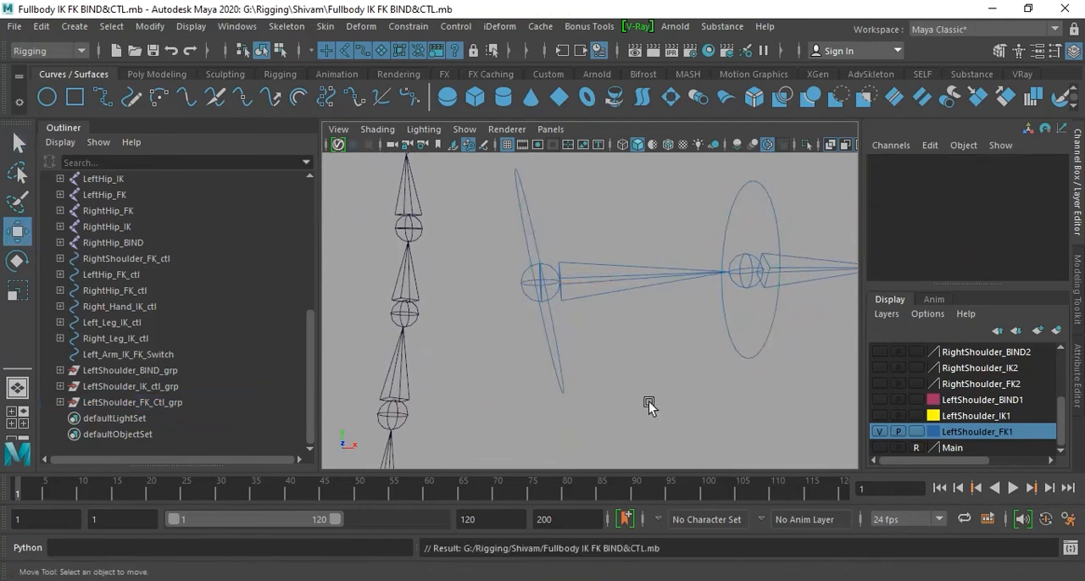
- Leave only LeftShoulder_BIND1 visible among the left shoulder layers and save the scene
alt+drag(670, 371, 658, 350)
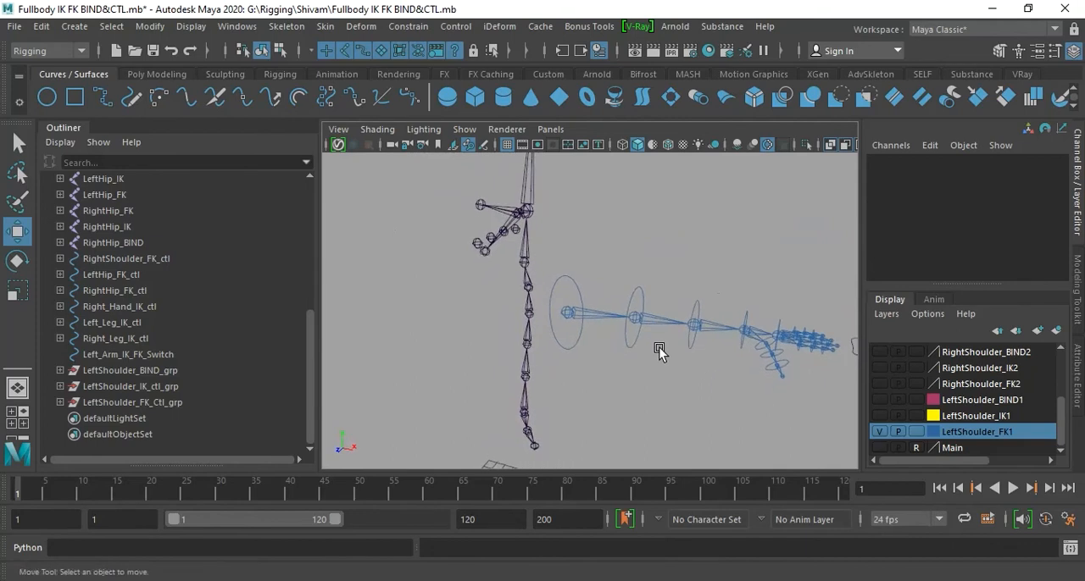
click(880, 432)
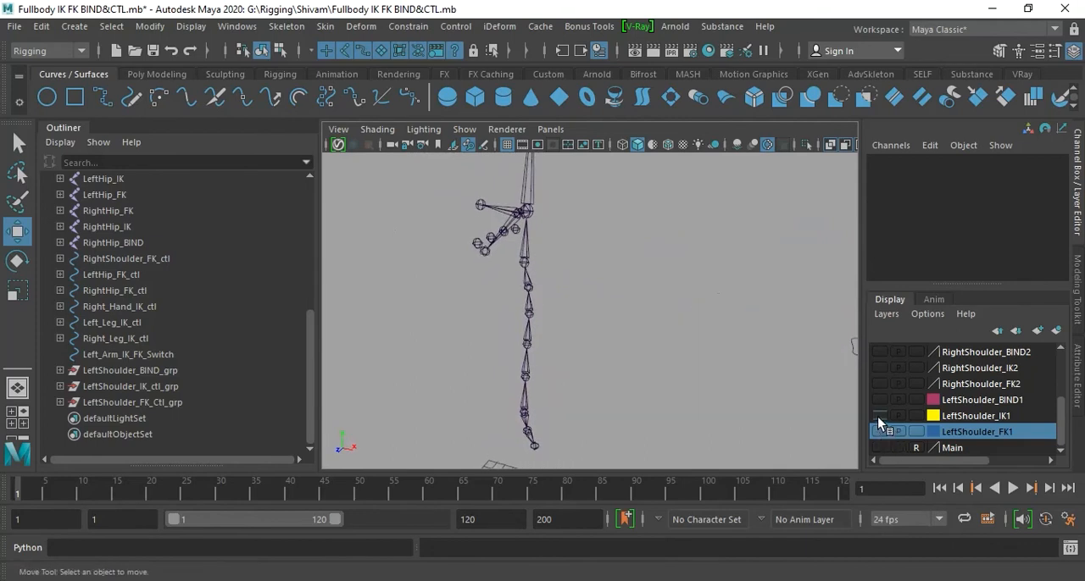
click(879, 415)
click(880, 416)
click(880, 399)
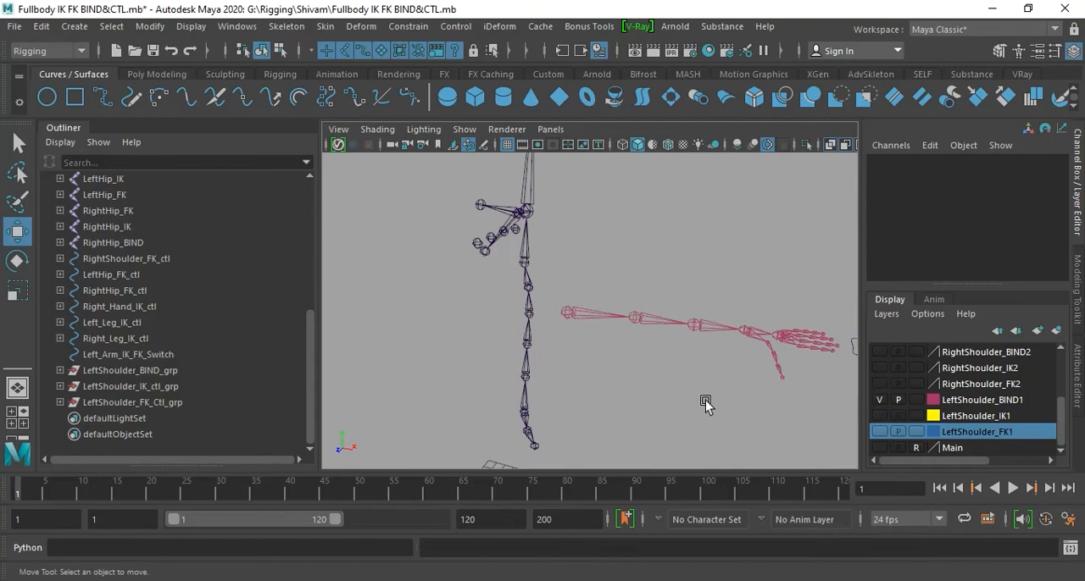
key(ctrl+s)
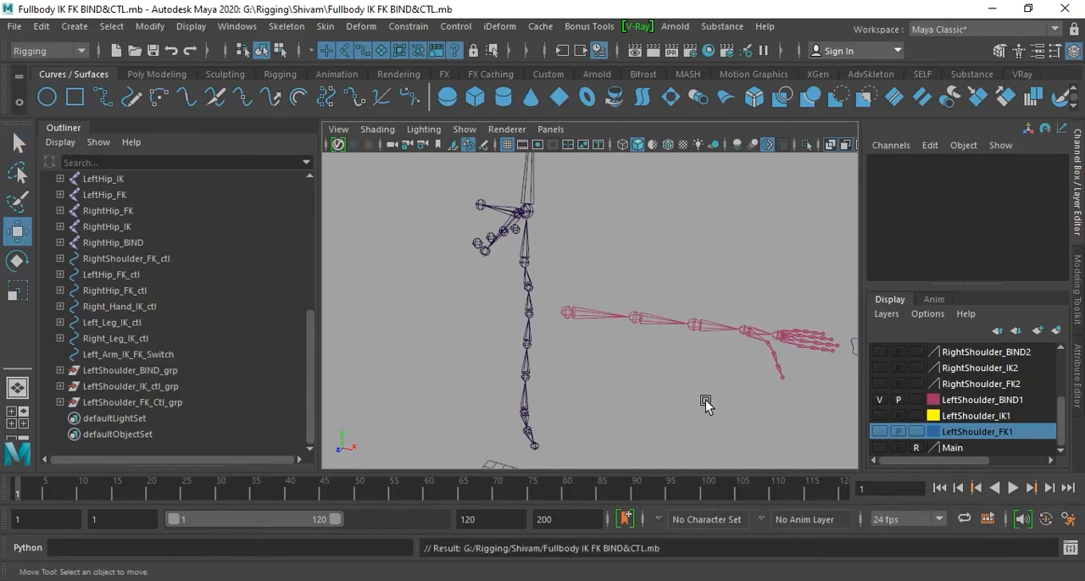
- Save the scene as a new file named Fullbody IK FK BIND&CTL_A.mb in the same folder
click(14, 26)
click(52, 106)
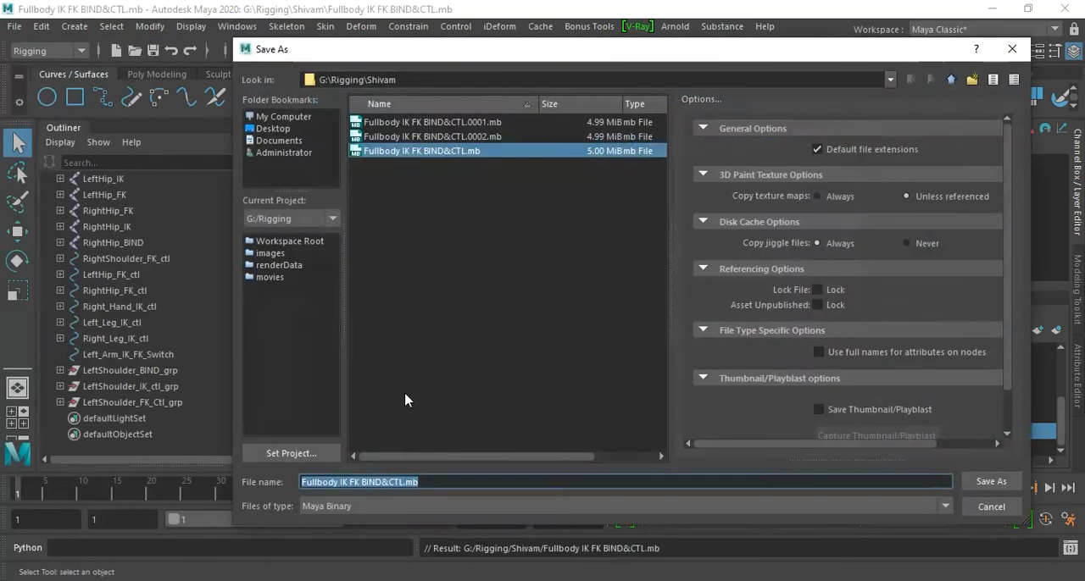
click(529, 481)
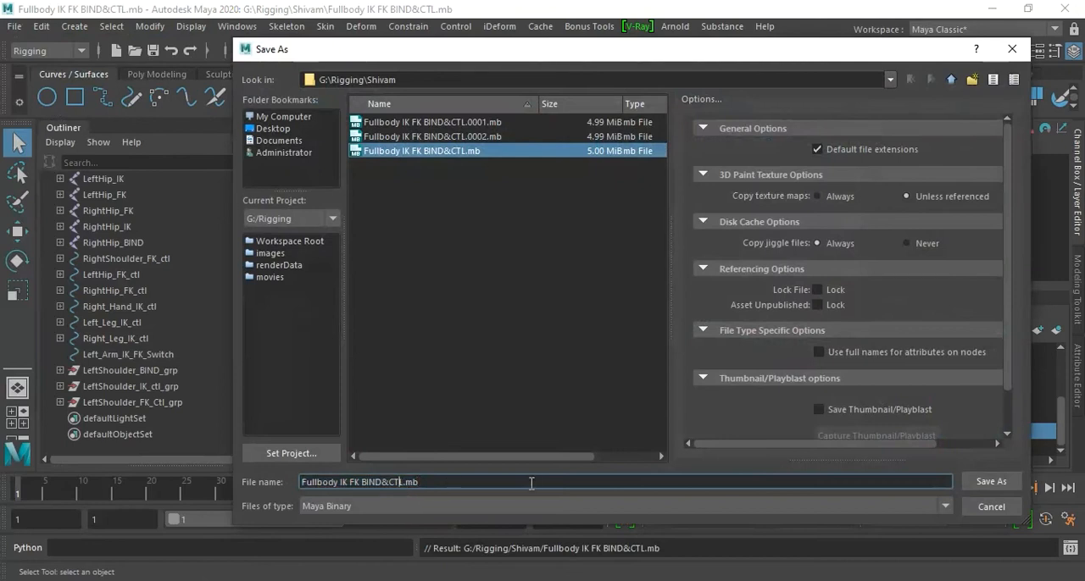
text(_)
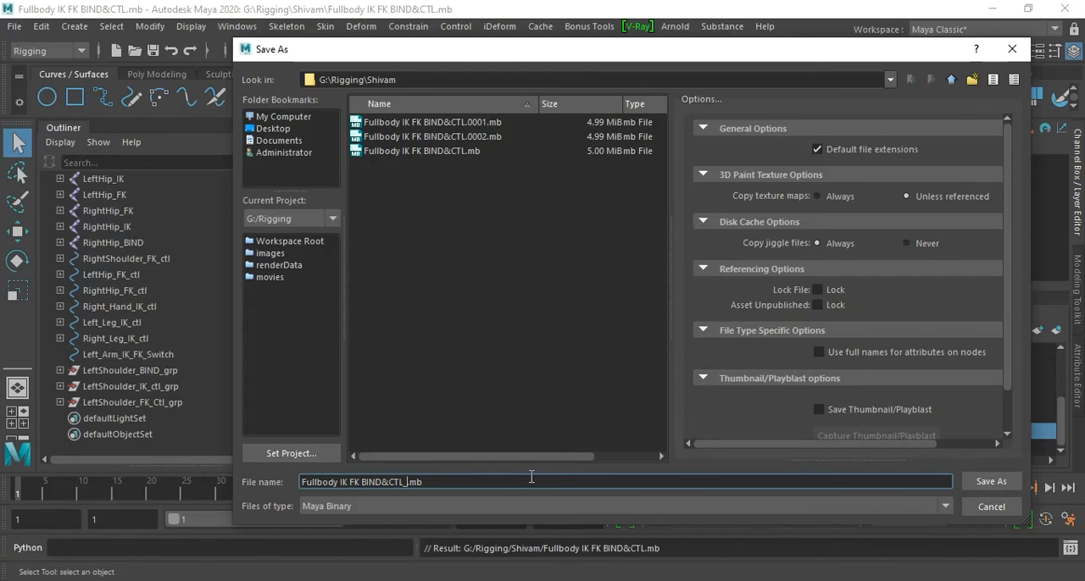
text(A)
key(Return)
key(w)
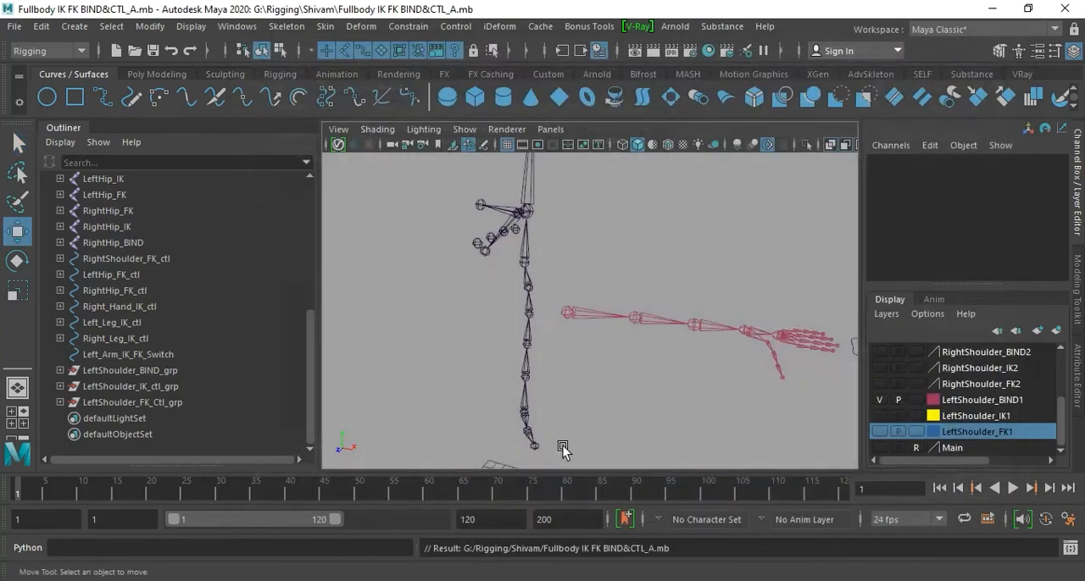
- Make the LeftShoulder_FK1, LeftShoulder_BIND1 and LeftShoulder_IK1 layers visible together
click(879, 399)
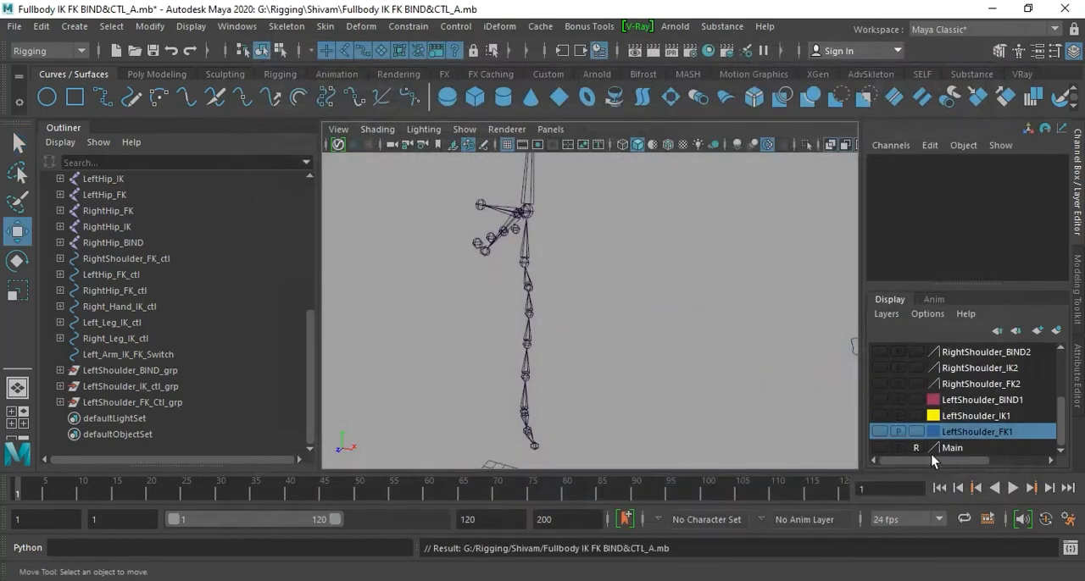
click(878, 432)
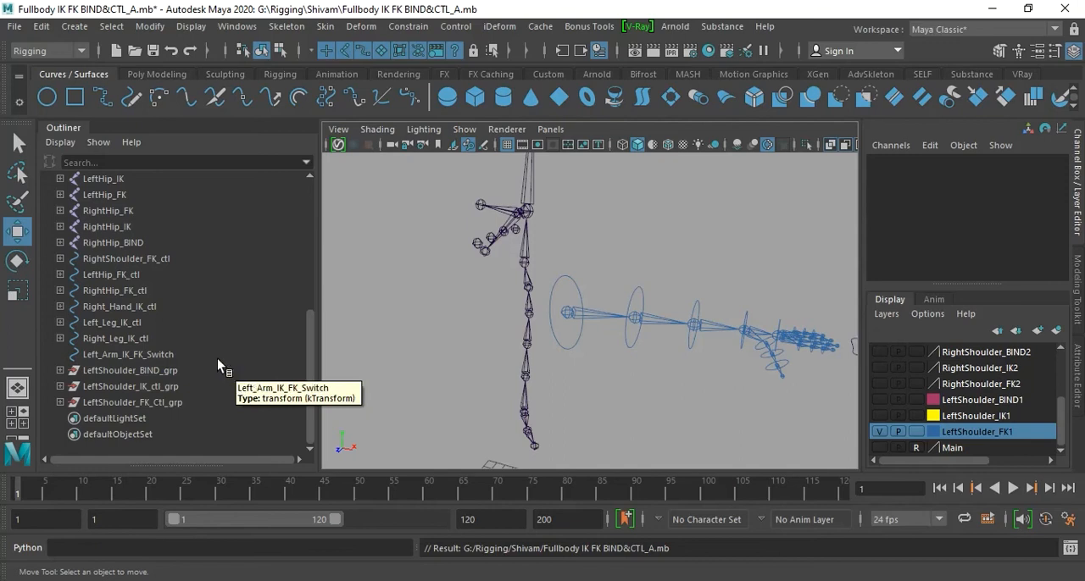
click(127, 370)
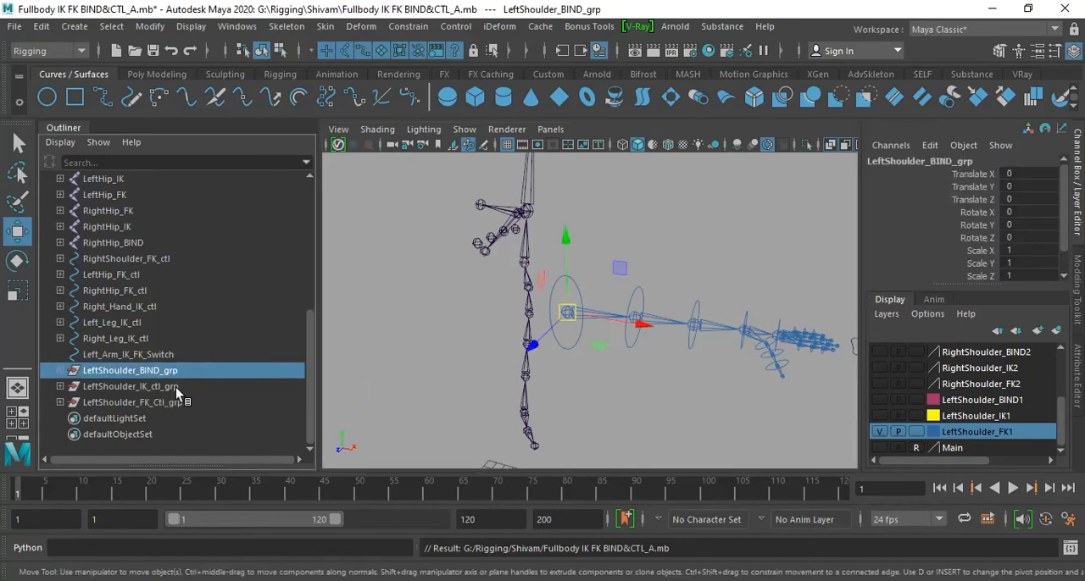
ctrl+click(176, 388)
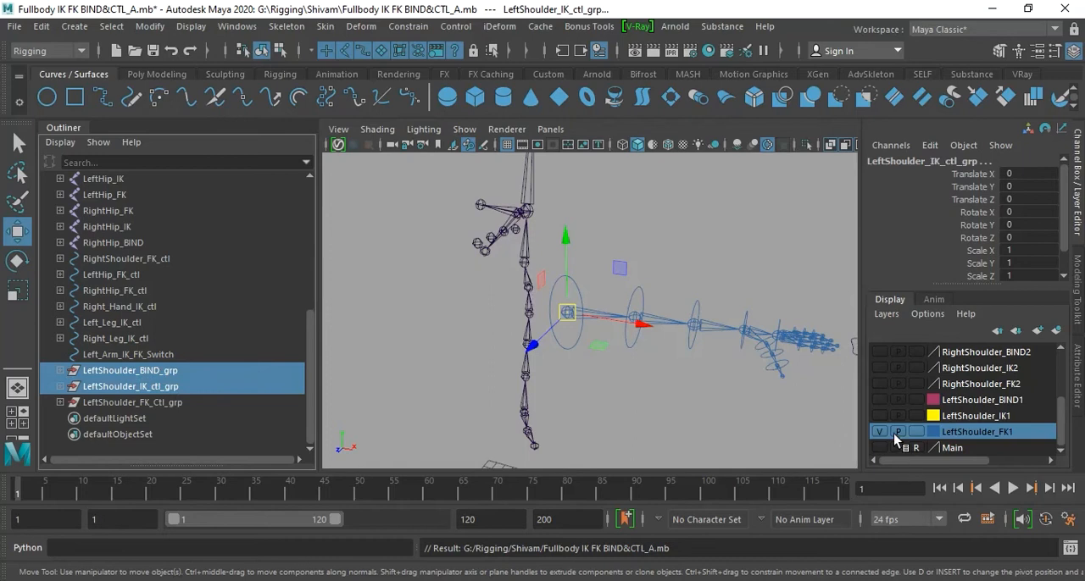
click(879, 400)
click(879, 415)
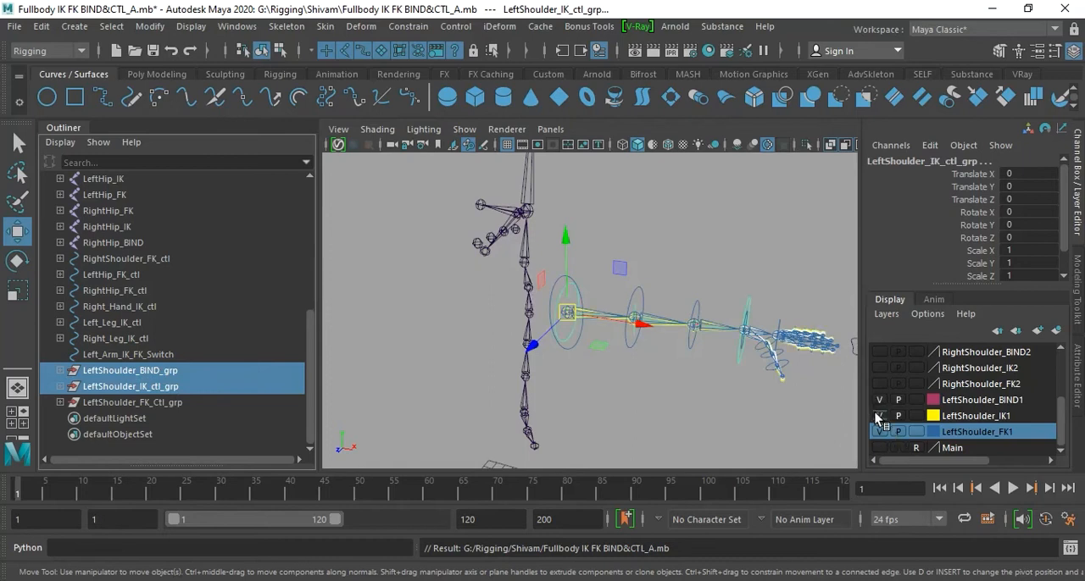
- Parent-constrain LeftShoulder_IK_ctl_grp to LeftShoulder_BIND_grp with Maintain offset on and all translate and rotate axes
click(185, 376)
ctrl+click(181, 387)
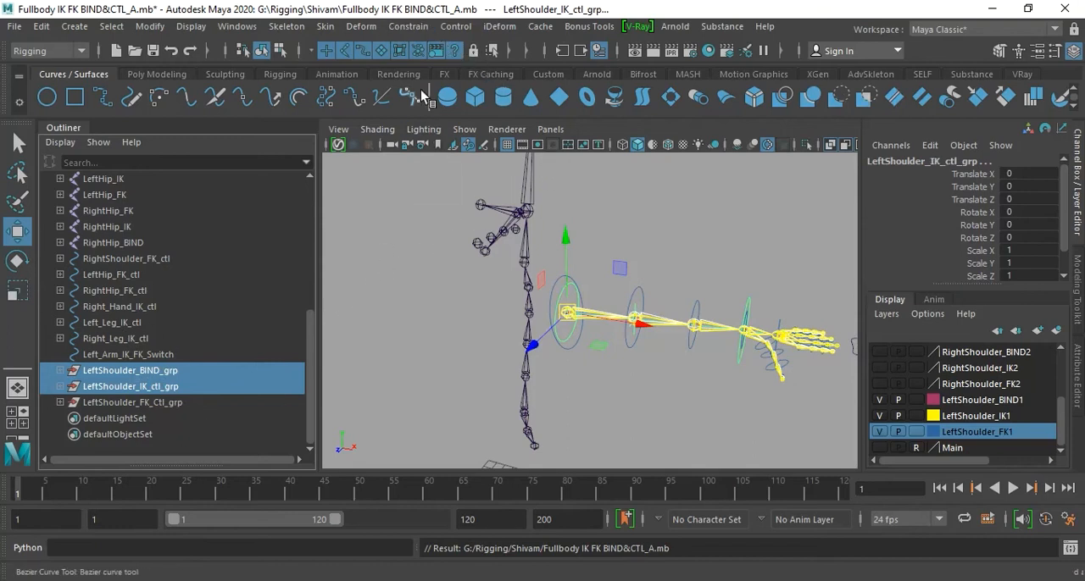
click(401, 27)
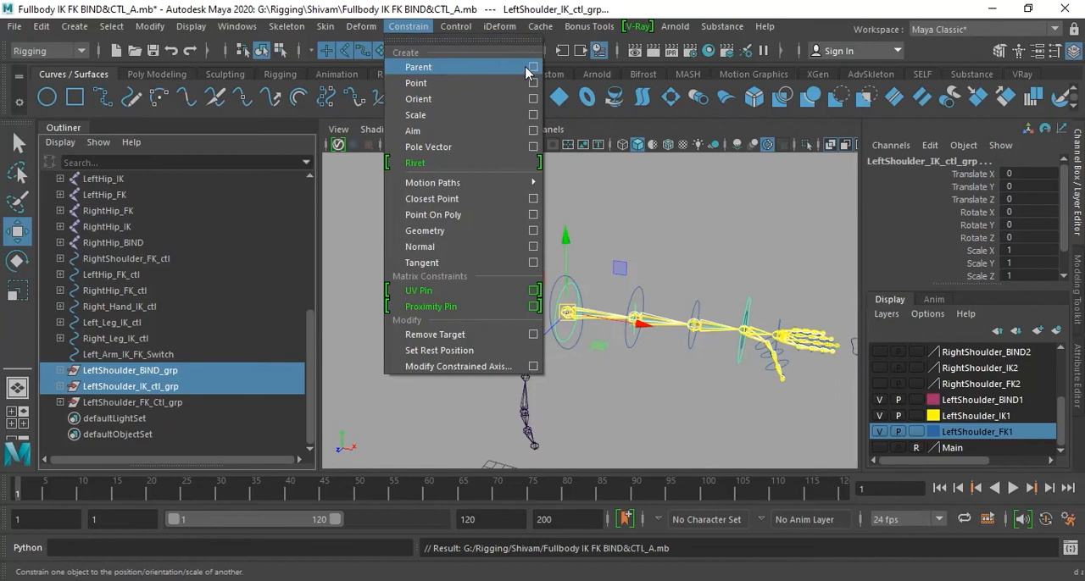
click(528, 66)
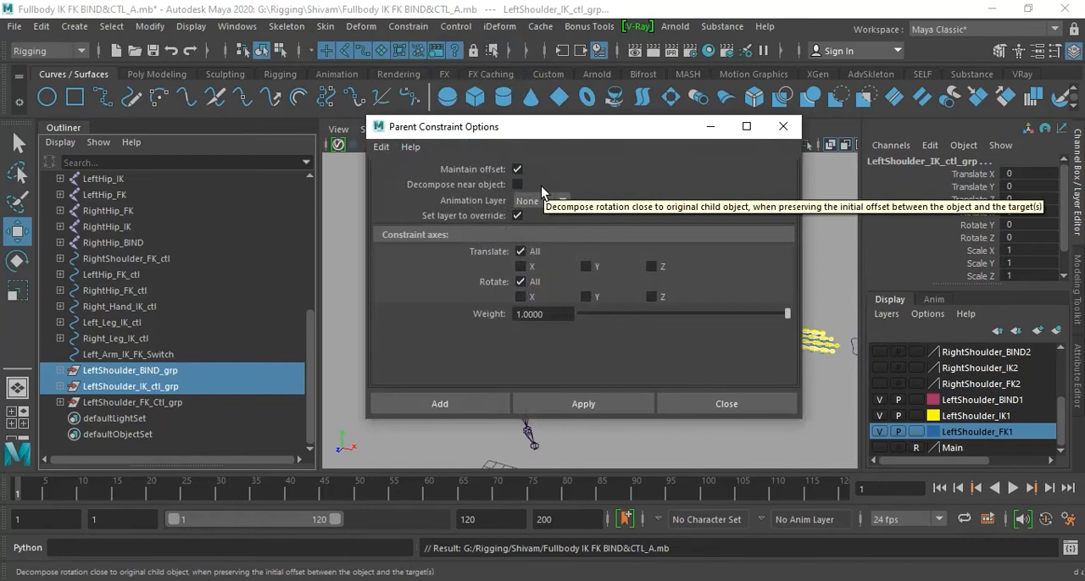
click(458, 403)
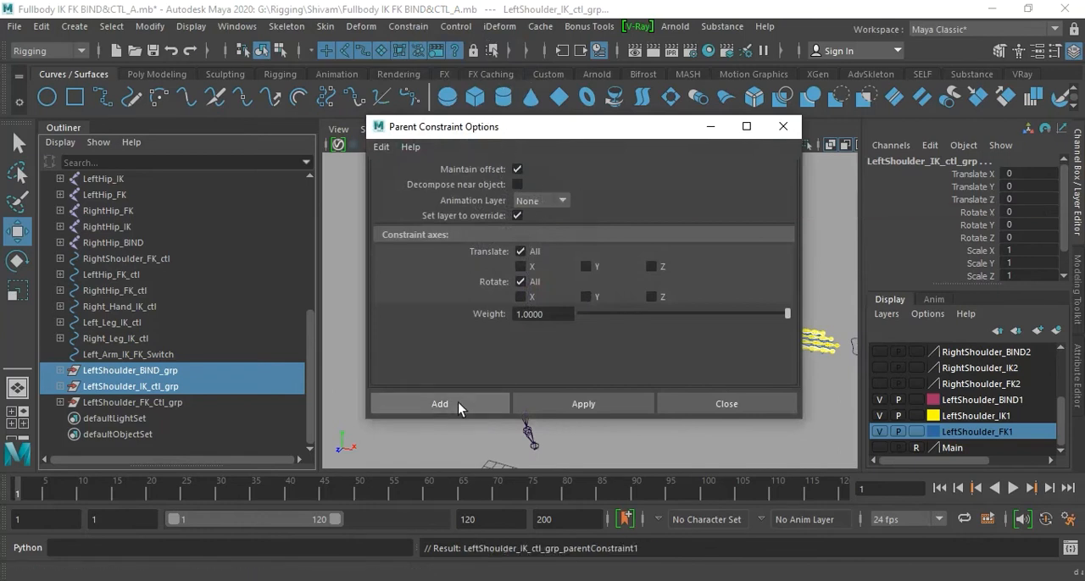
click(172, 391)
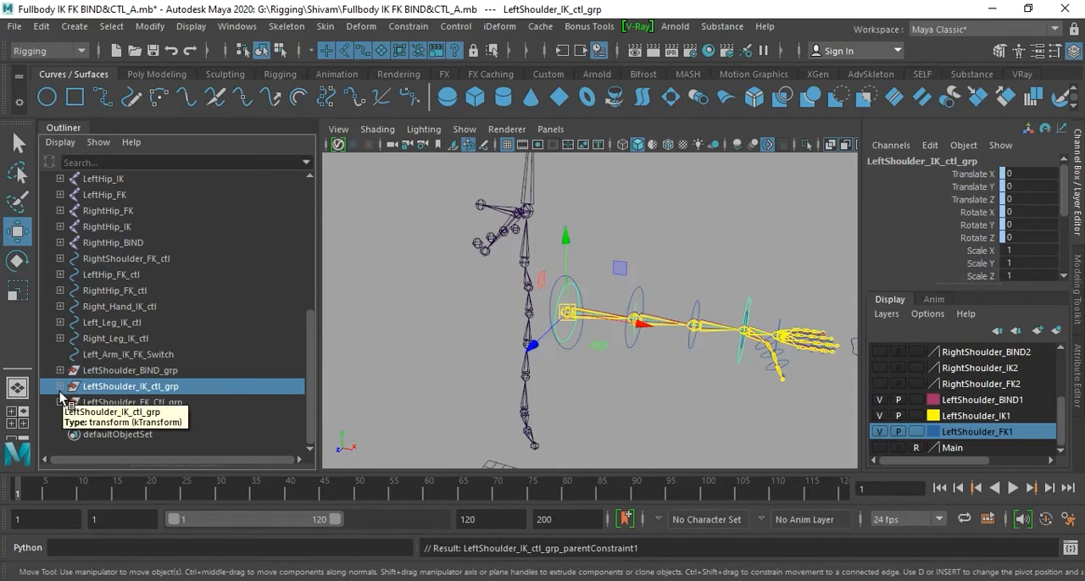
- Parent-constrain LeftShoulder_FK_Ctl_grp to LeftShoulder_BIND_grp with Maintain offset on, and clear the selection
click(167, 370)
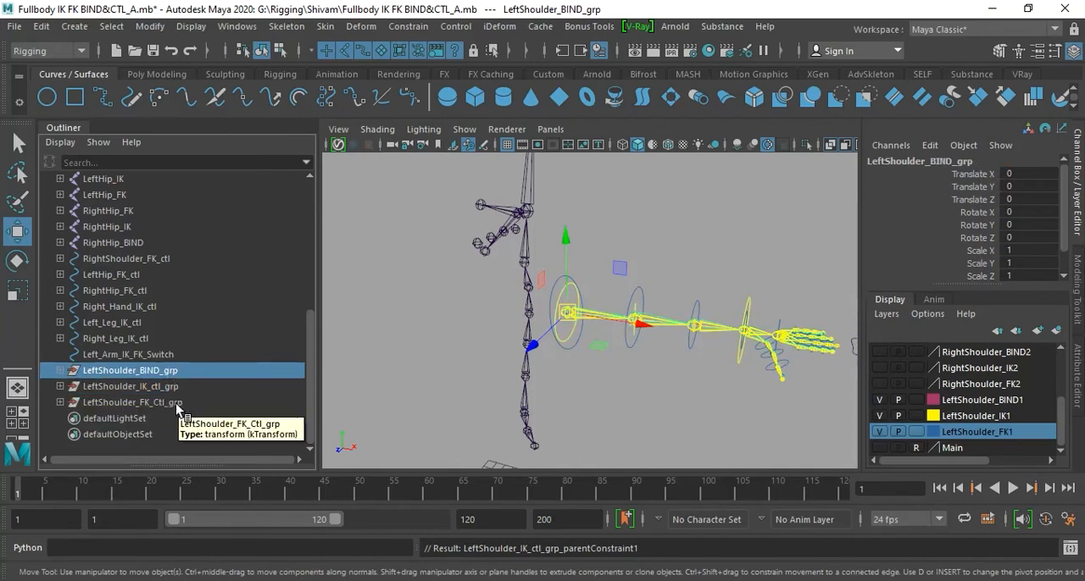
ctrl+click(175, 404)
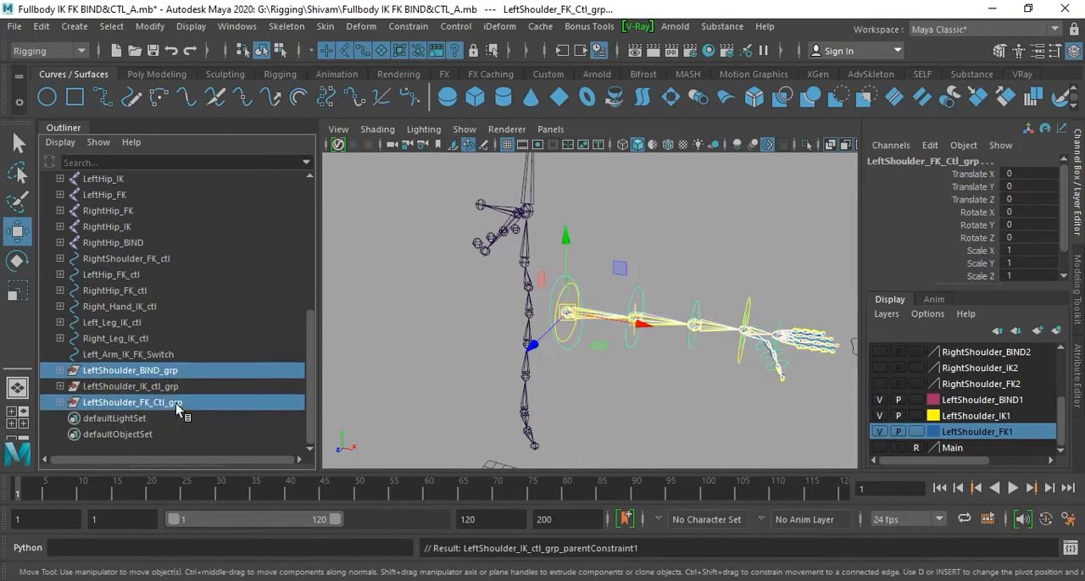
click(409, 26)
click(533, 73)
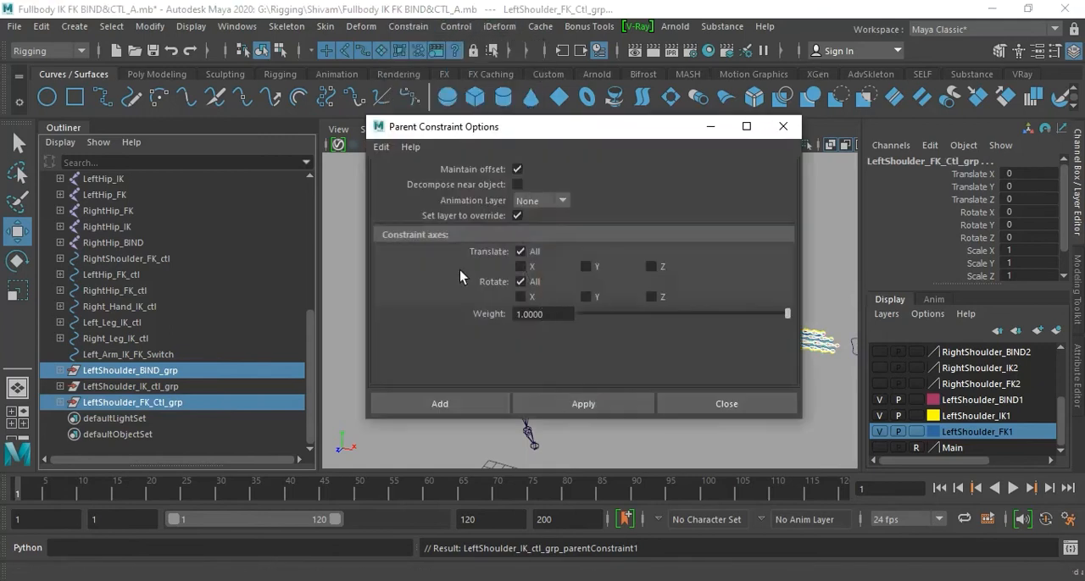
click(459, 408)
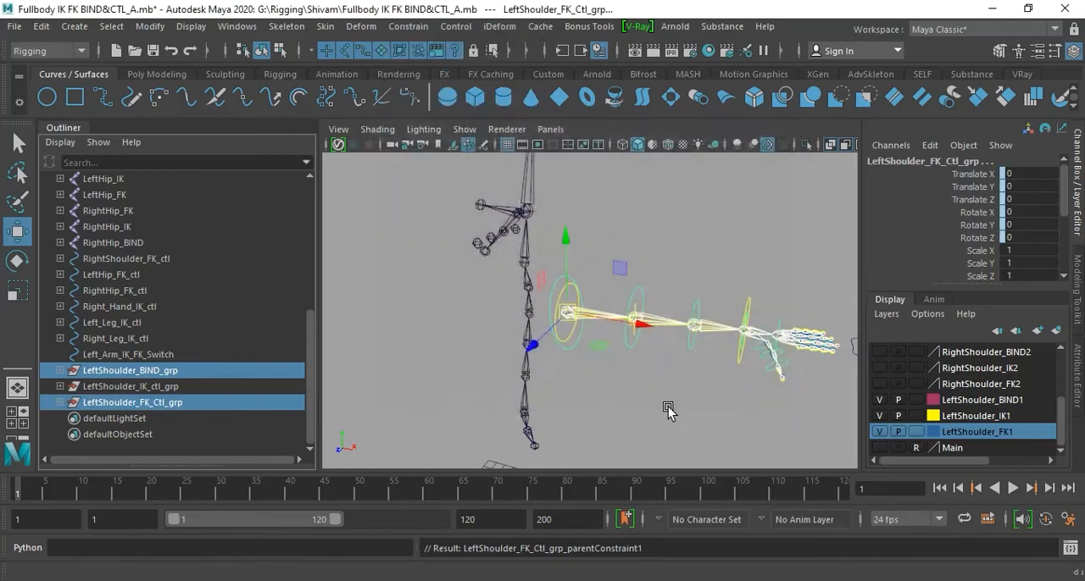
click(668, 411)
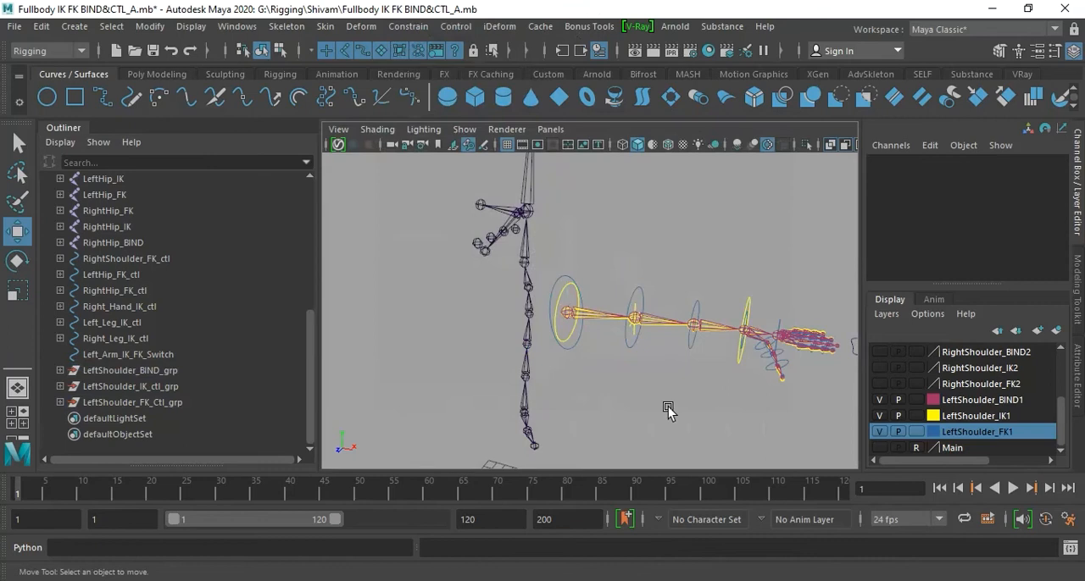
- Hide the LeftShoulder_IK1 and LeftShoulder_FK1 layers and parent the LeftShoulder_BIND joint to the second CenterSpine joint
click(880, 416)
click(879, 431)
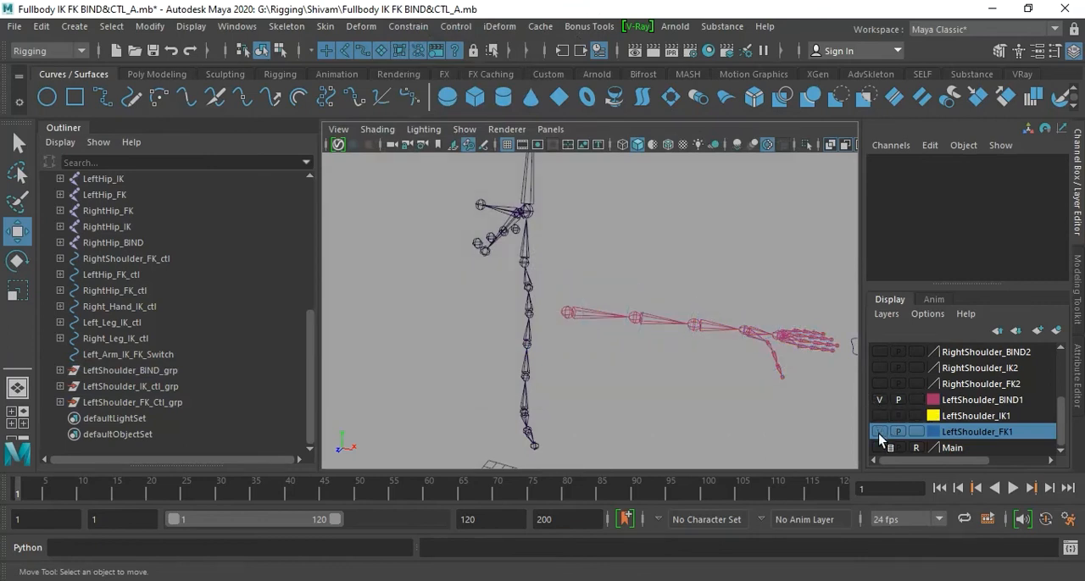
click(590, 311)
alt+right_drag(574, 382, 653, 385)
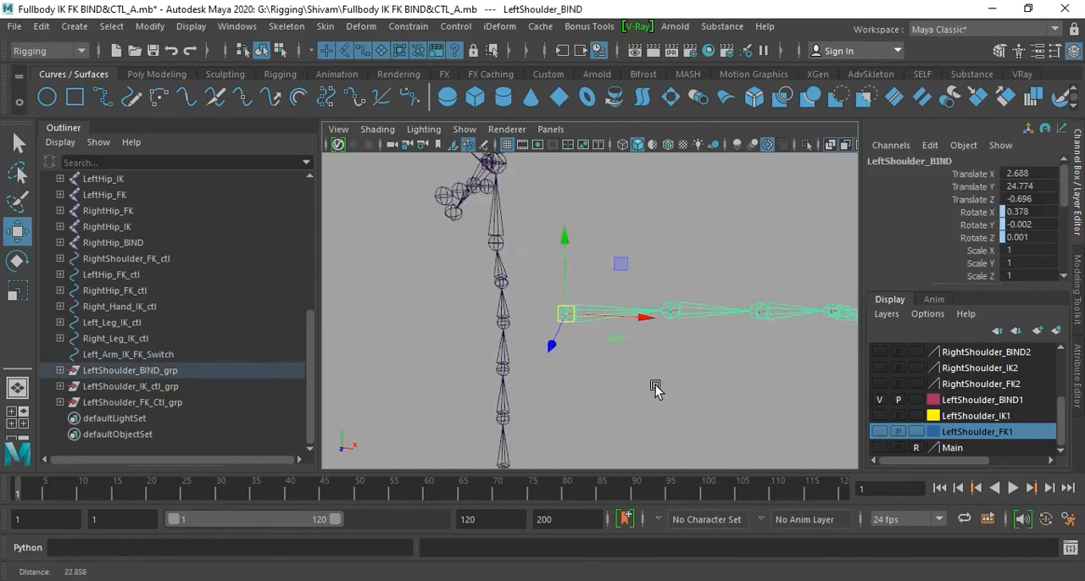
click(507, 376)
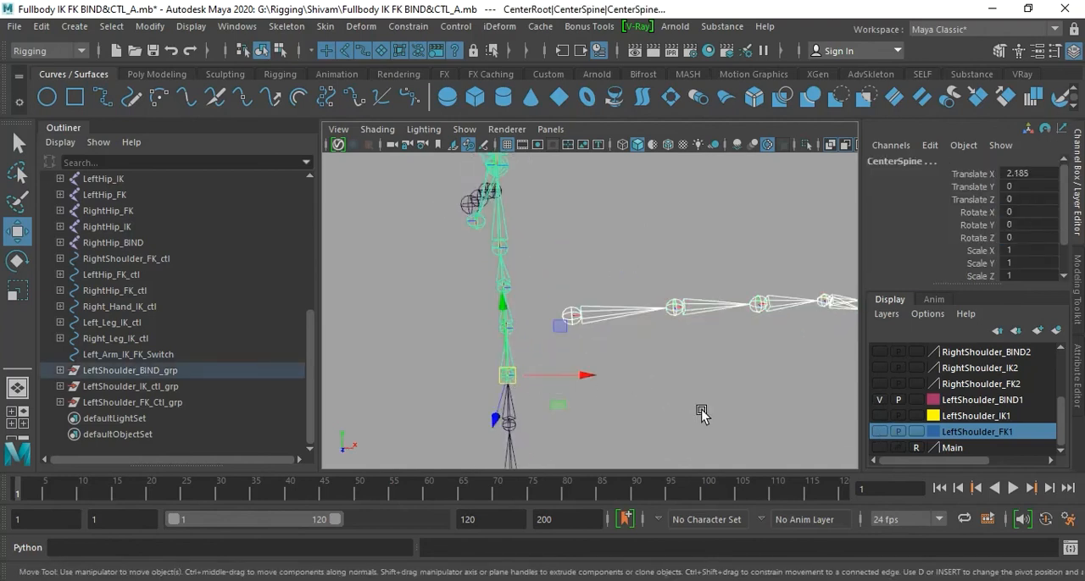
key(ctrl+z)
click(693, 407)
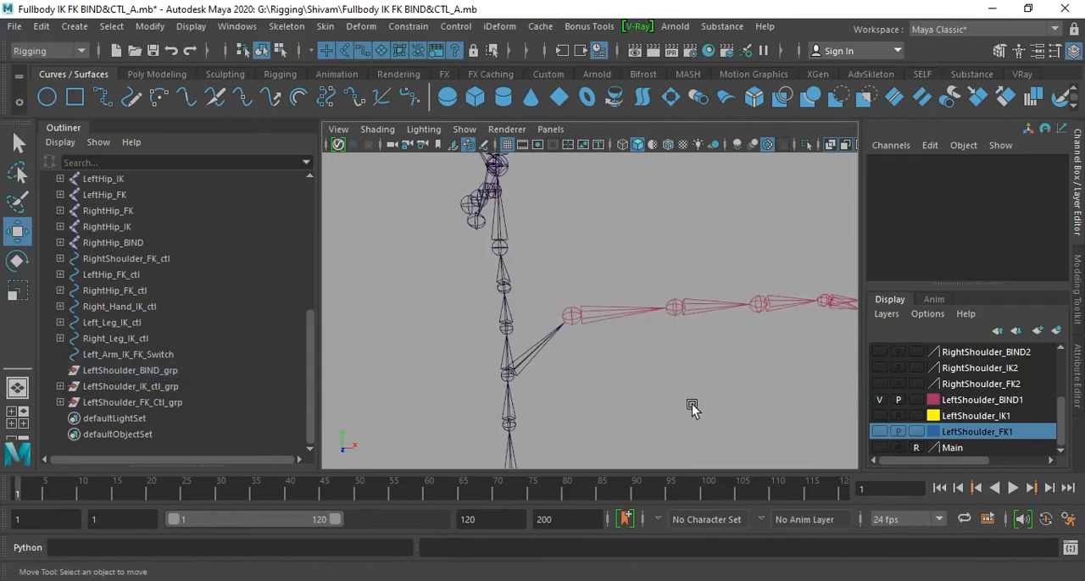
- Show the LeftShoulder_FK1 and LeftShoulder_IK1 layers, test the arm by moving CenterRoot, and undo the move
alt+drag(702, 402, 626, 380)
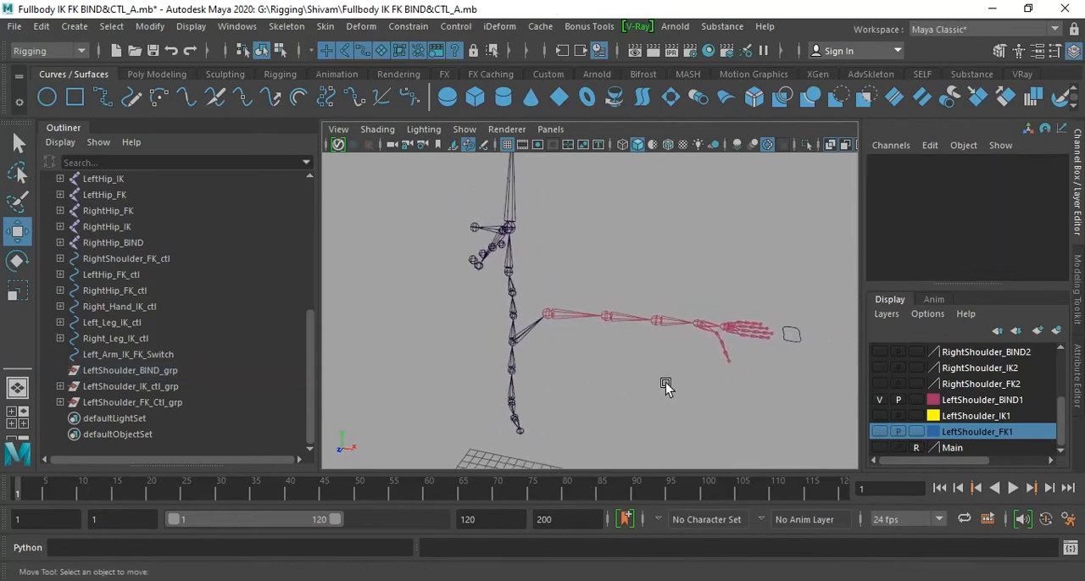
click(879, 432)
click(880, 415)
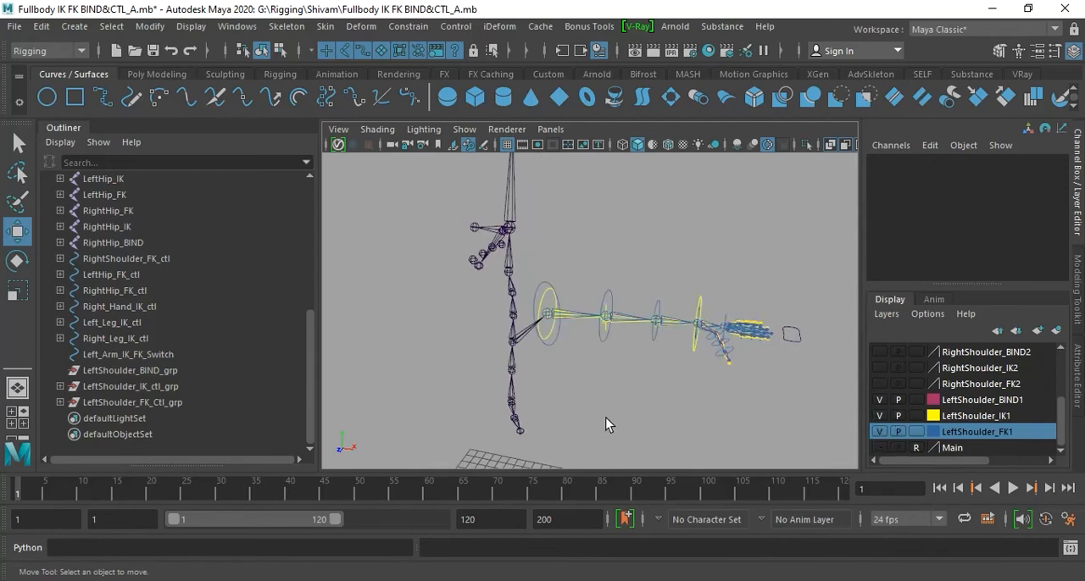
click(514, 388)
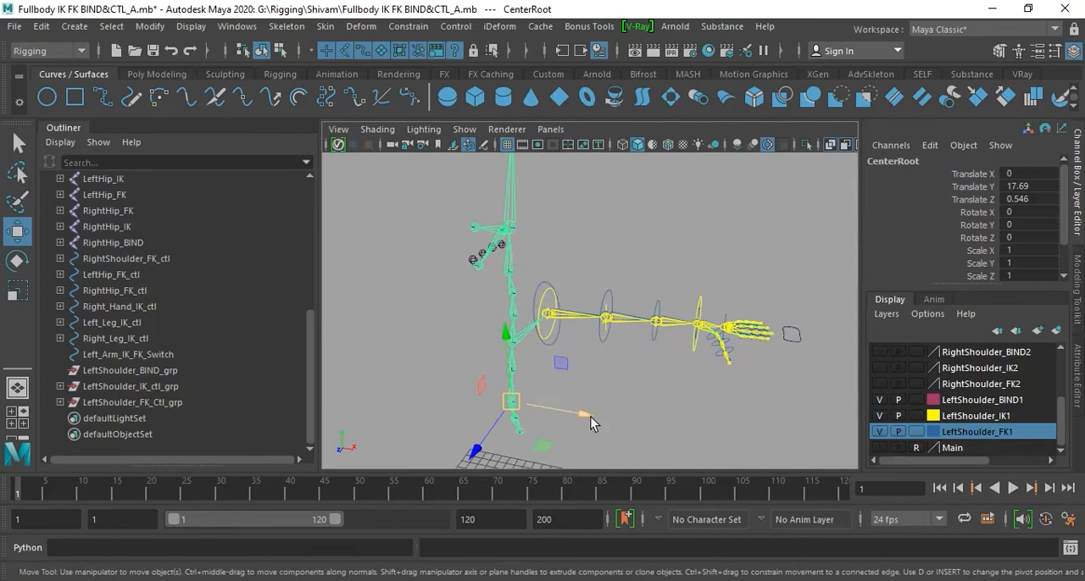
drag(585, 414, 562, 420)
key(ctrl+z)
click(678, 401)
- Test the rig by rotating the first CenterSpine joint about -26 degrees in Y, and undo the rotation
click(513, 373)
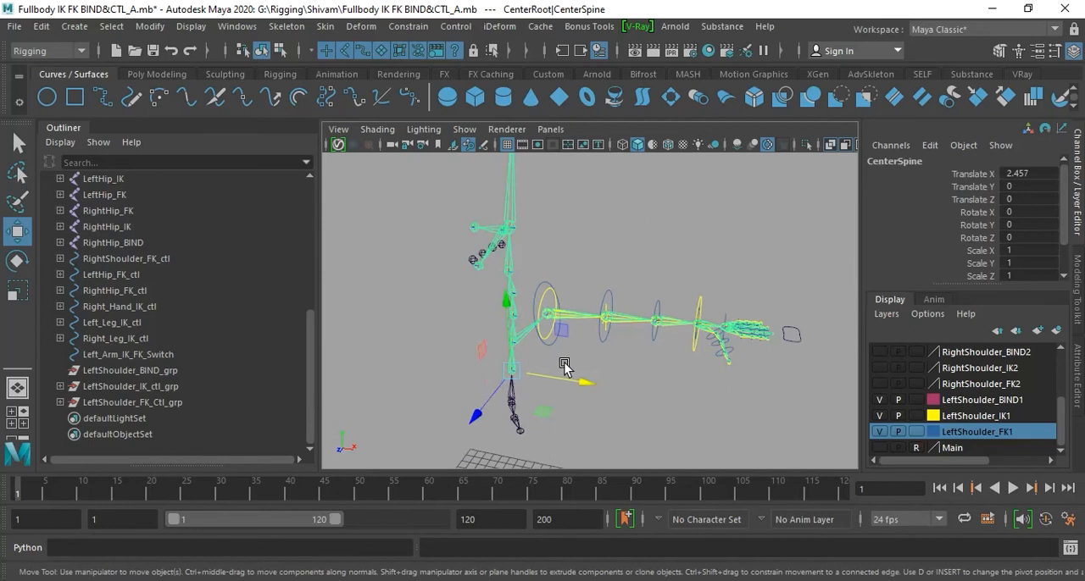
key(e)
mouse_move(574, 359)
mouse_down()
mouse_move(538, 310)
mouse_move(608, 371)
mouse_move(538, 330)
mouse_move(616, 381)
mouse_move(541, 342)
mouse_move(574, 358)
mouse_up()
drag(547, 350, 600, 386)
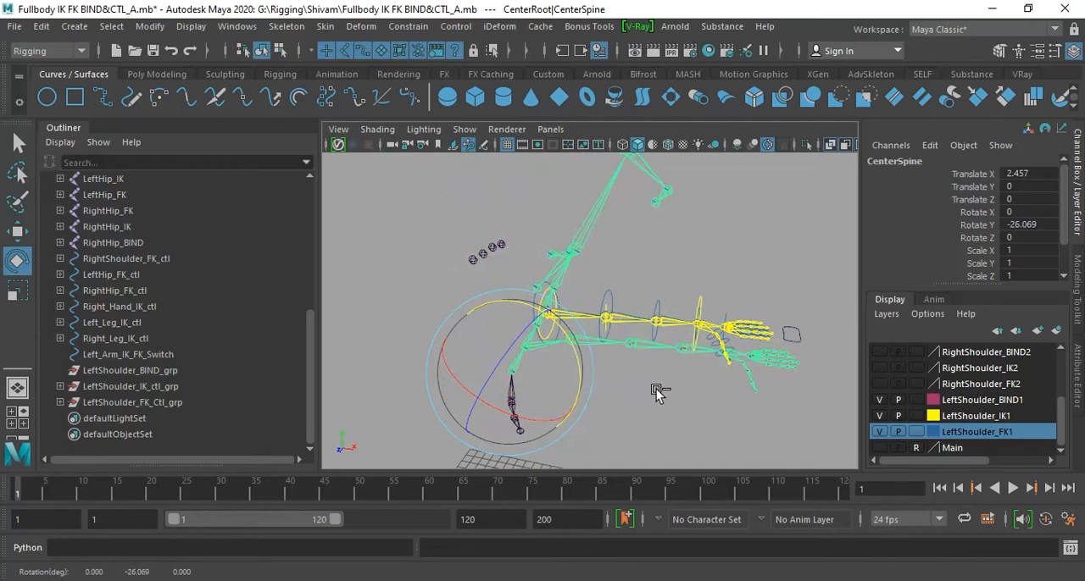
key(ctrl+z)
click(693, 415)
- Test the second CenterSpine joint with a rotation of about -10.9 degrees in X, and undo the rotation
scroll(625, 392, up, 3)
alt+drag(625, 393, 680, 428)
alt+middle_drag(680, 428, 653, 389)
alt+drag(654, 389, 516, 407)
click(442, 382)
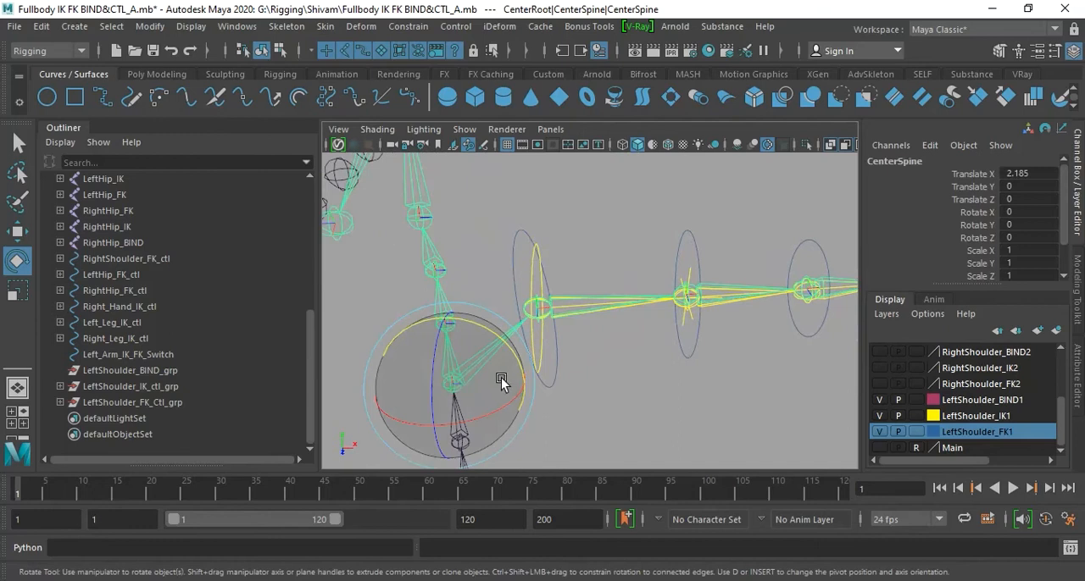
mouse_move(514, 404)
mouse_down()
mouse_move(462, 432)
mouse_move(584, 385)
mouse_move(466, 431)
mouse_move(560, 392)
mouse_move(501, 415)
mouse_up()
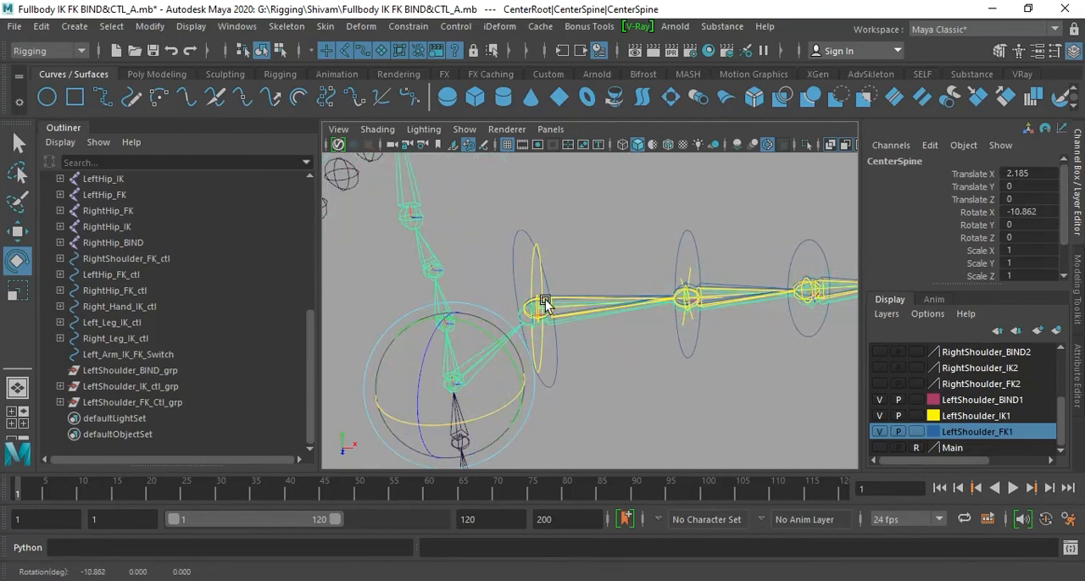
key(ctrl+z)
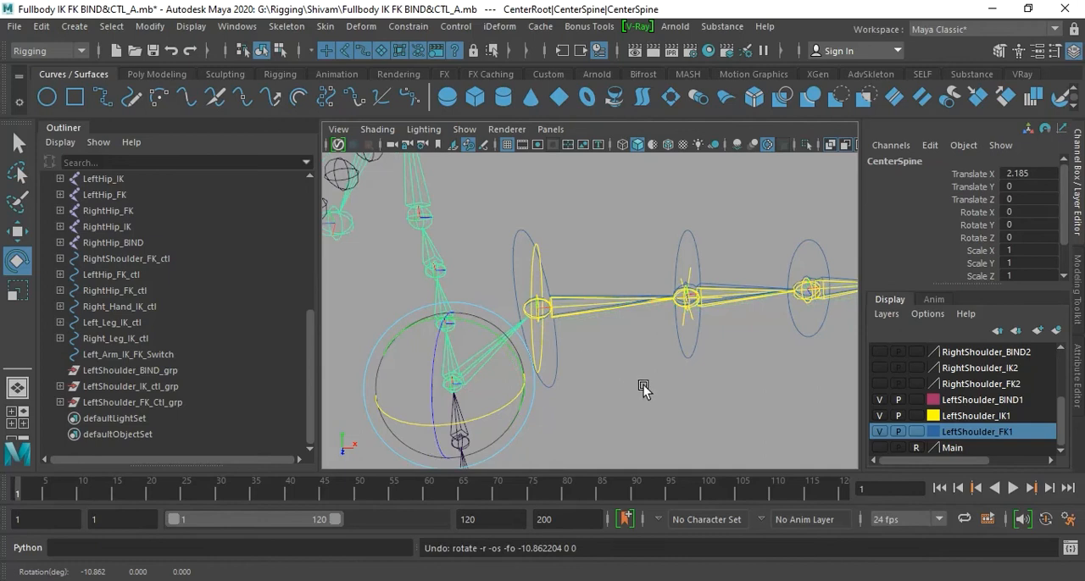
click(624, 395)
alt+drag(625, 395, 565, 359)
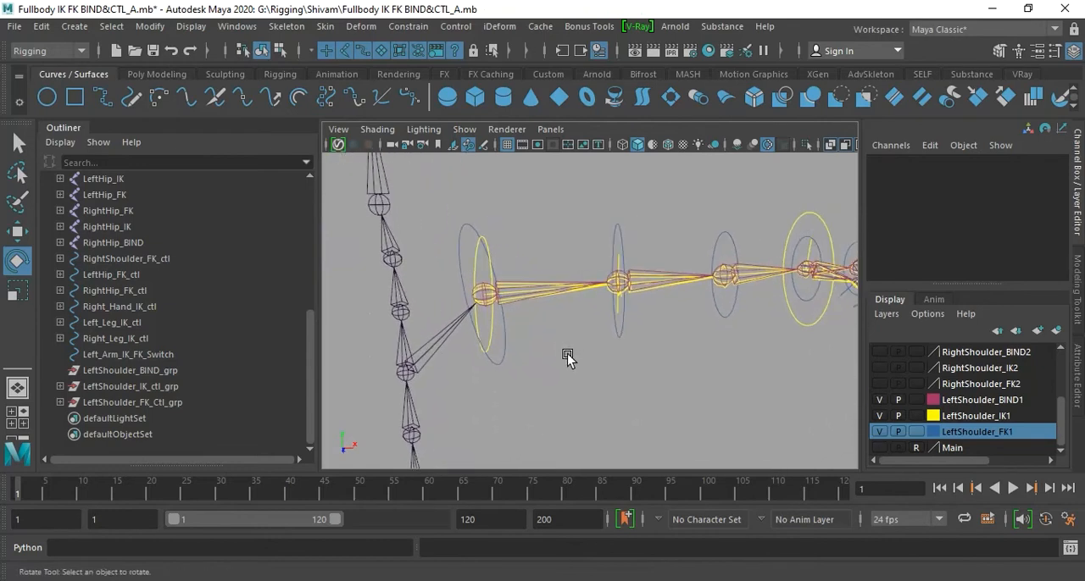
- Examine the parent constraint attributes of LeftShoulder_IK_ctl_grp
click(154, 387)
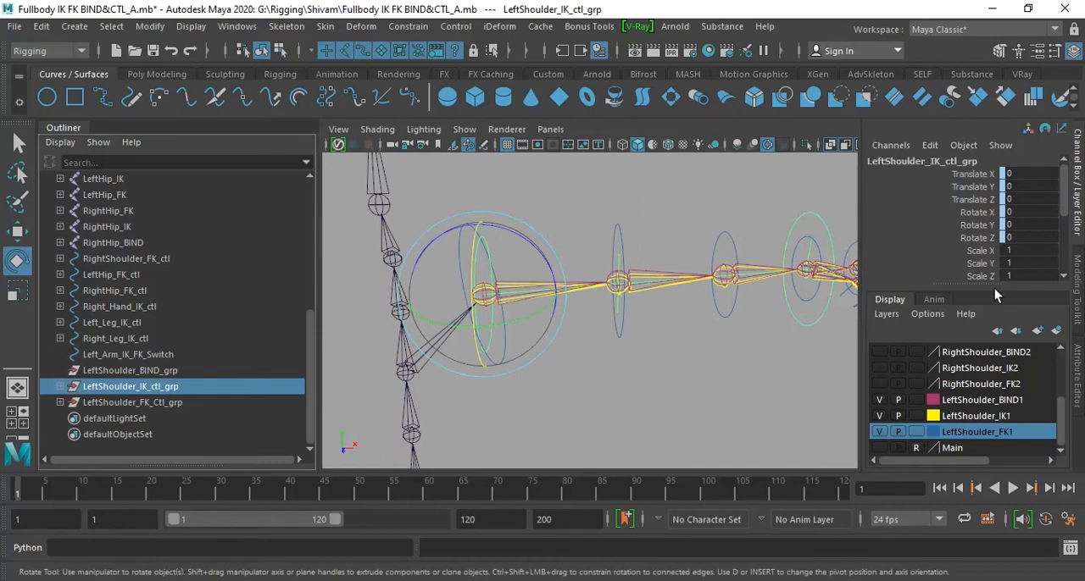
scroll(1005, 251, down, 2)
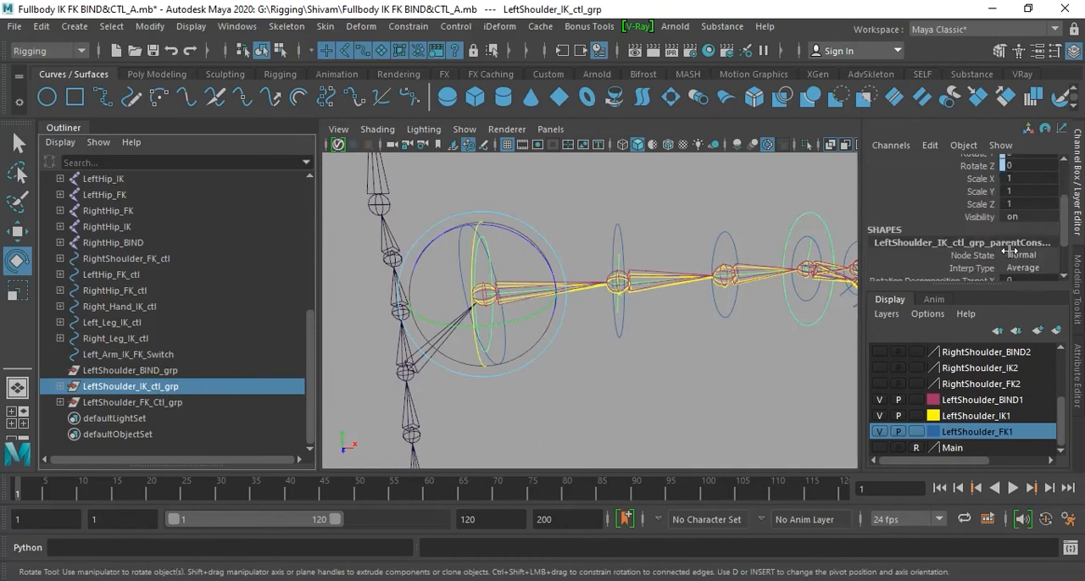
scroll(1003, 273, down, 2)
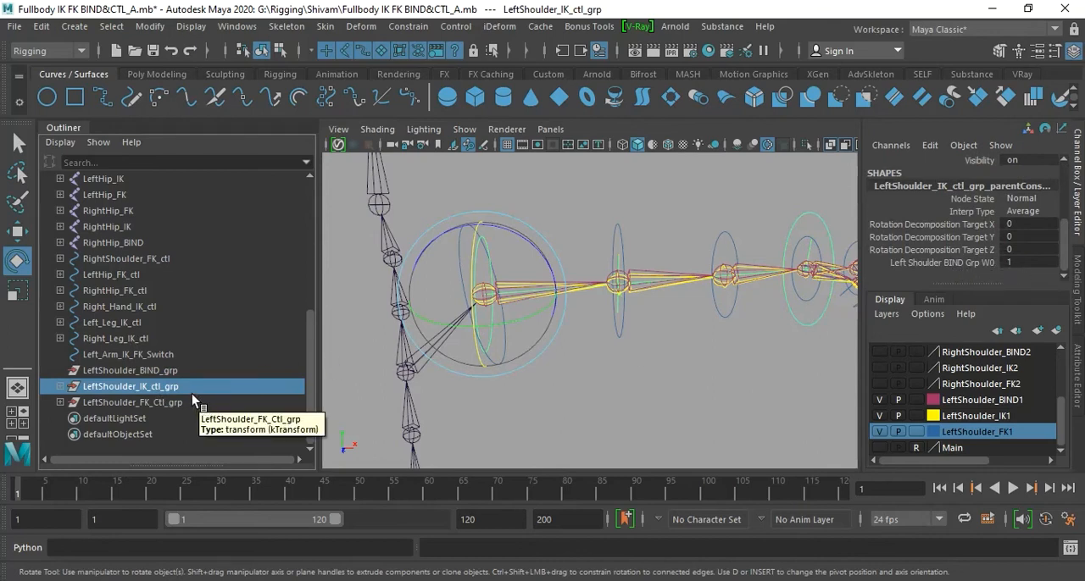
- Test-move LeftShoulder_BIND_grp to see which arm parts follow it, and undo the move
click(171, 371)
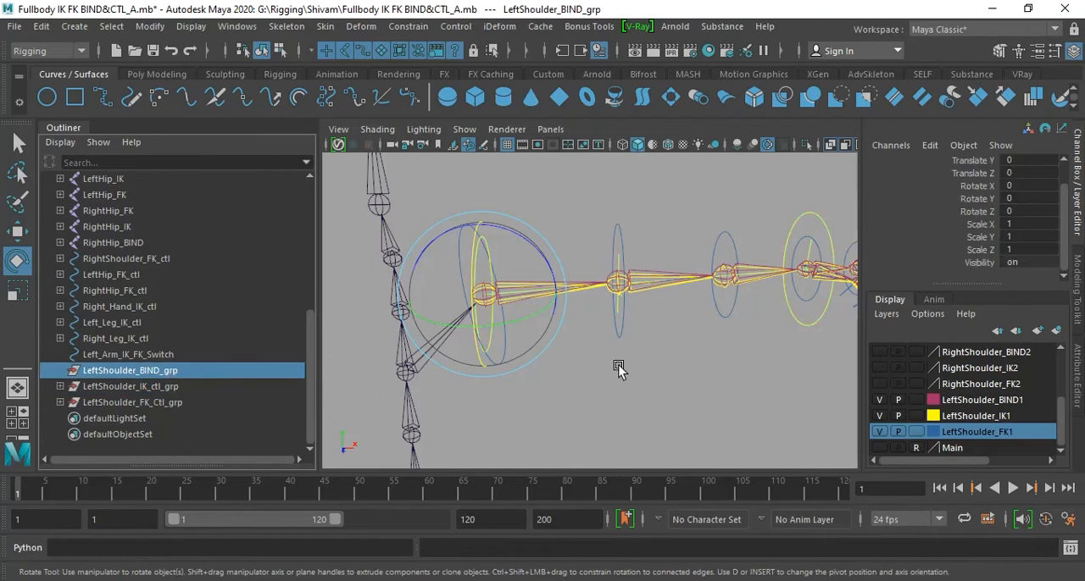
key(w)
scroll(615, 365, down, 3)
drag(522, 302, 578, 396)
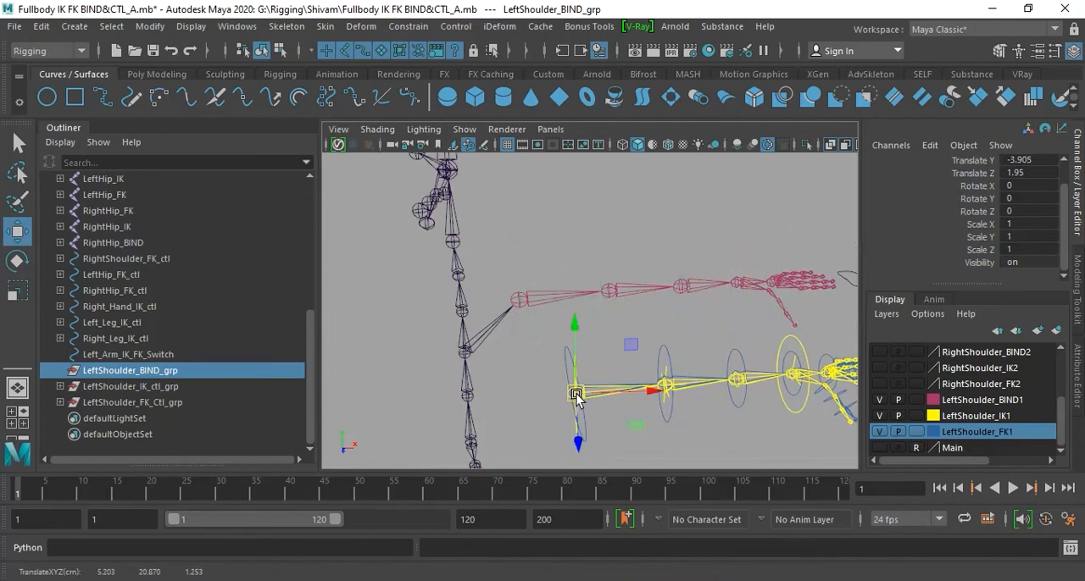
key(ctrl+z)
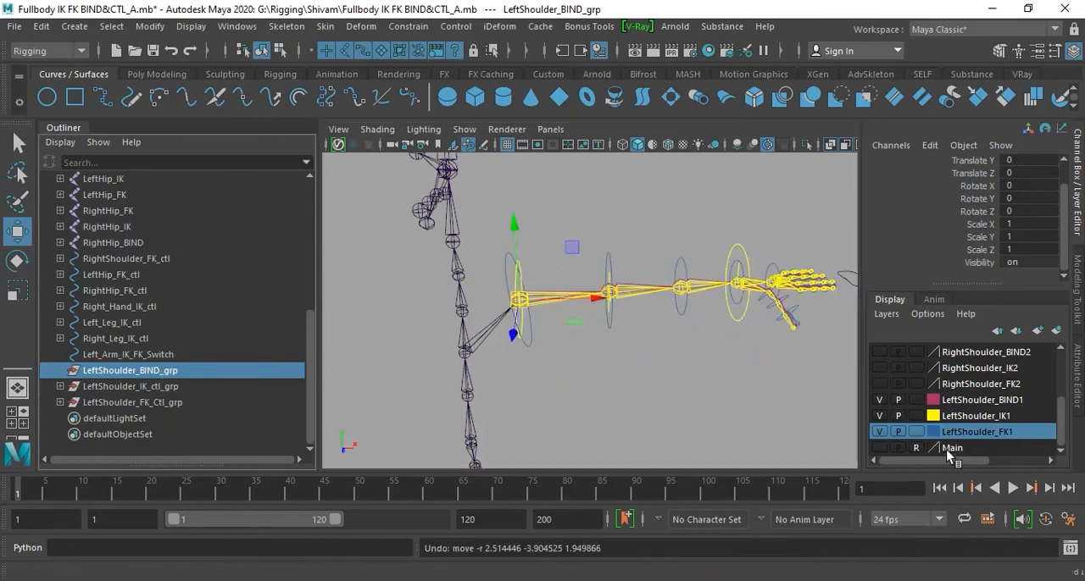
- Hide the LeftShoulder_FK1 and LeftShoulder_IK1 layers and clear the selection
click(879, 432)
click(879, 416)
click(780, 427)
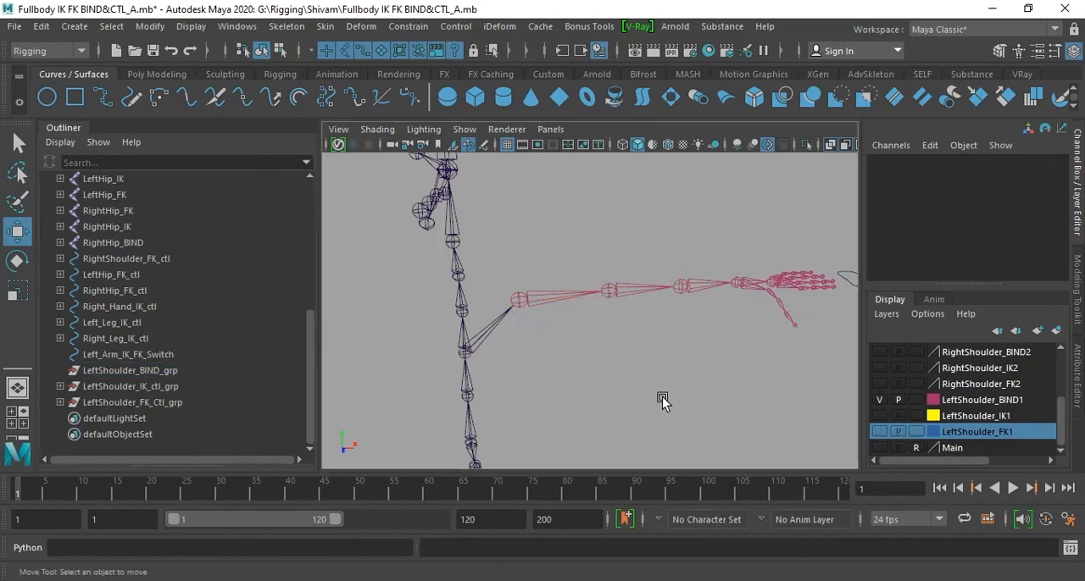
- Test-move LeftShoulder_BIND_grp against the bind chain alone, undo the move, and clear the selection
click(157, 374)
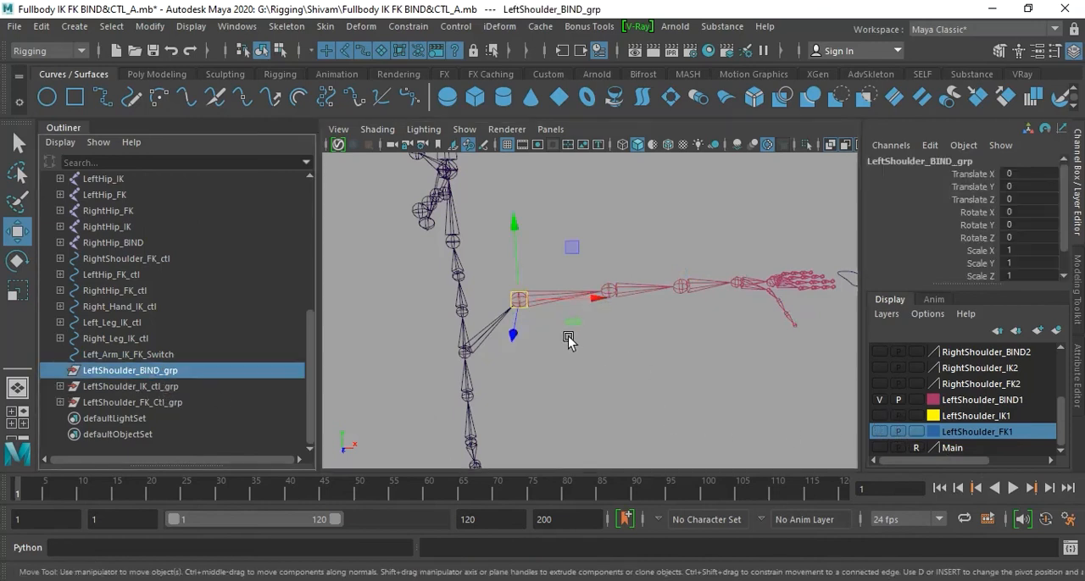
drag(513, 306, 584, 383)
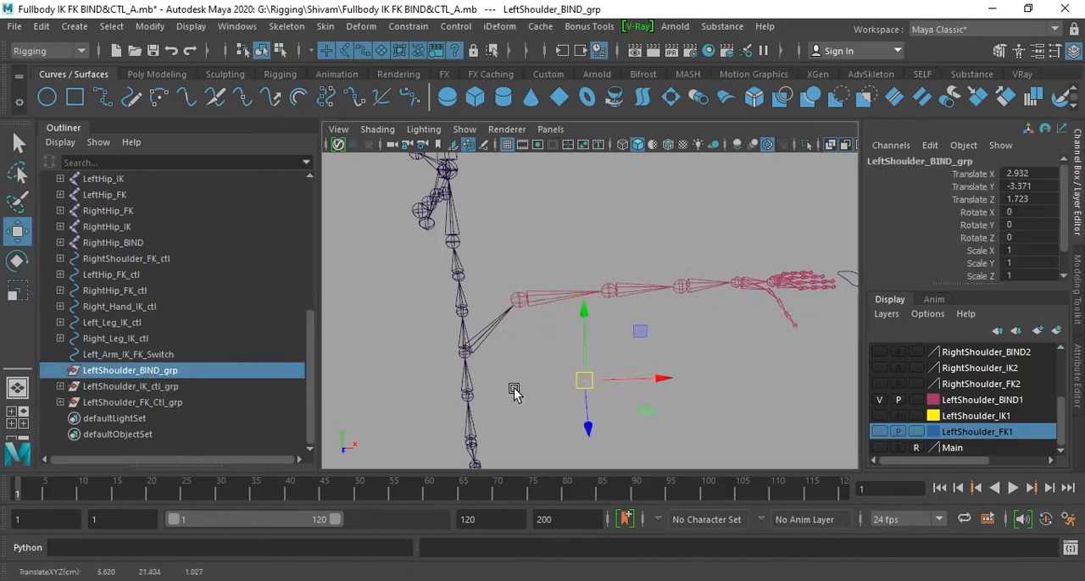
key(ctrl+z)
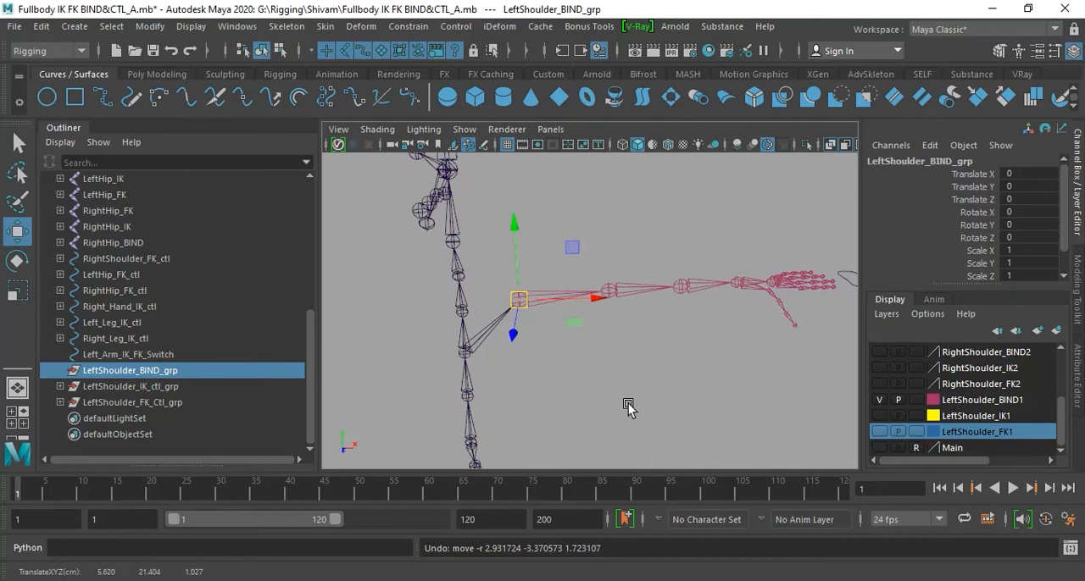
click(629, 406)
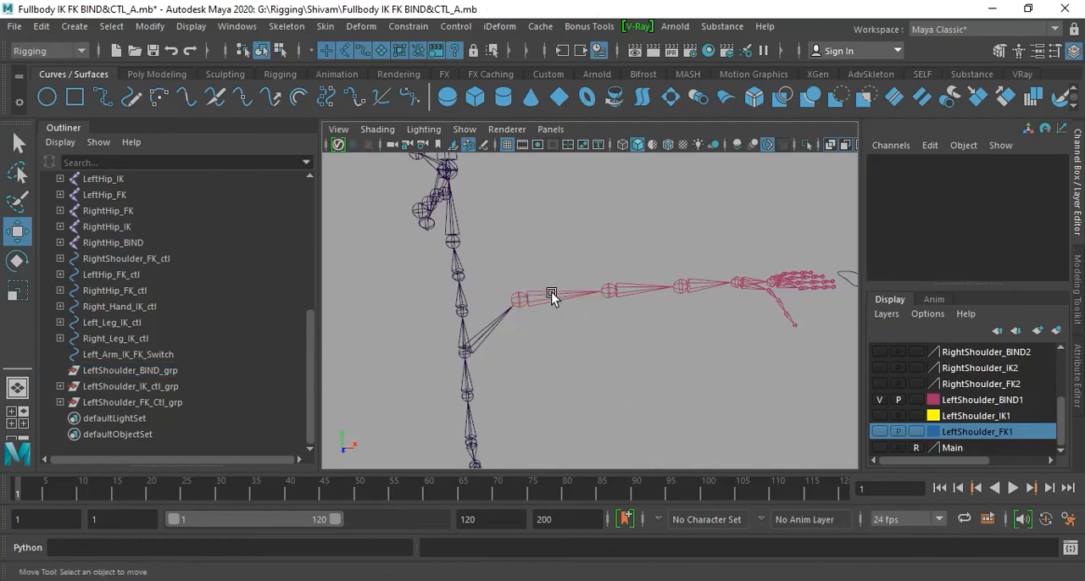
- Select the LeftShoulder_BIND joint and expand the CenterRoot and CenterSpine hierarchy to reveal it
click(552, 296)
scroll(222, 326, up, 3)
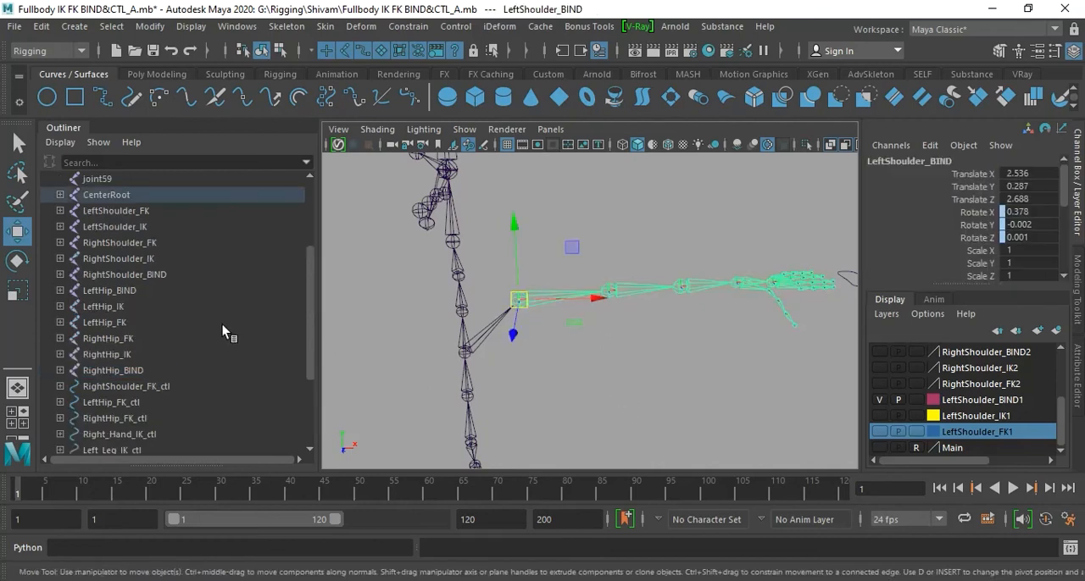
click(636, 377)
click(569, 293)
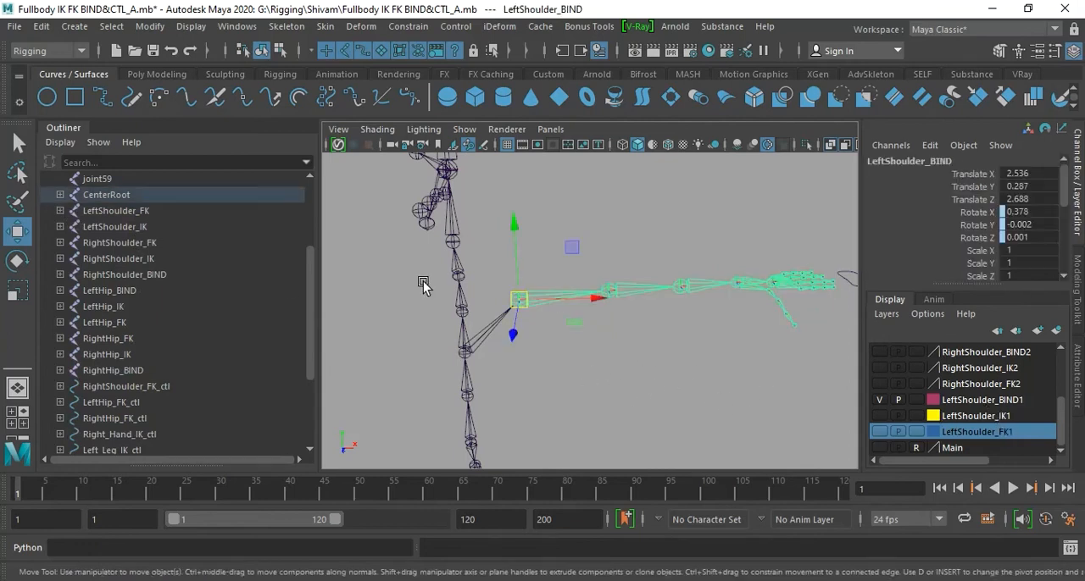
click(60, 194)
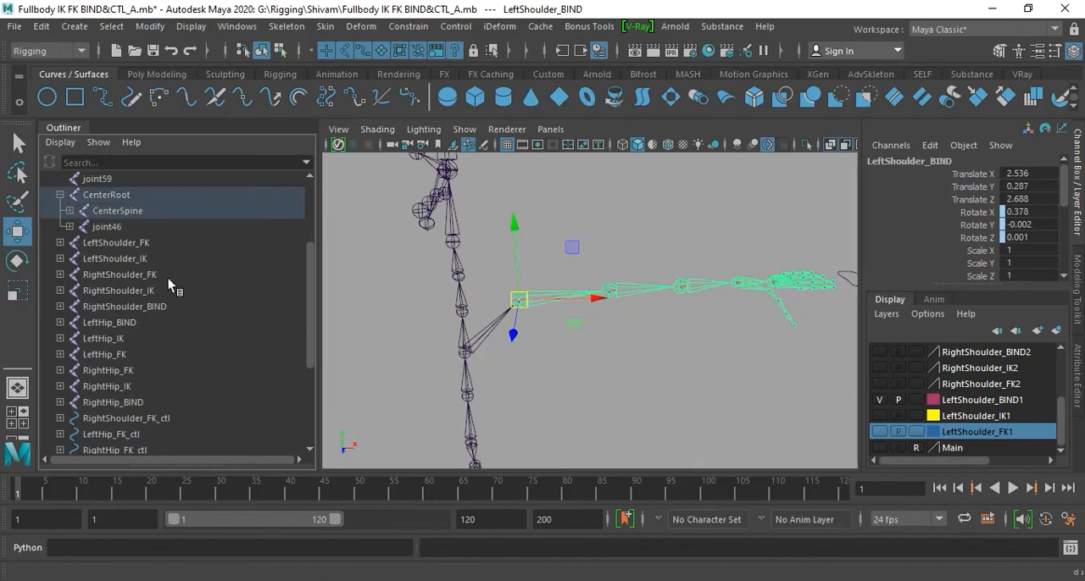
click(68, 210)
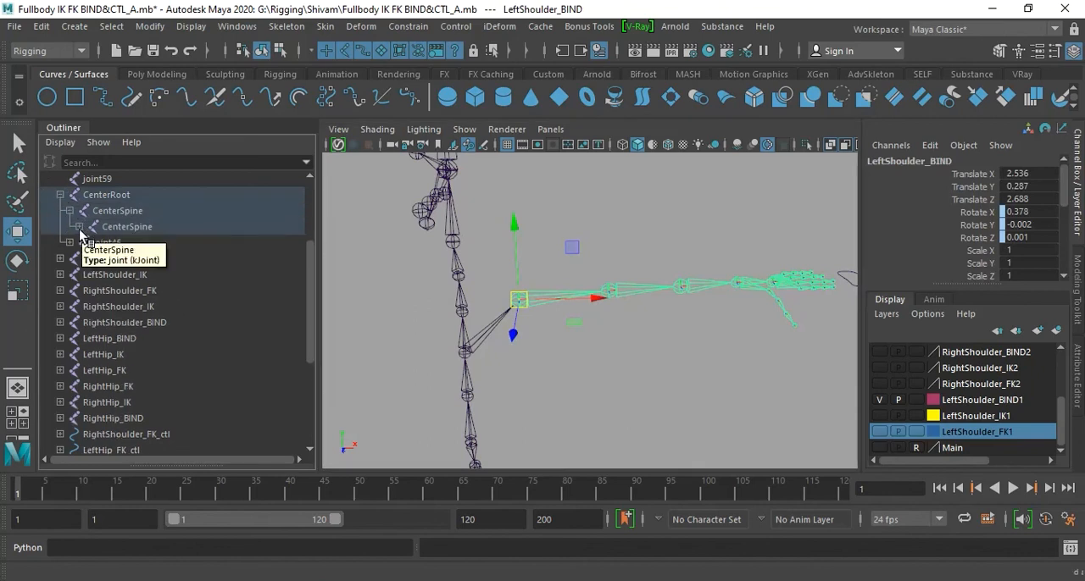
shift+click(78, 226)
scroll(212, 307, down, 3)
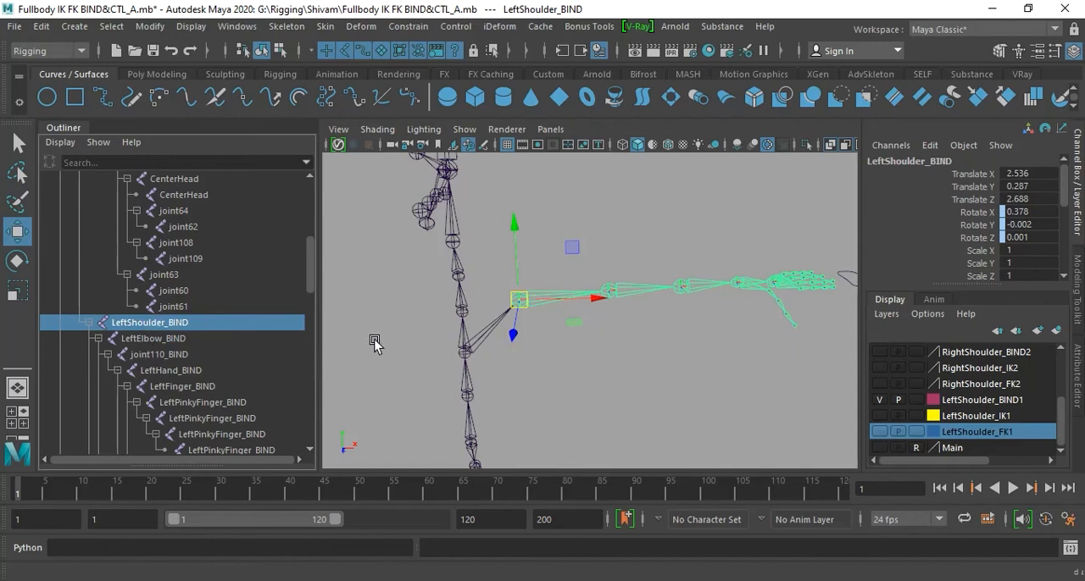
- Group the LeftShoulder_BIND joint in place under the spine and name the new group LeftShoulder_BIND_grp
double_click(161, 323)
key(ctrl+c)
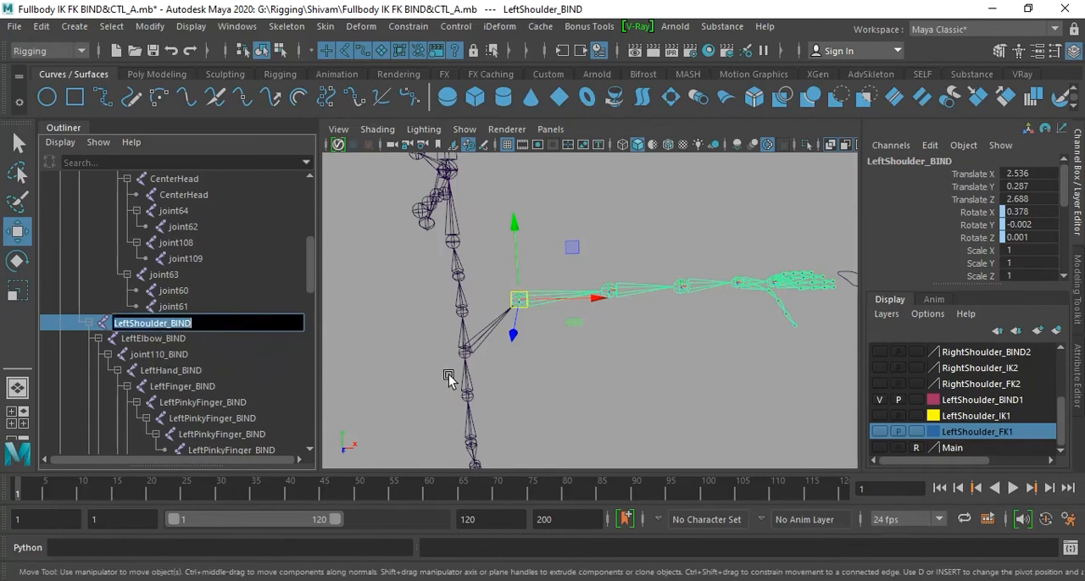
click(533, 380)
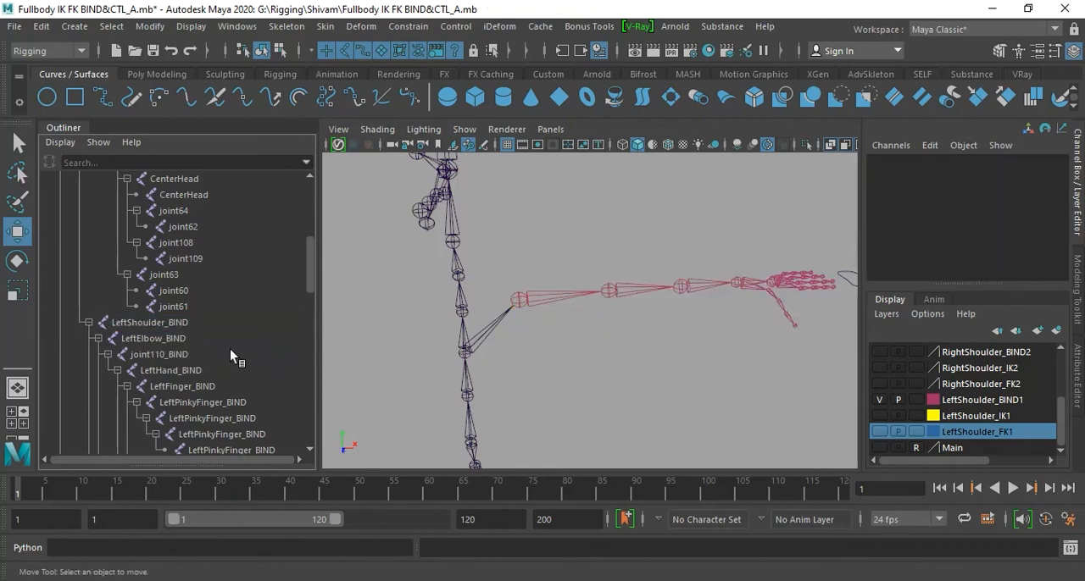
scroll(232, 356, down, 3)
scroll(230, 355, up, 3)
click(151, 322)
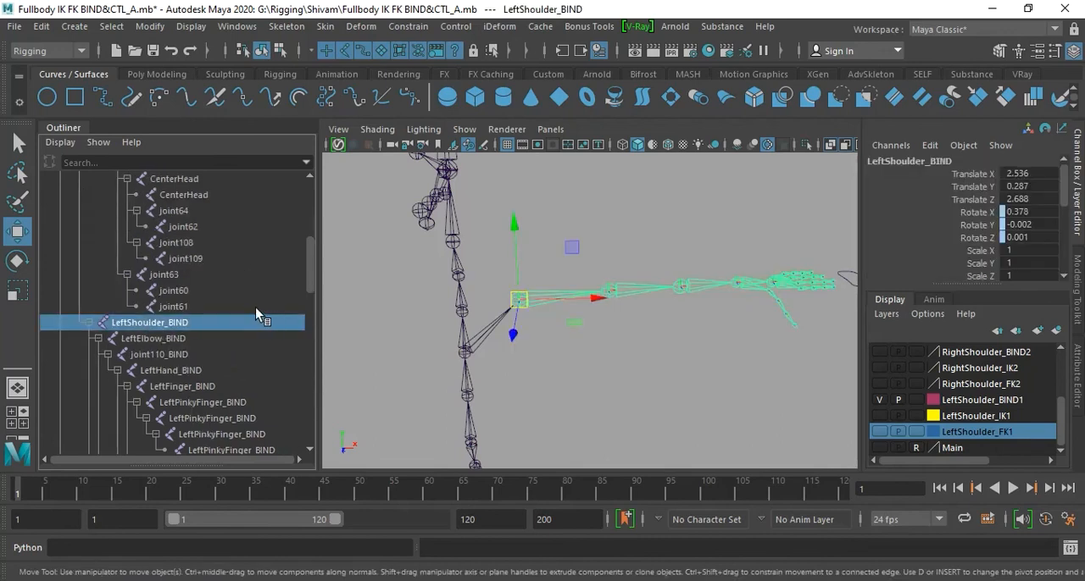
key(ctrl+g)
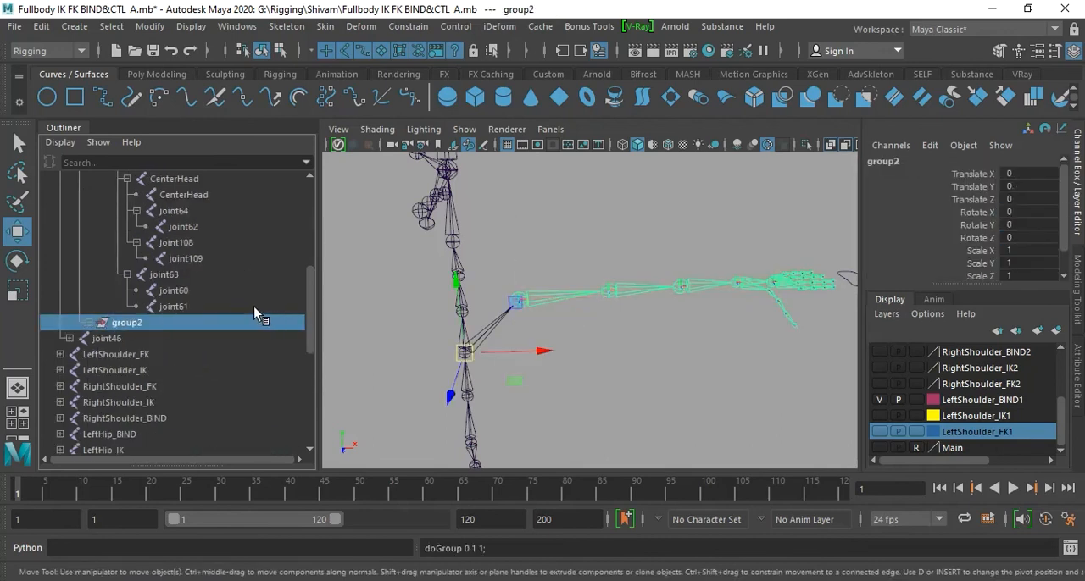
double_click(175, 327)
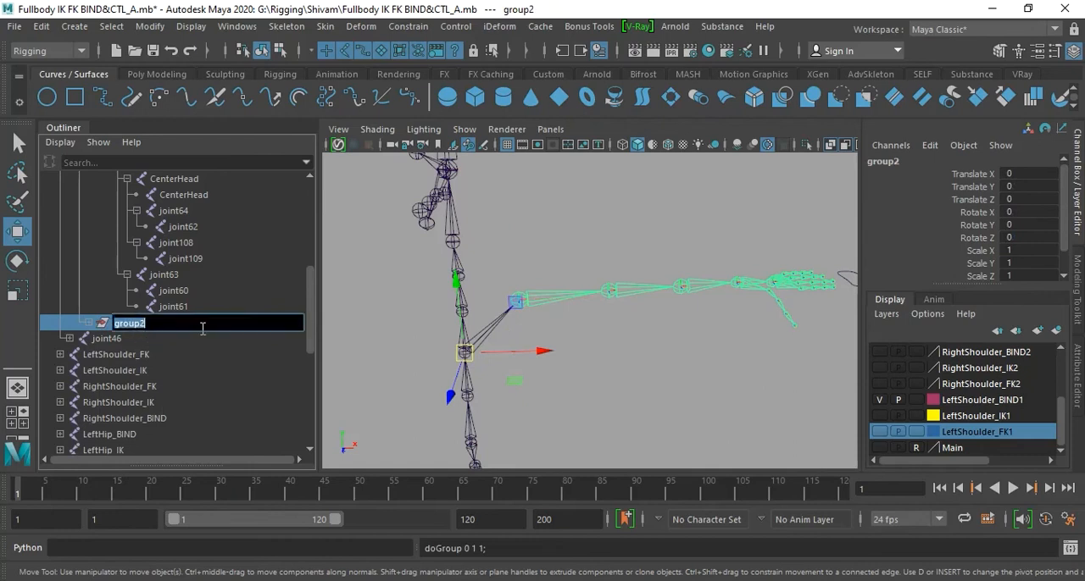
key(ctrl+v)
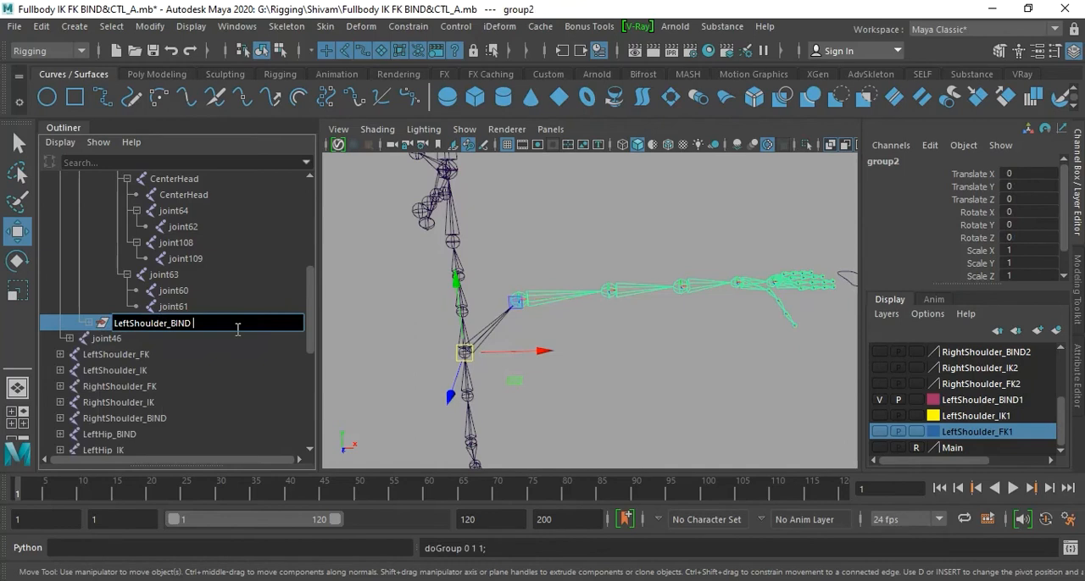
key(Return)
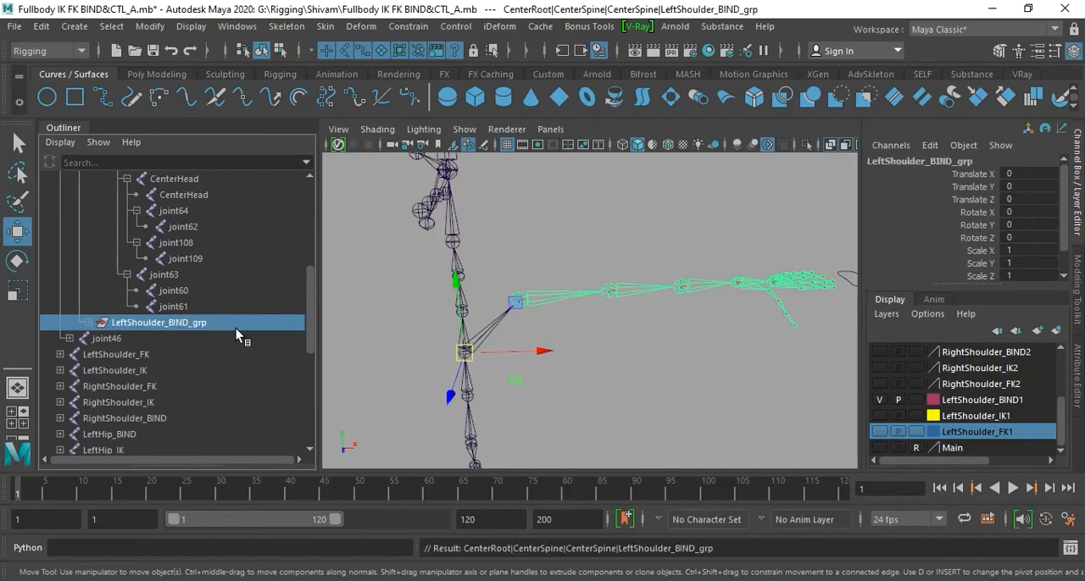
- Move the pivot of LeftShoulder_BIND_grp from the spine joint onto the left shoulder joint
scroll(238, 318, up, 3)
scroll(263, 361, down, 3)
key(e)
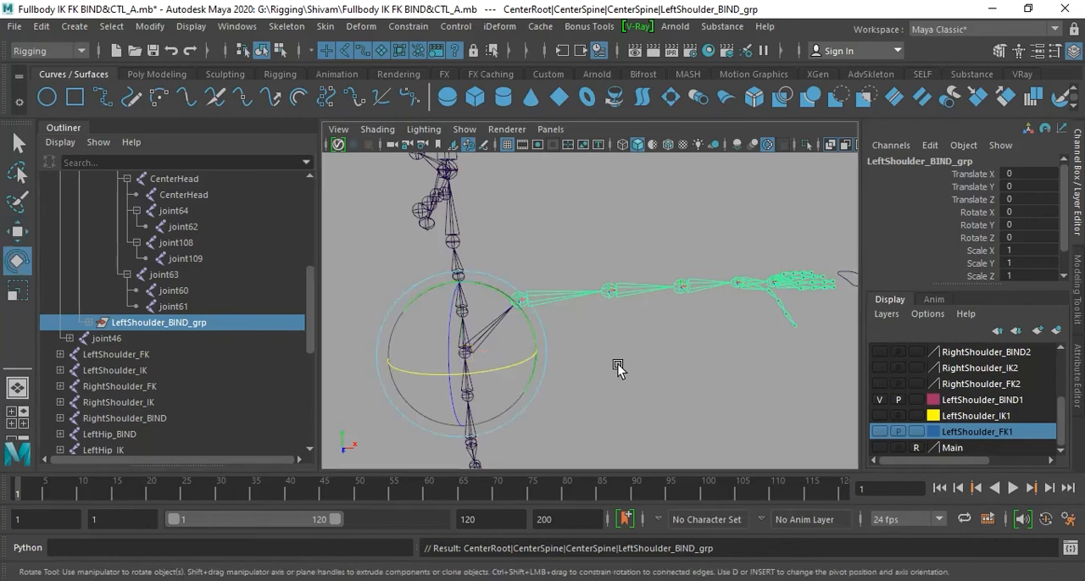
key(d)
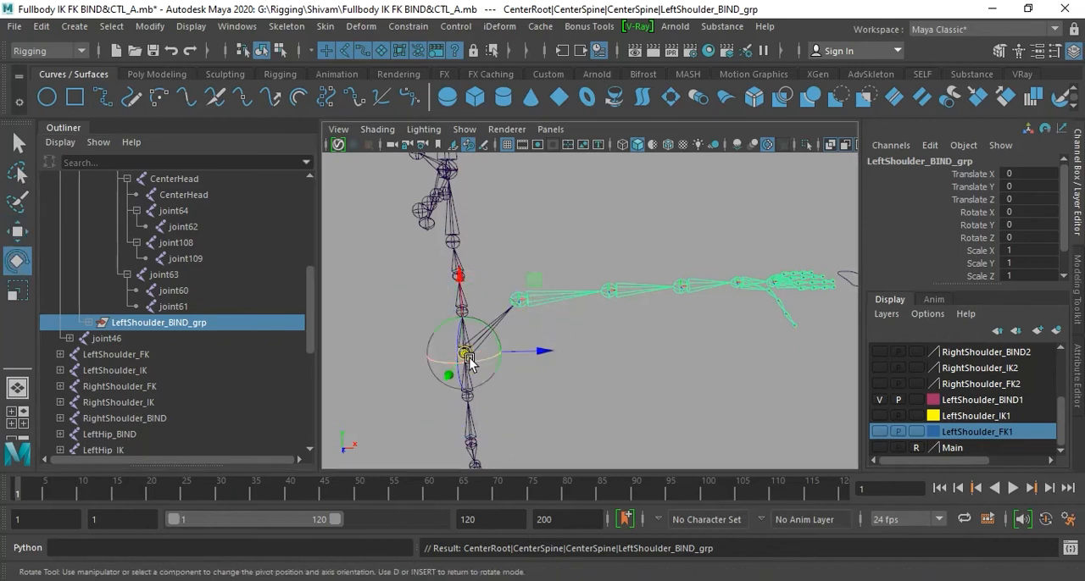
drag(466, 356, 519, 301)
key(d)
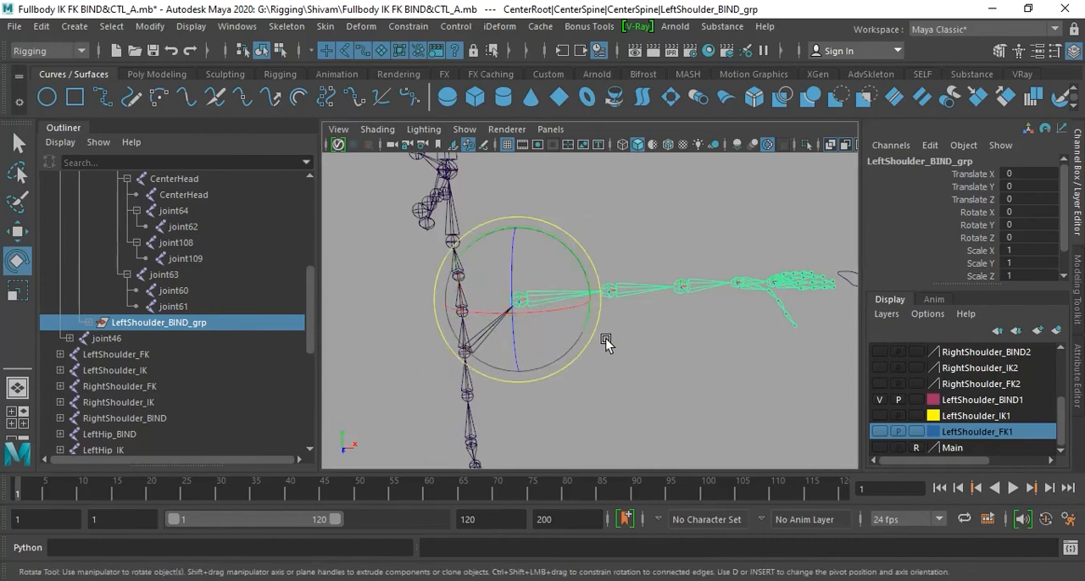
- Break the translate and rotate connections on LeftShoulder_IK_ctl_grp
scroll(203, 343, down, 5)
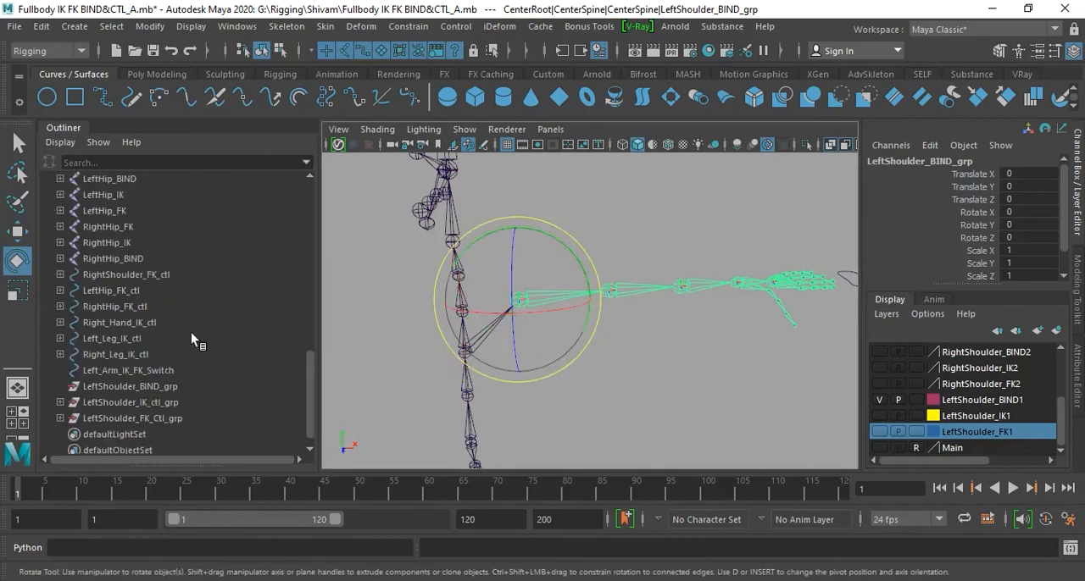
click(60, 403)
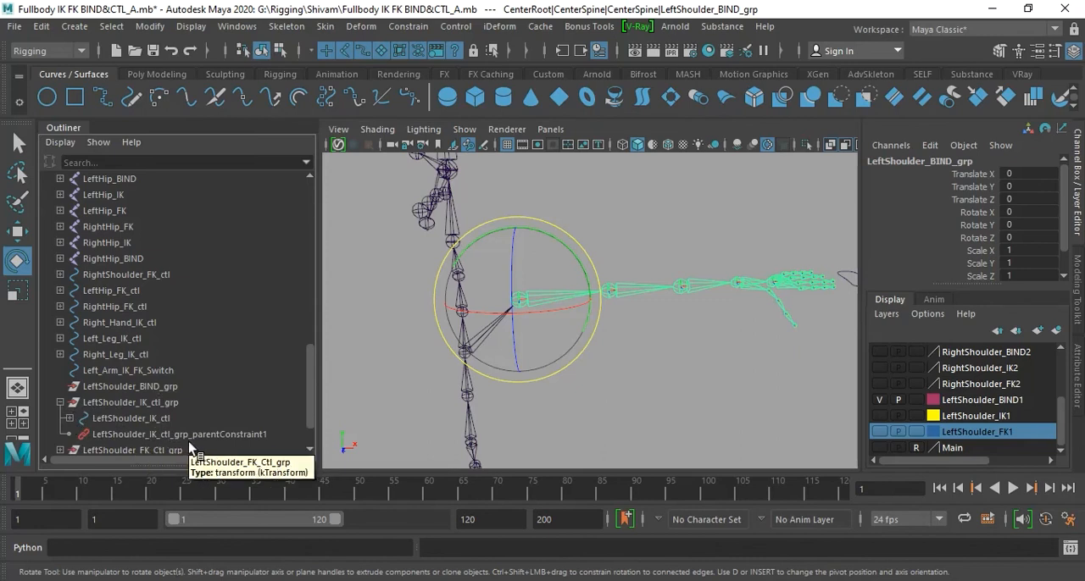
click(60, 403)
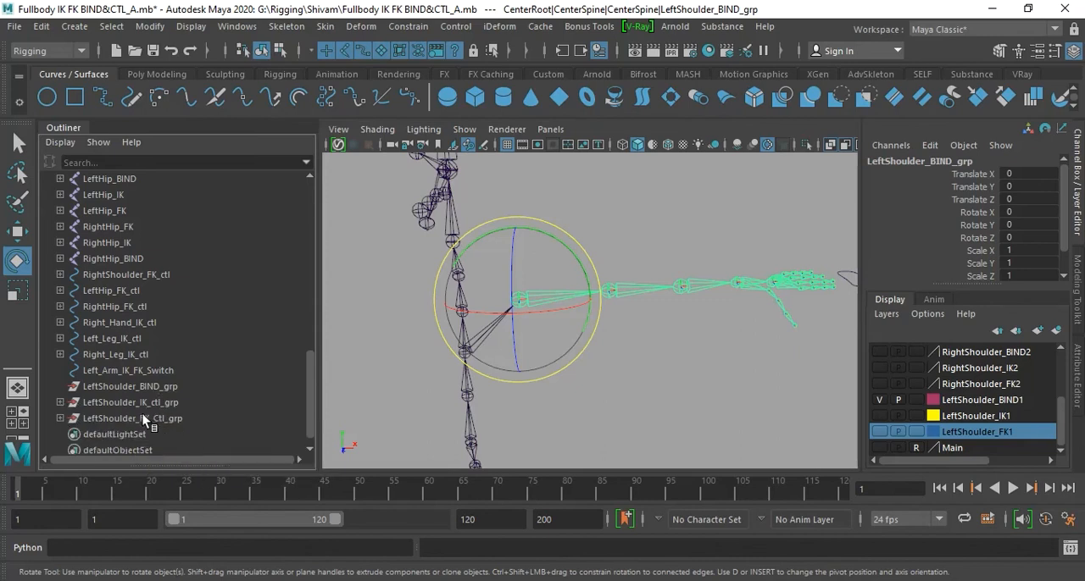
click(144, 404)
drag(963, 176, 971, 240)
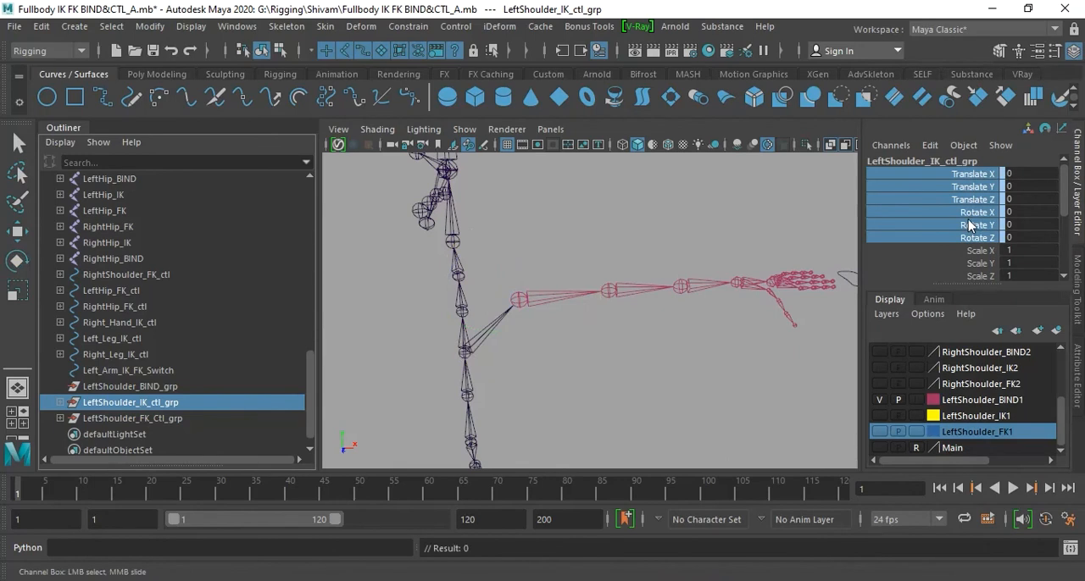
right_click(971, 223)
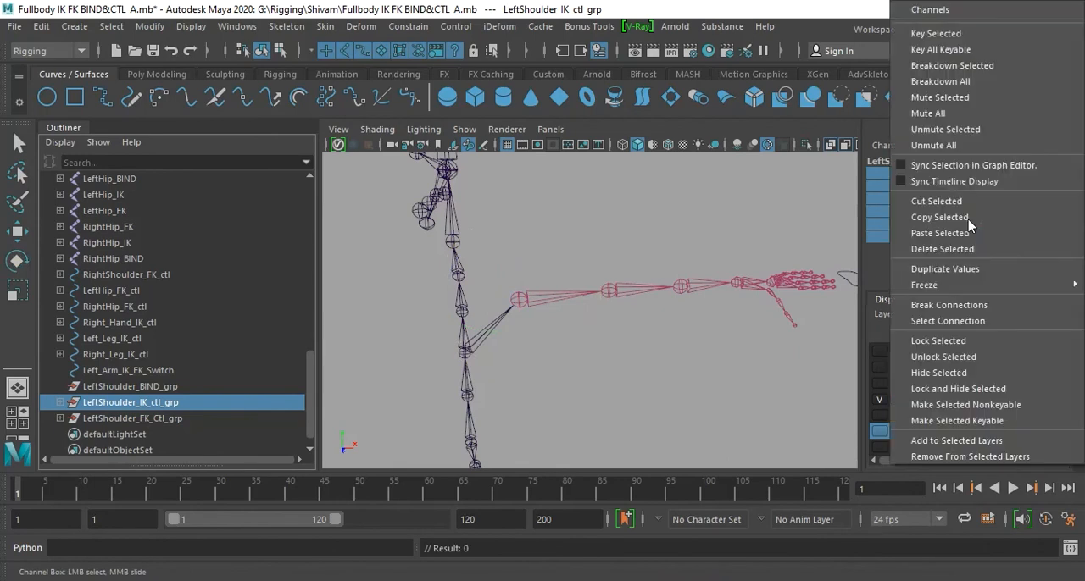
click(983, 306)
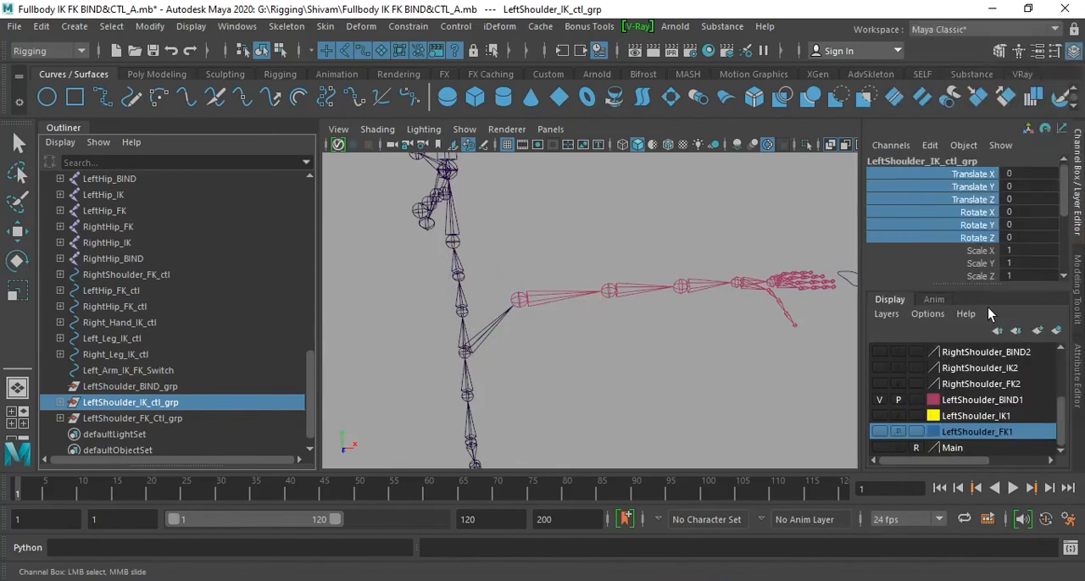
- Break the translate and rotate connections on LeftShoulder_FK_Ctl_grp and clear the selection
click(147, 421)
right_click(955, 192)
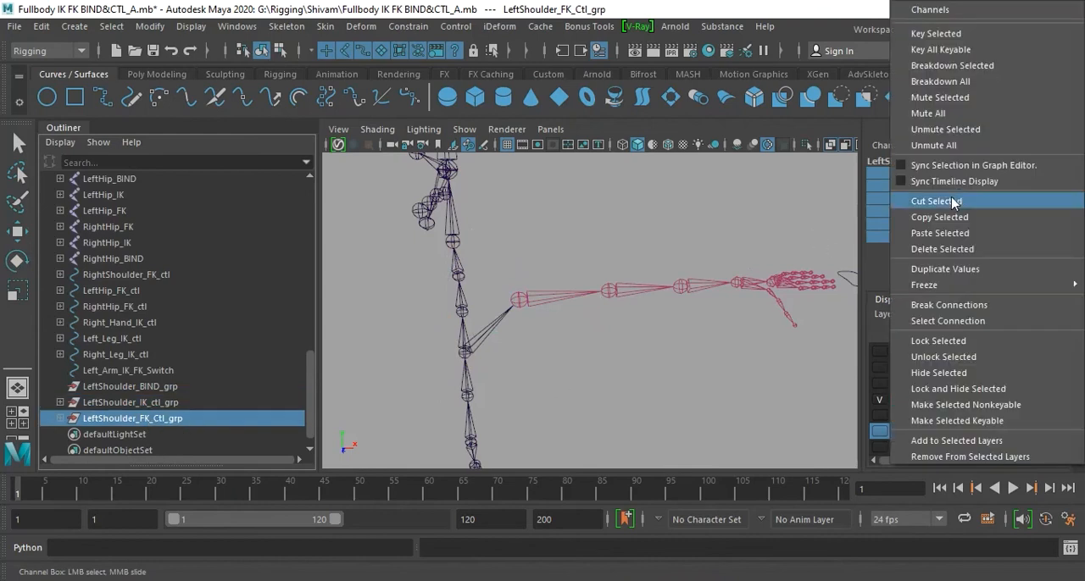
click(959, 305)
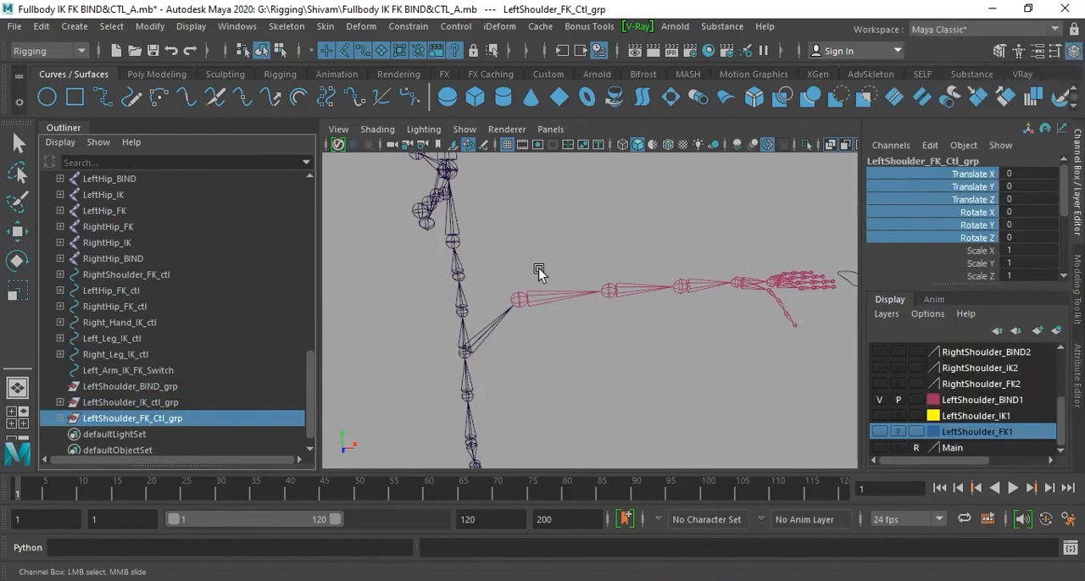
click(623, 371)
- Test-rotate LeftShoulder_BIND_grp under the spine to check how the arm bind chain follows, and undo the rotation
click(536, 301)
key(e)
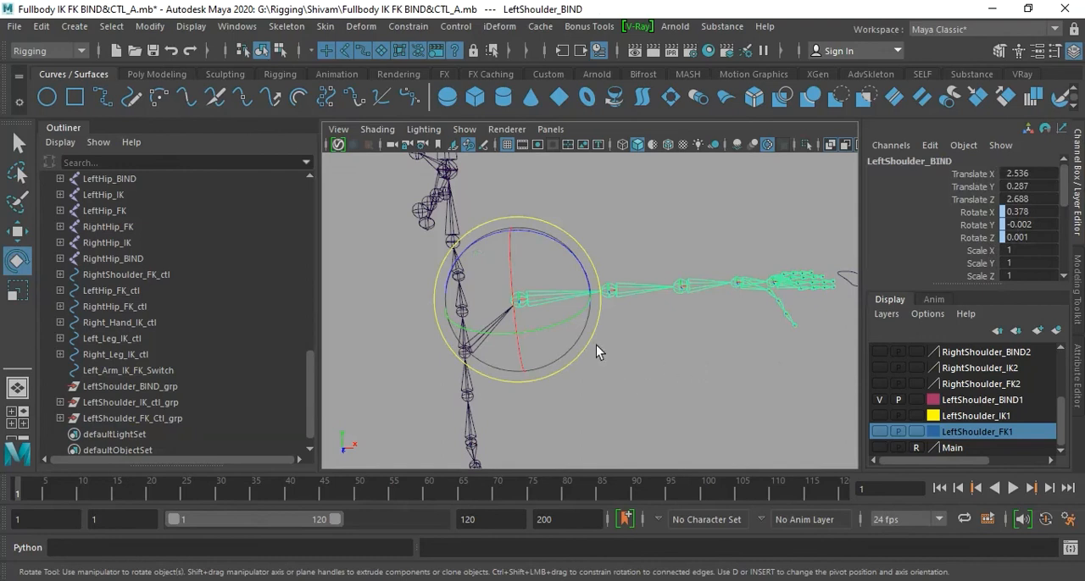
scroll(233, 337, up, 5)
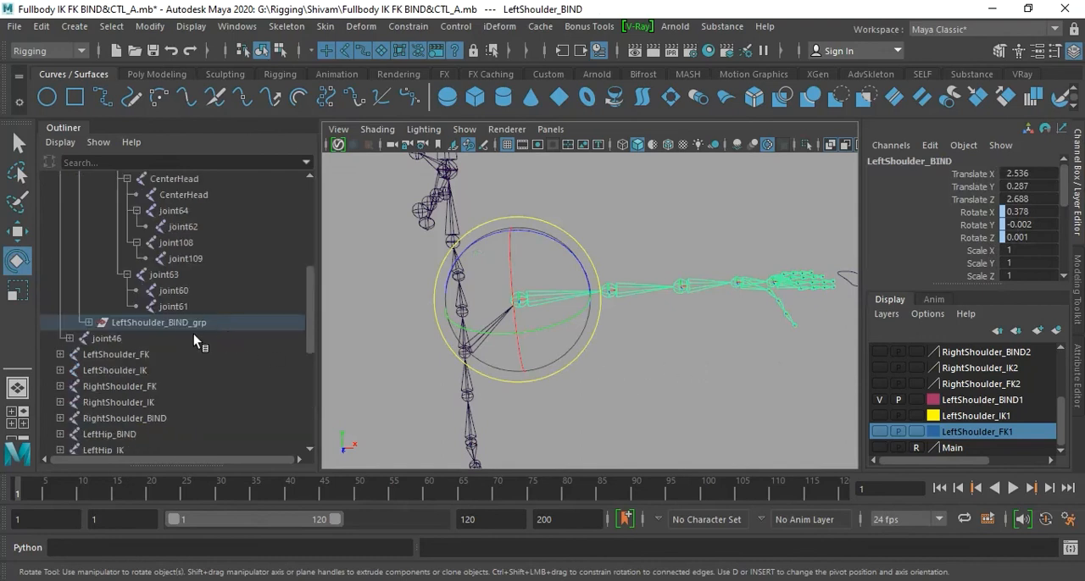
click(172, 323)
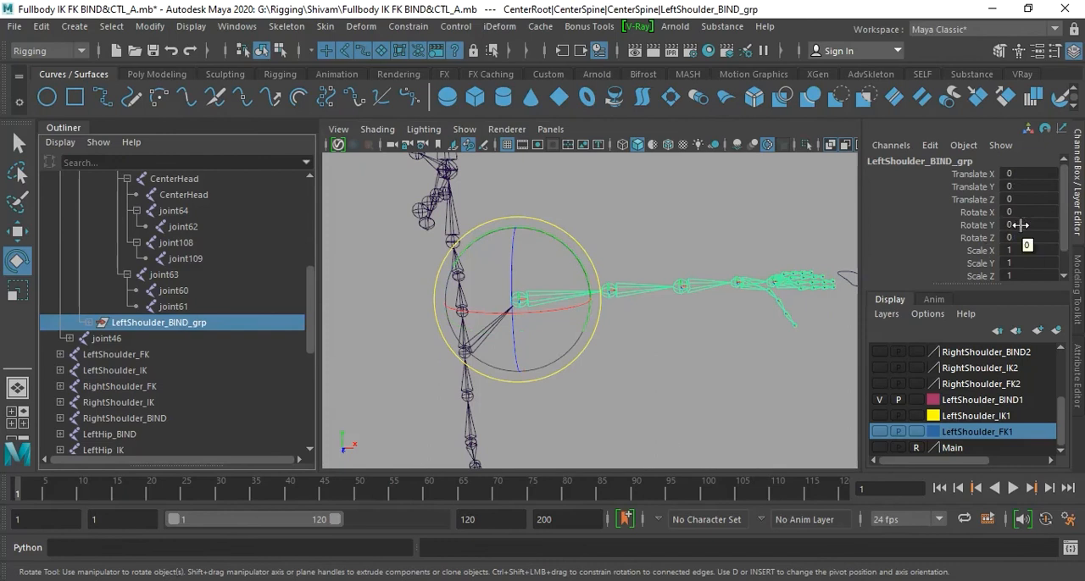
drag(575, 256, 534, 314)
key(ctrl+z)
key(ctrl+z)
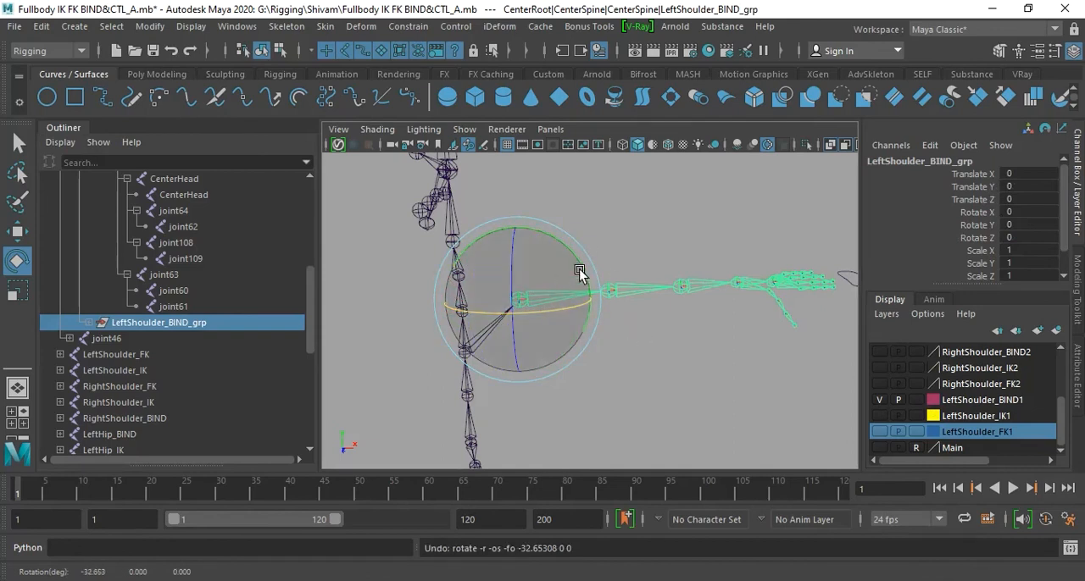
- Test-move LeftShoulder_BIND_grp from the shoulder to check that the bind chain follows, and undo the move
key(w)
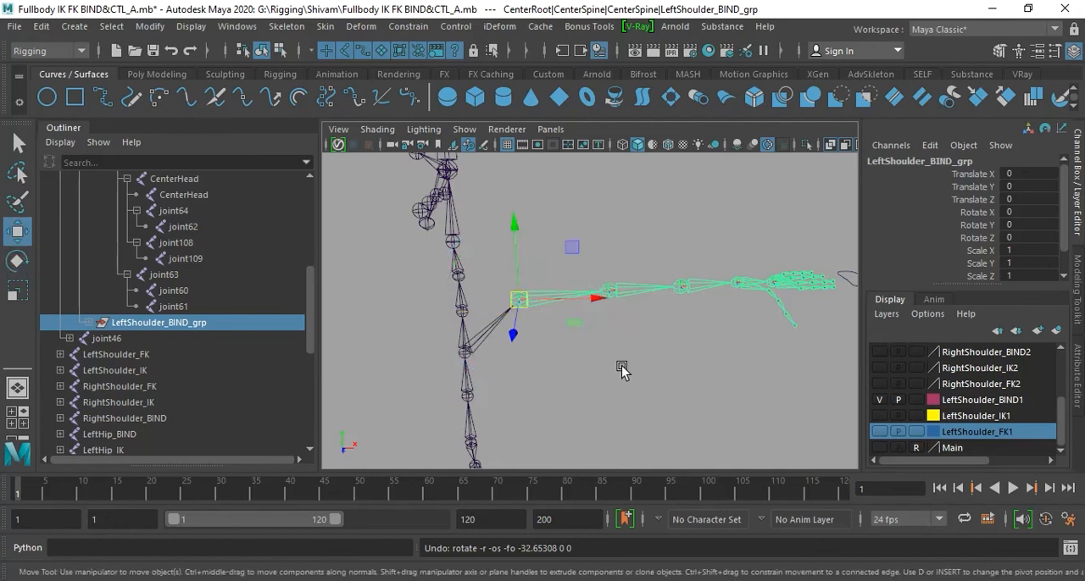
drag(517, 301, 546, 324)
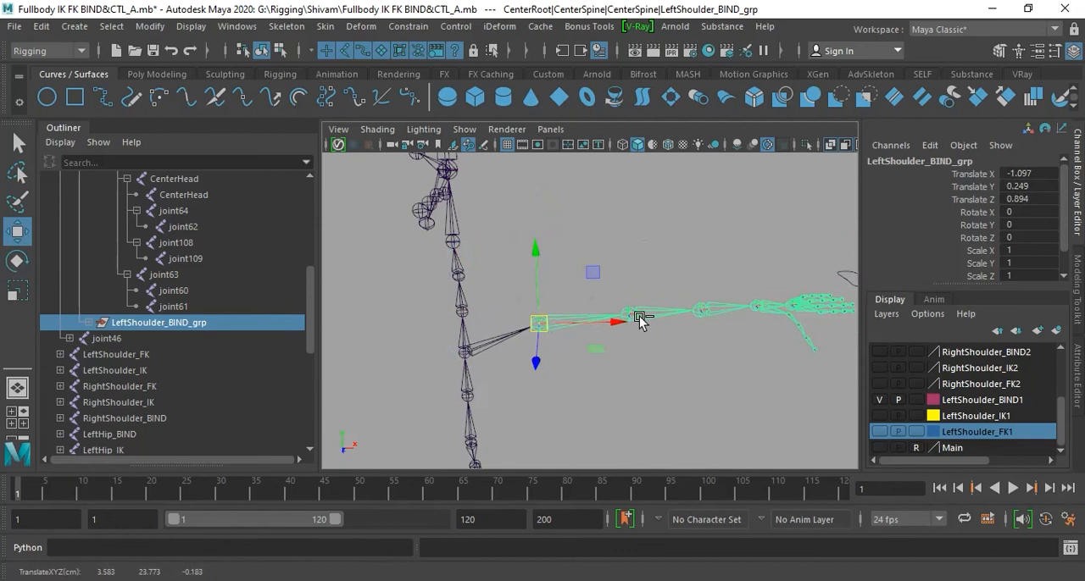
key(ctrl+z)
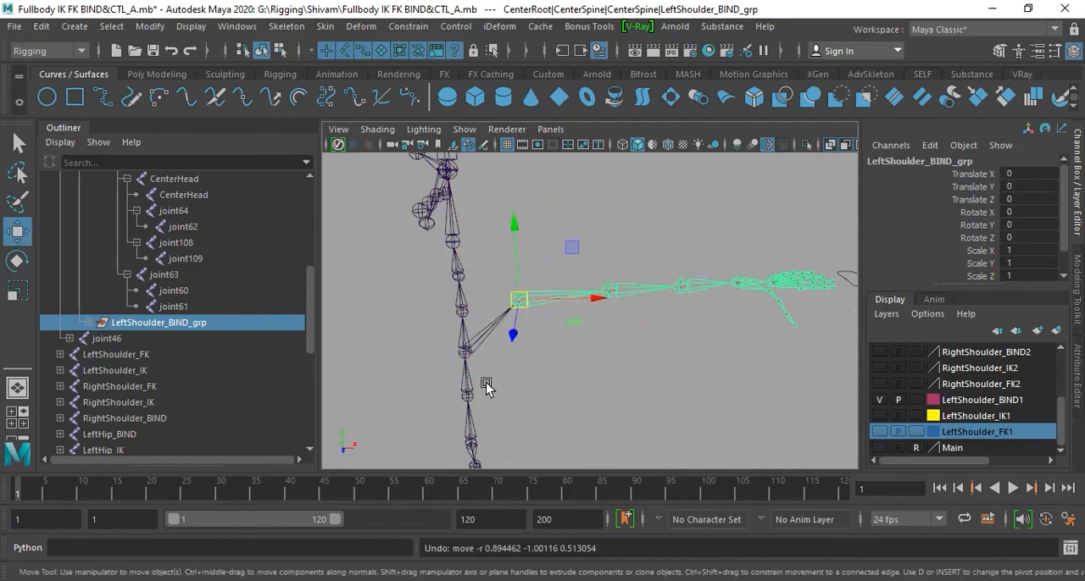
scroll(214, 357, down, 5)
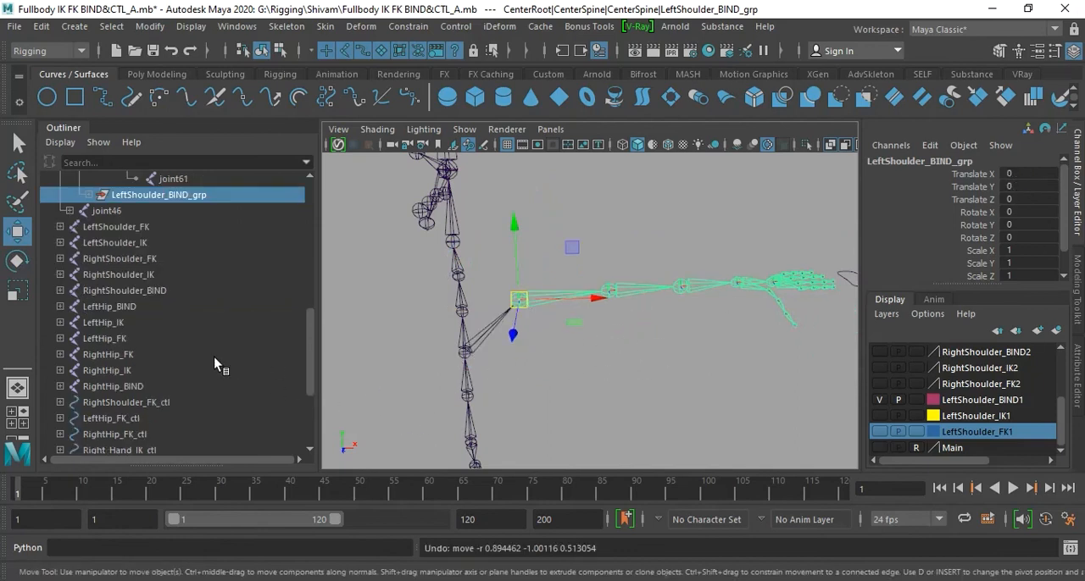
scroll(213, 357, up, 3)
scroll(213, 358, down, 3)
scroll(184, 356, up, 3)
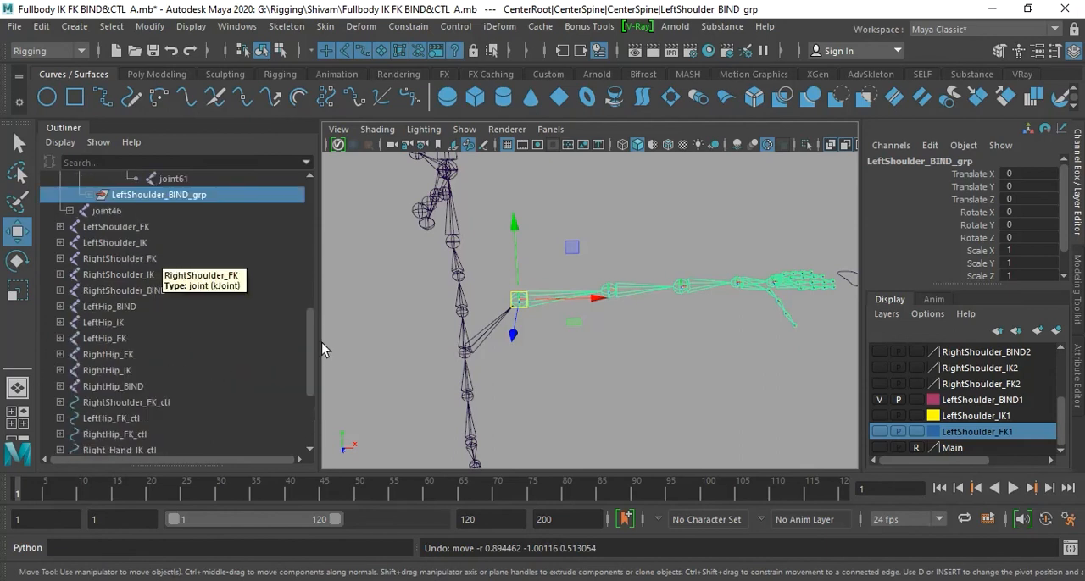
scroll(315, 355, down, 3)
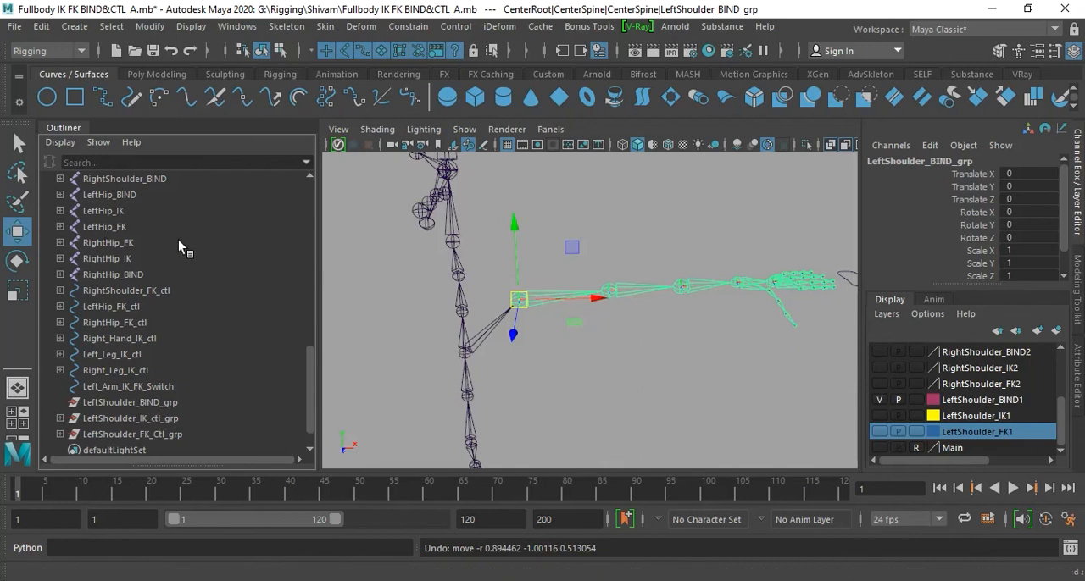
scroll(203, 263, up, 10)
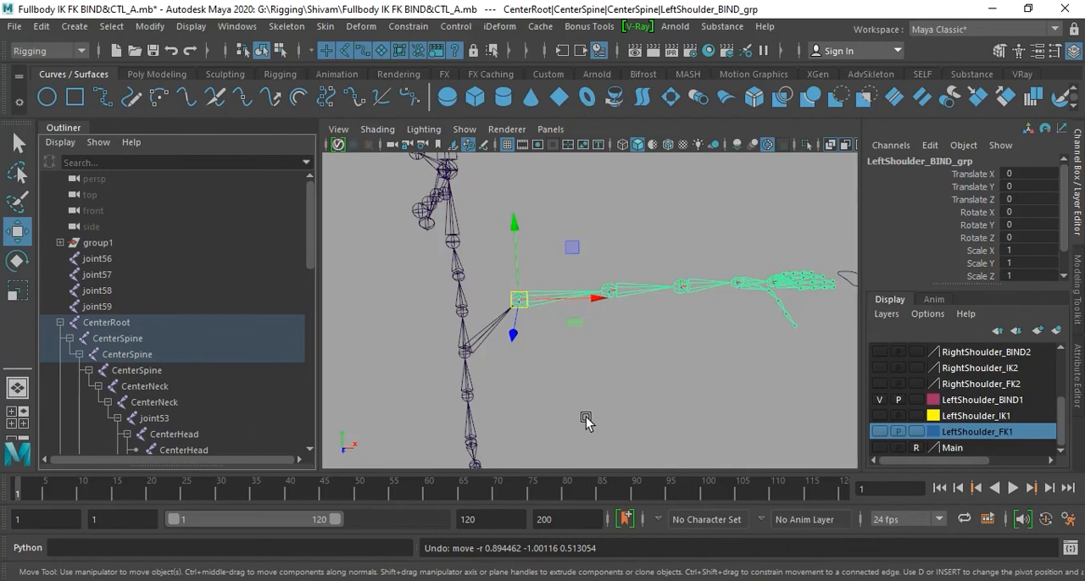
key(f)
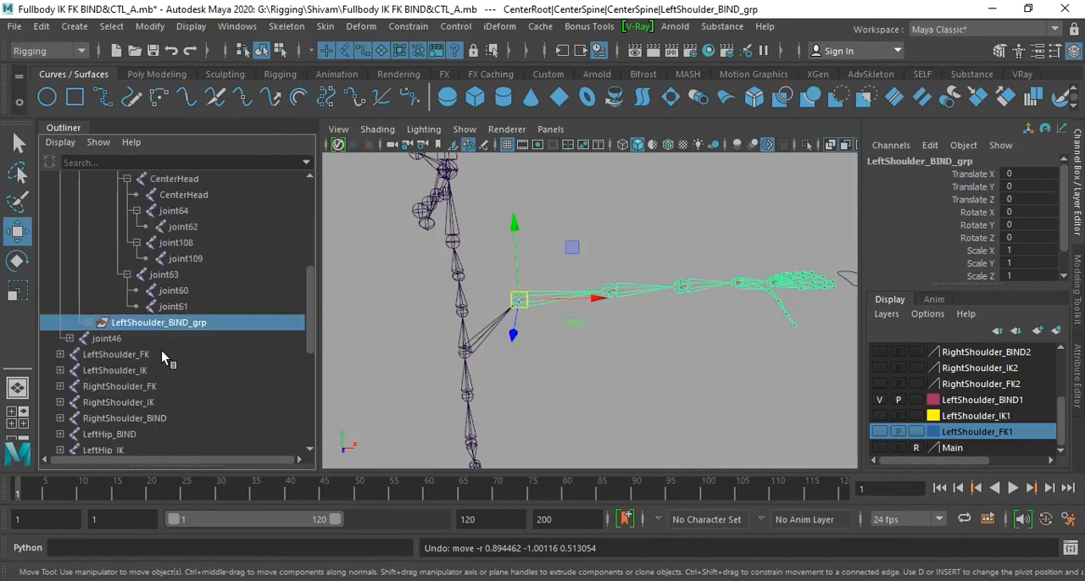
- Delete the old empty LeftShoulder_BIND_grp at the top level of the scene, outside the spine hierarchy
scroll(166, 331, down, 5)
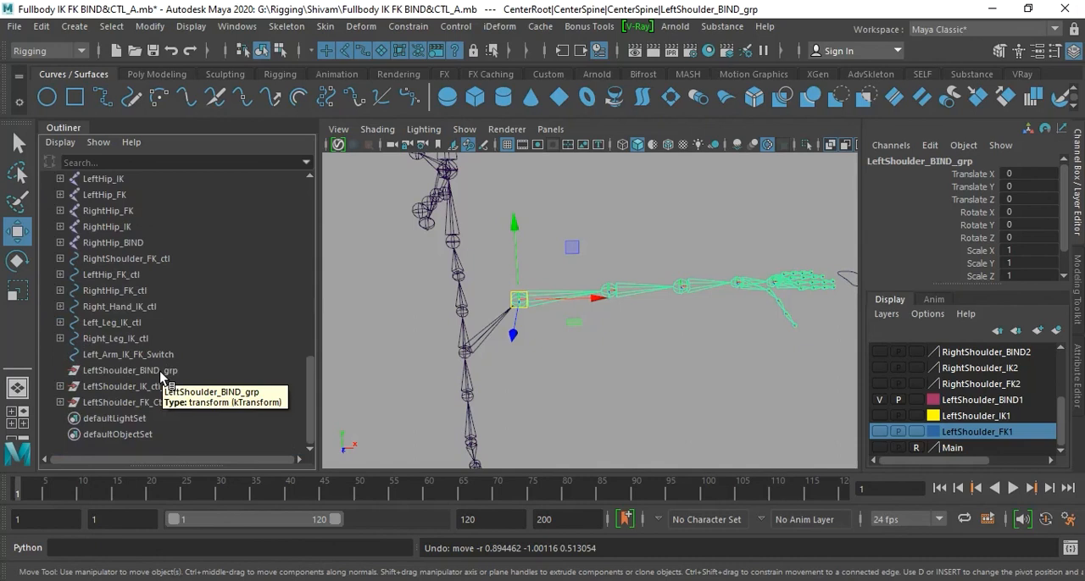
click(160, 371)
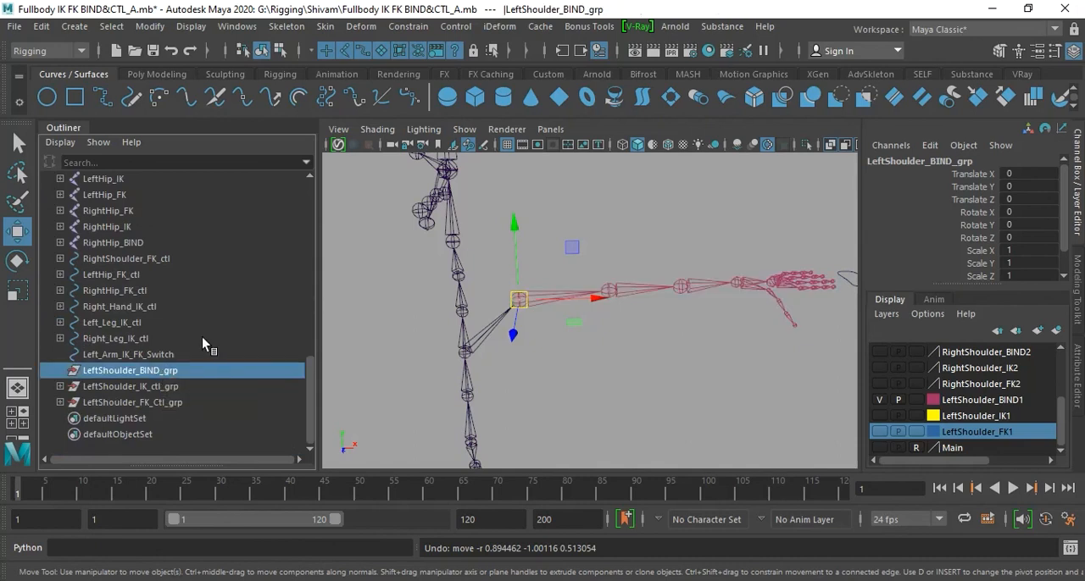
key(Delete)
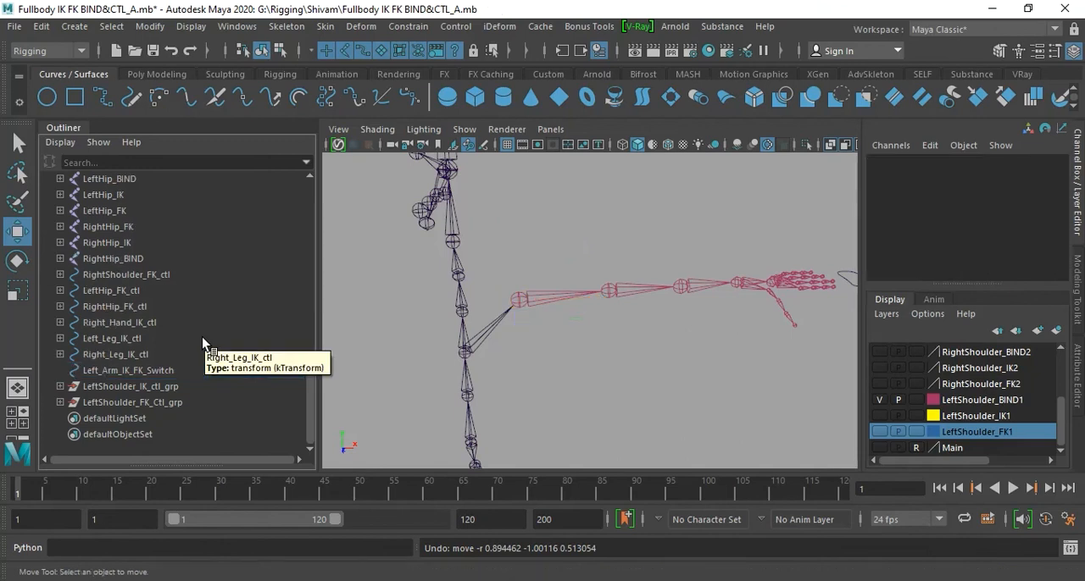
- Parent-constrain LeftShoulder_IK_ctl_grp to LeftShoulder_BIND_grp, with the bind group as the driver
click(151, 388)
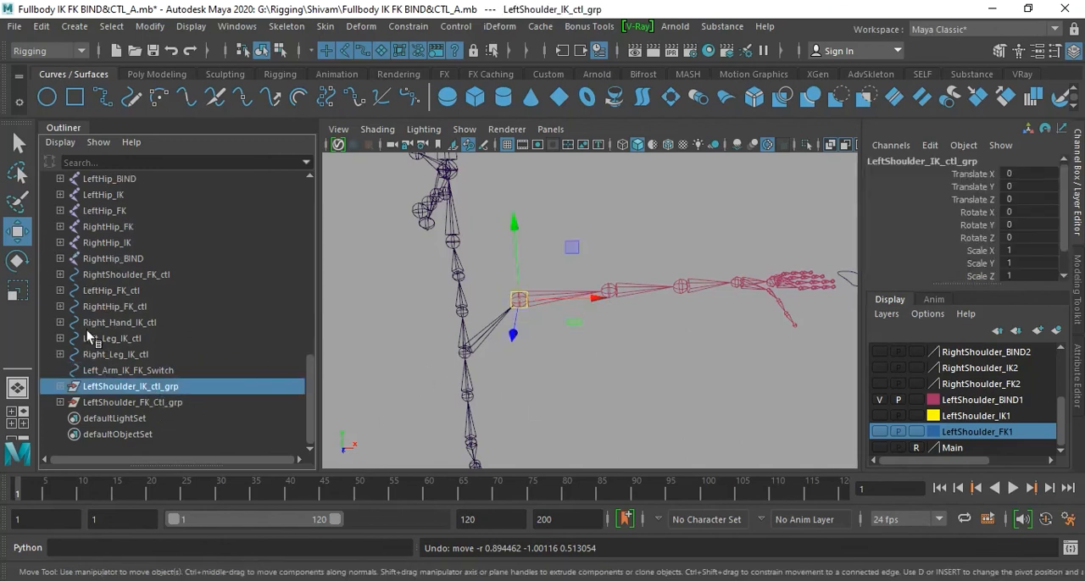
scroll(158, 317, up, 5)
click(149, 324)
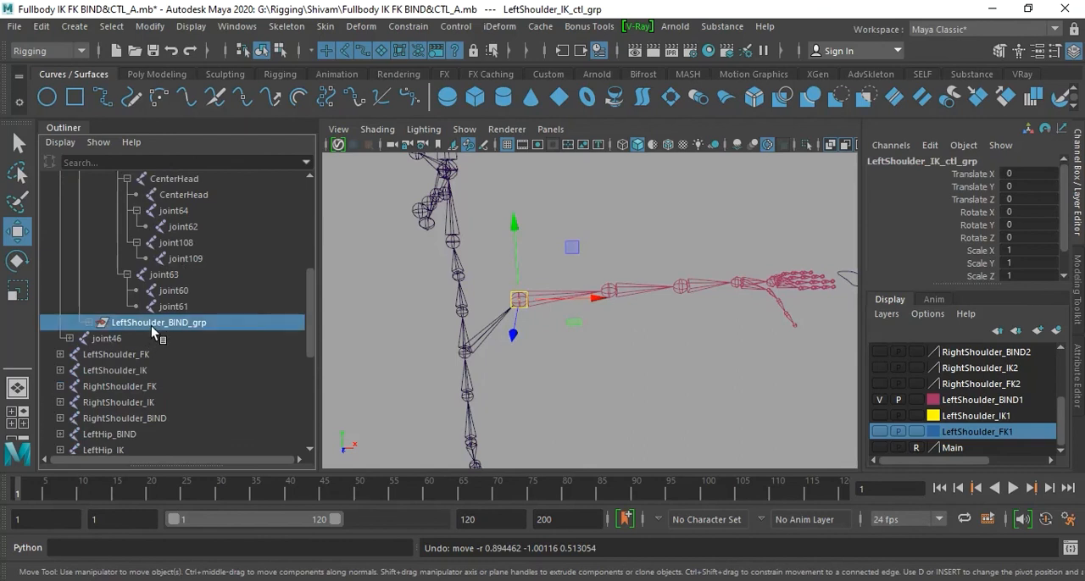
scroll(178, 335, down, 6)
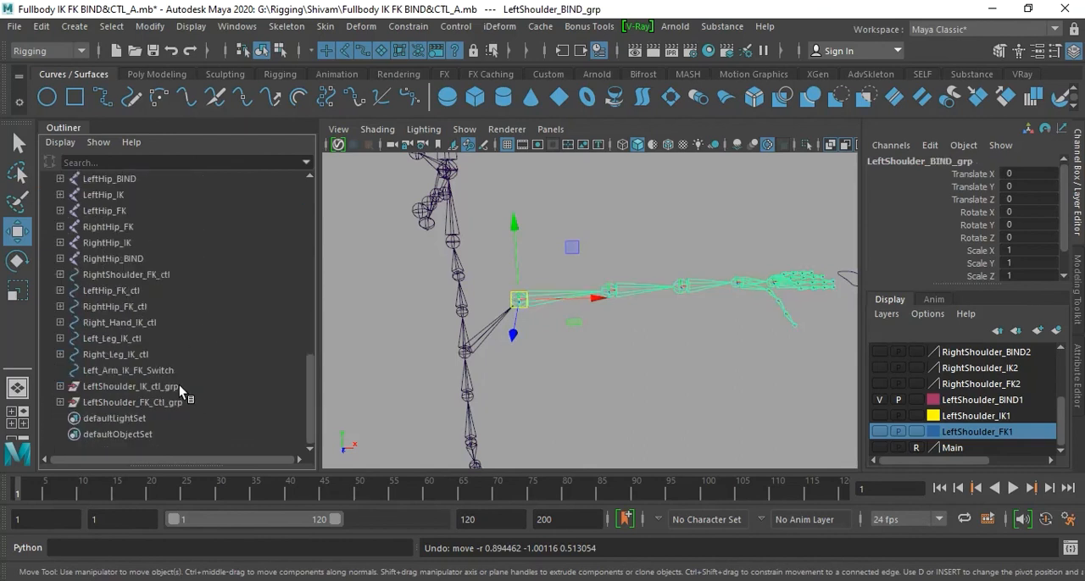
click(183, 387)
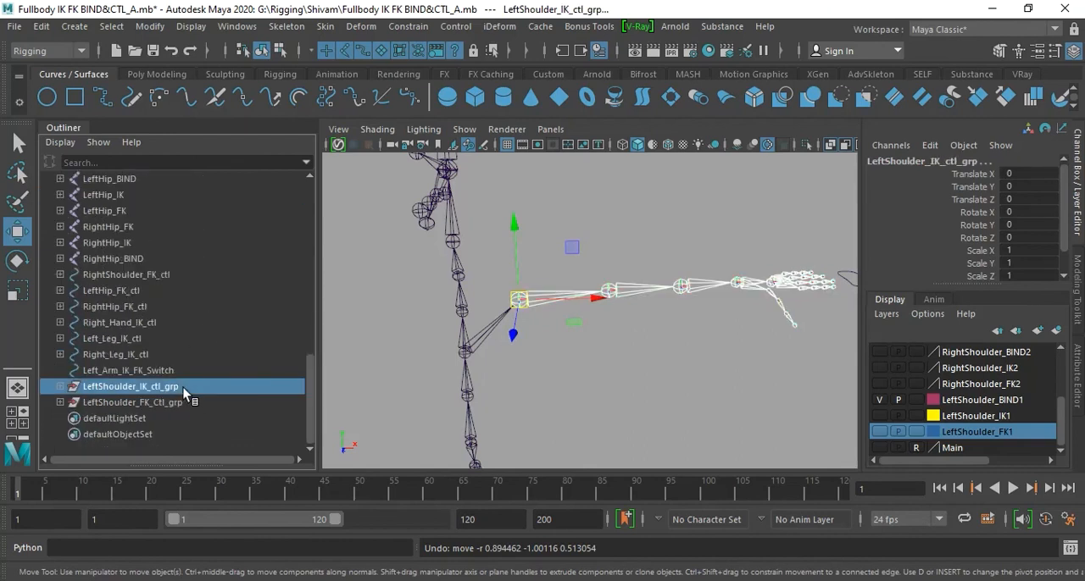
click(408, 26)
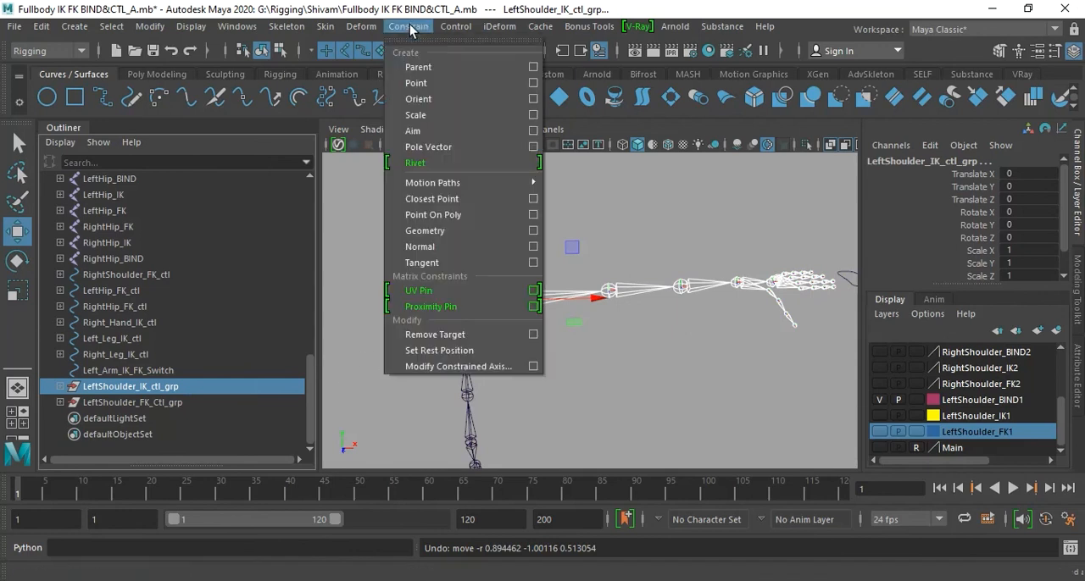
click(465, 78)
- Parent-constrain LeftShoulder_FK_Ctl_grp to LeftShoulder_BIND_grp, with the bind group as the driver
scroll(204, 348, up, 3)
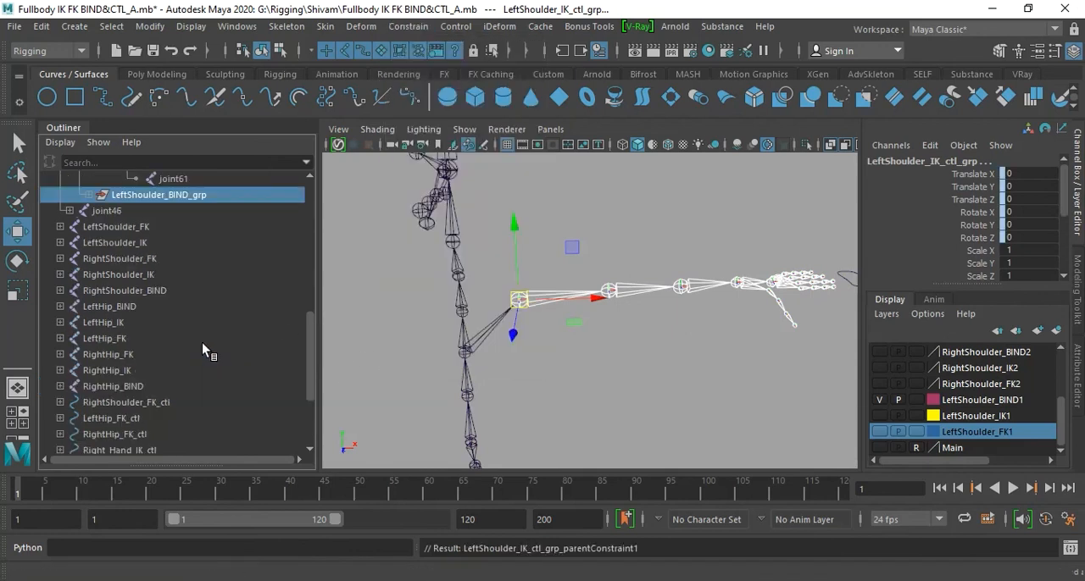
click(181, 198)
scroll(203, 293, down, 5)
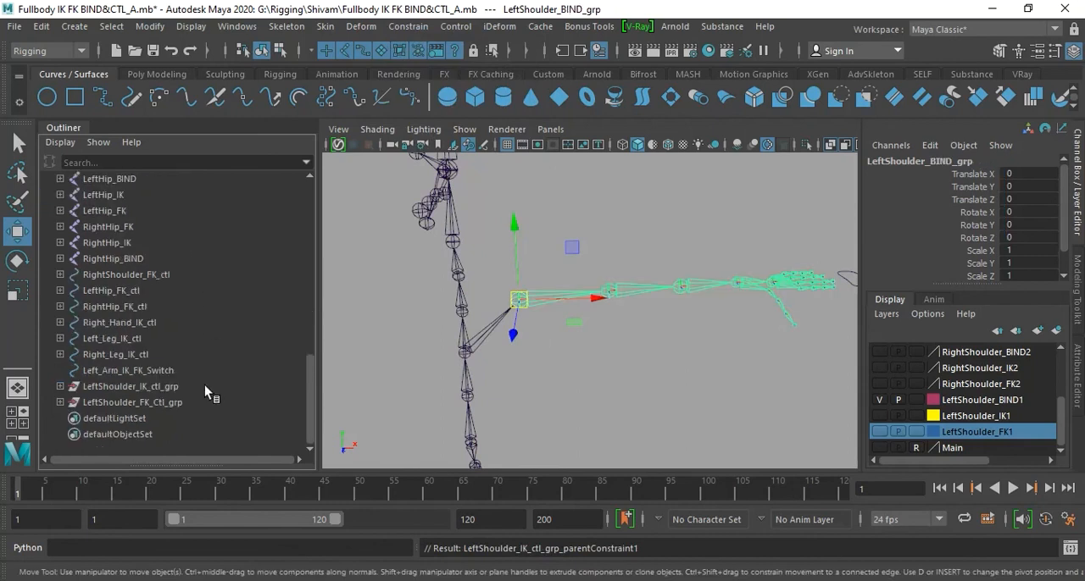
click(167, 405)
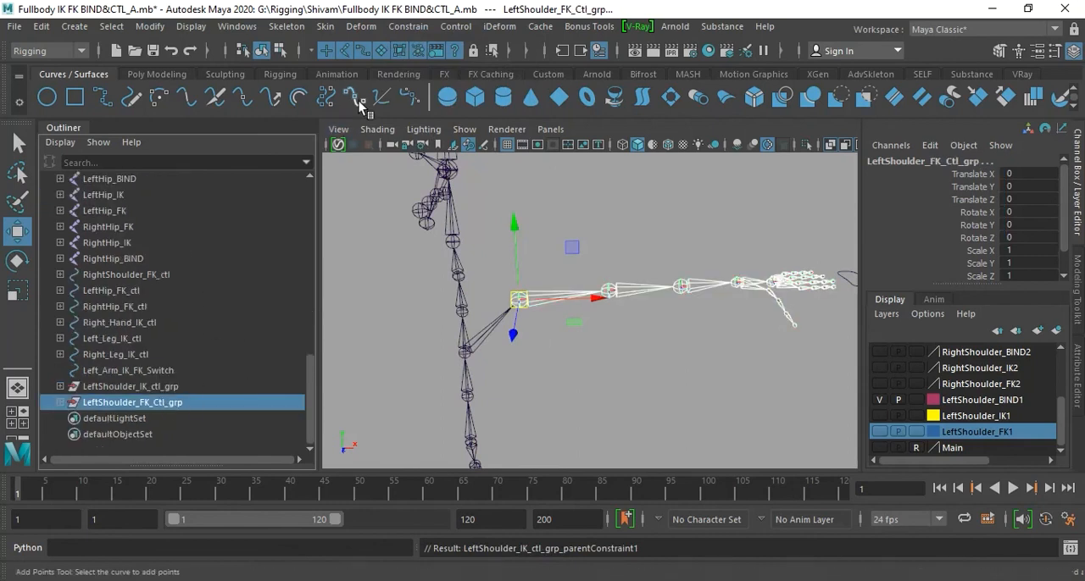
click(409, 26)
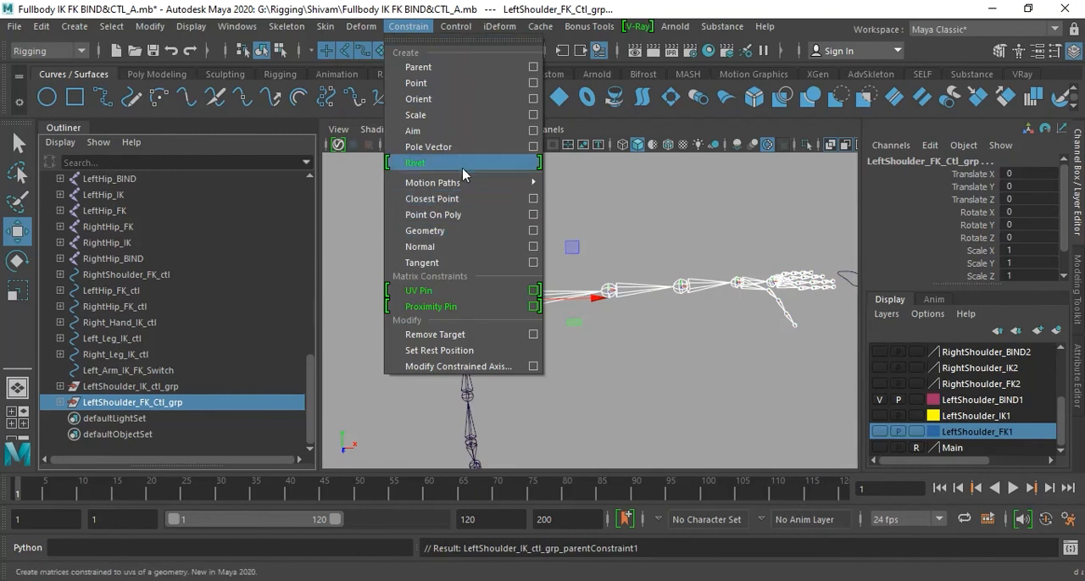
click(441, 70)
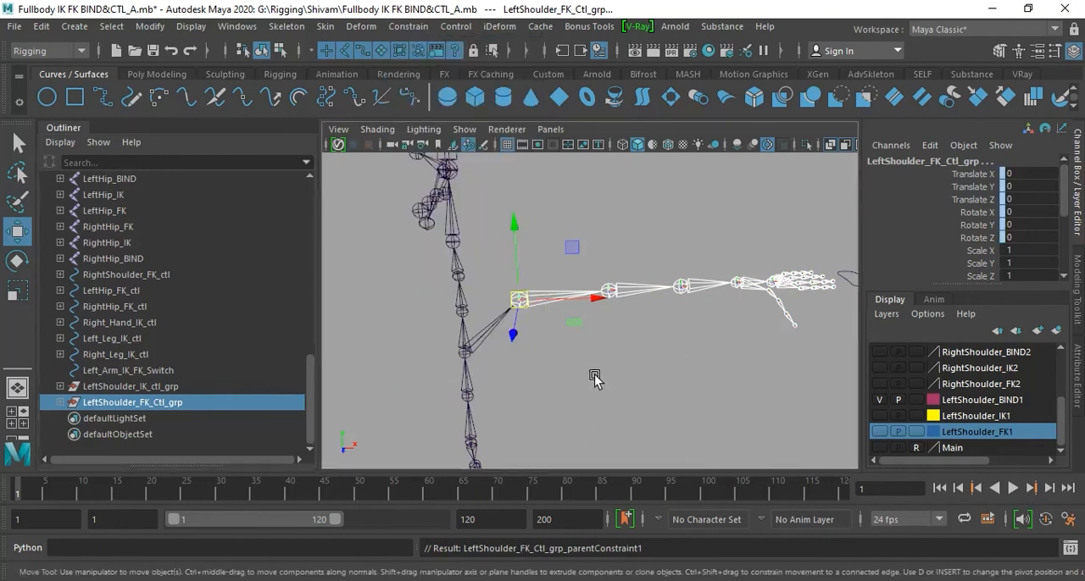
- Clear the selection and make the LeftShoulder_IK1 and LeftShoulder_FK1 display layers visible
click(593, 375)
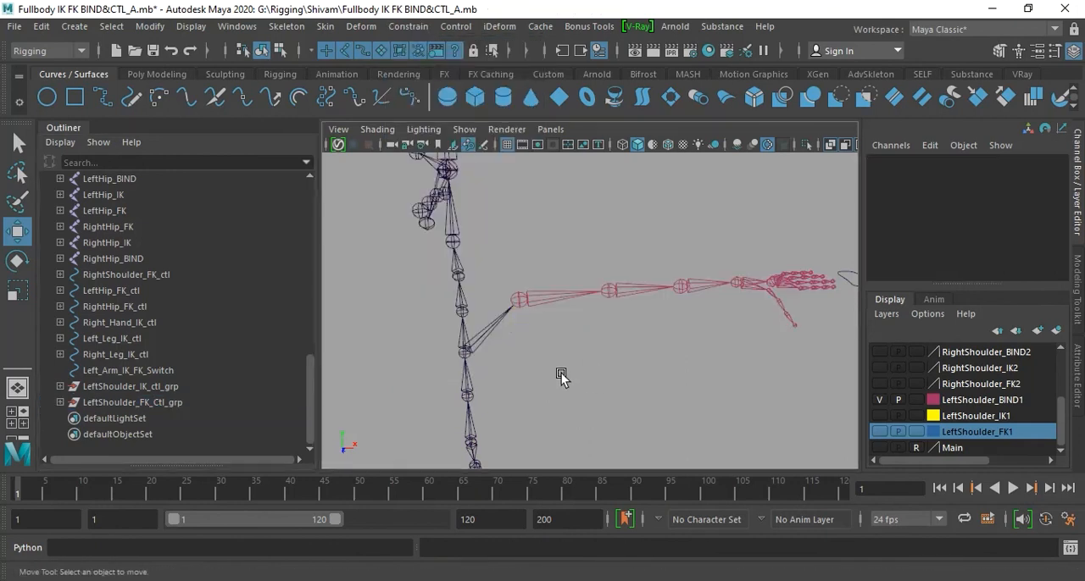
click(879, 415)
click(879, 432)
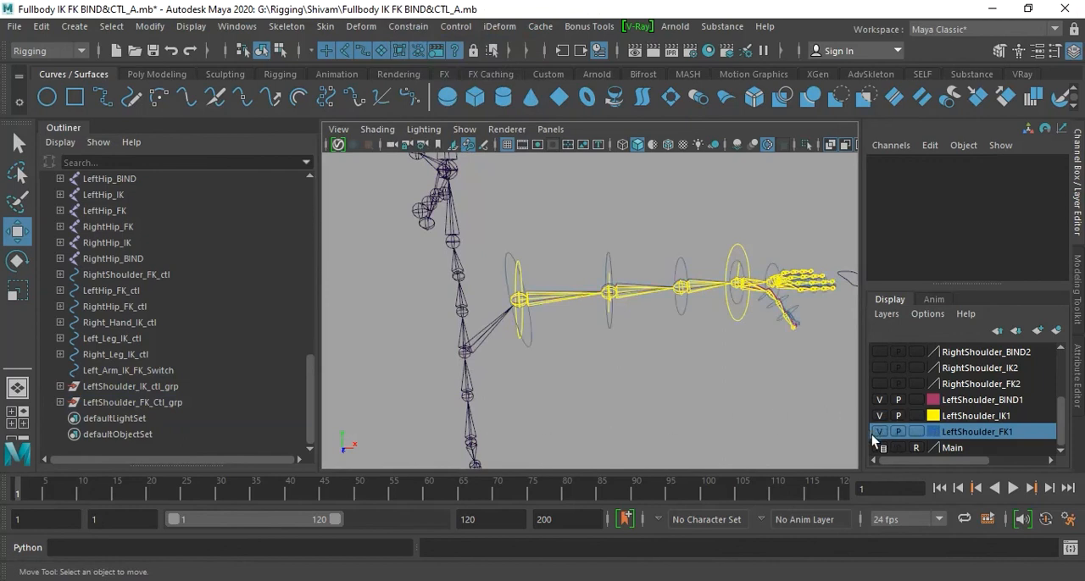
- Test-rotate the CenterSpine joint to check that the left arm's IK, FK and bind chains follow, and reset its X, Y and Z rotation to 0
click(473, 395)
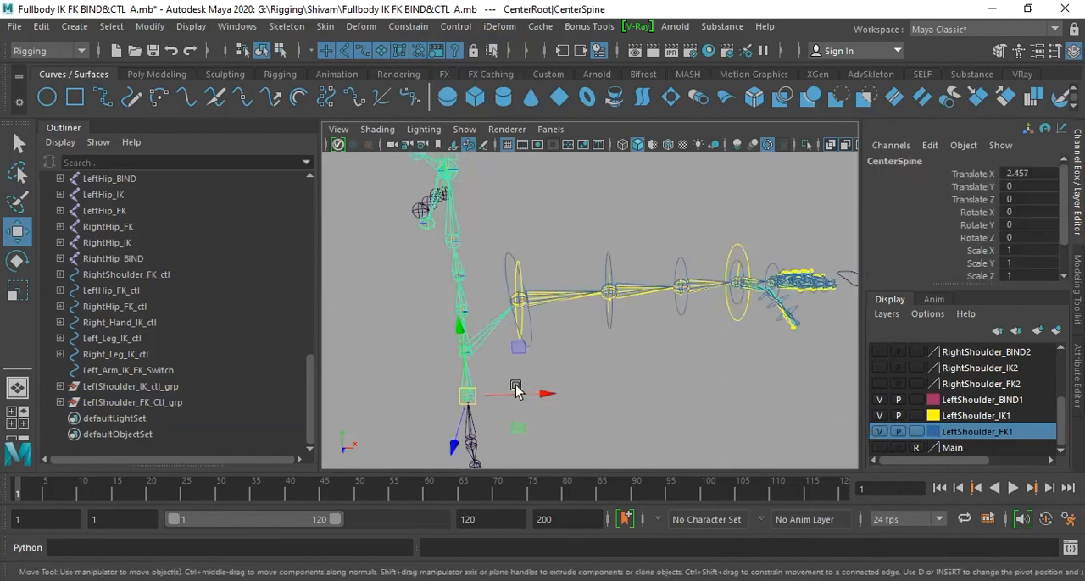
key(e)
drag(523, 354, 478, 436)
drag(514, 383, 552, 373)
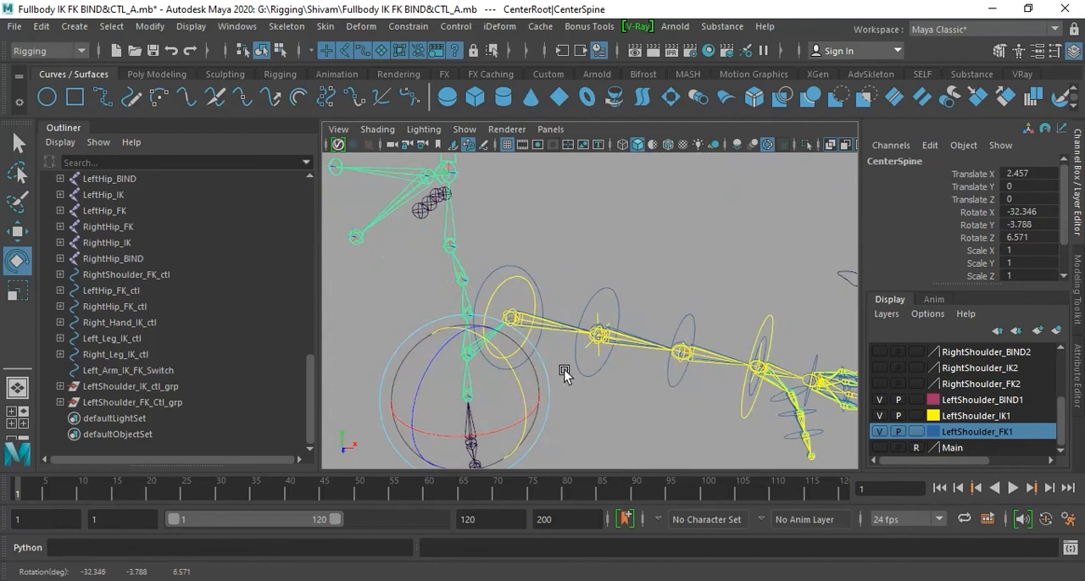
drag(525, 400, 509, 377)
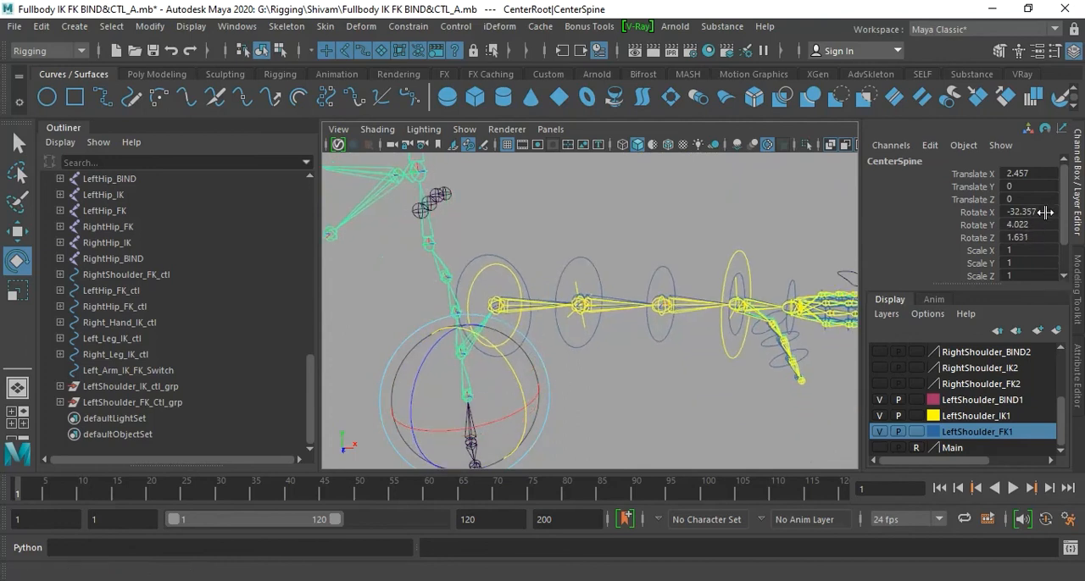
drag(1044, 212, 1045, 233)
double_click(1046, 237)
text(0)
key(Return)
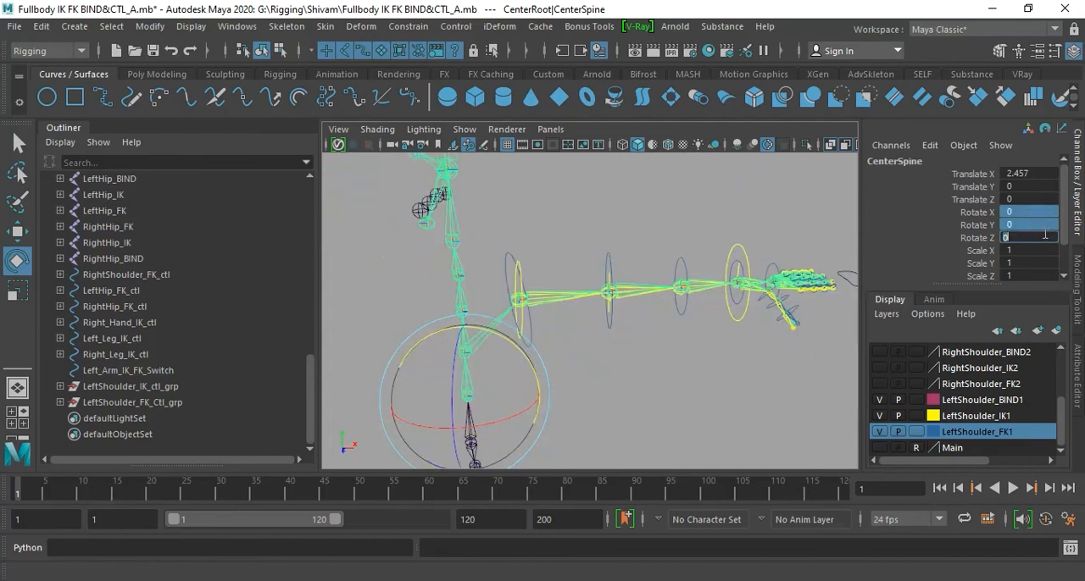
click(610, 345)
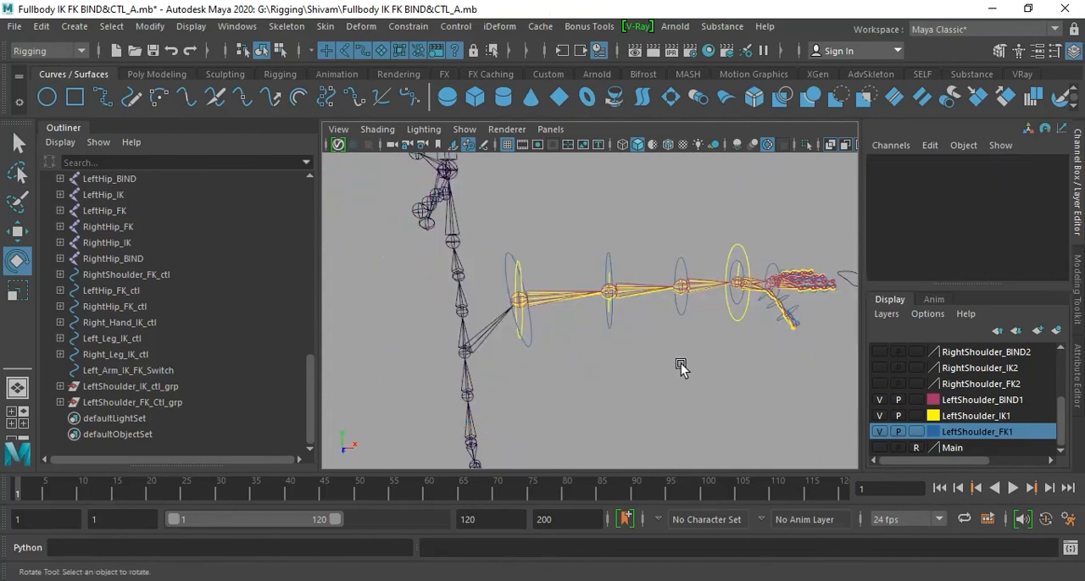
mouse_move(616, 345)
alt+mouse_down()
mouse_move(548, 331)
mouse_move(599, 347)
mouse_move(552, 359)
mouse_move(624, 363)
mouse_move(610, 361)
mouse_move(616, 376)
mouse_move(615, 359)
alt+mouse_up()
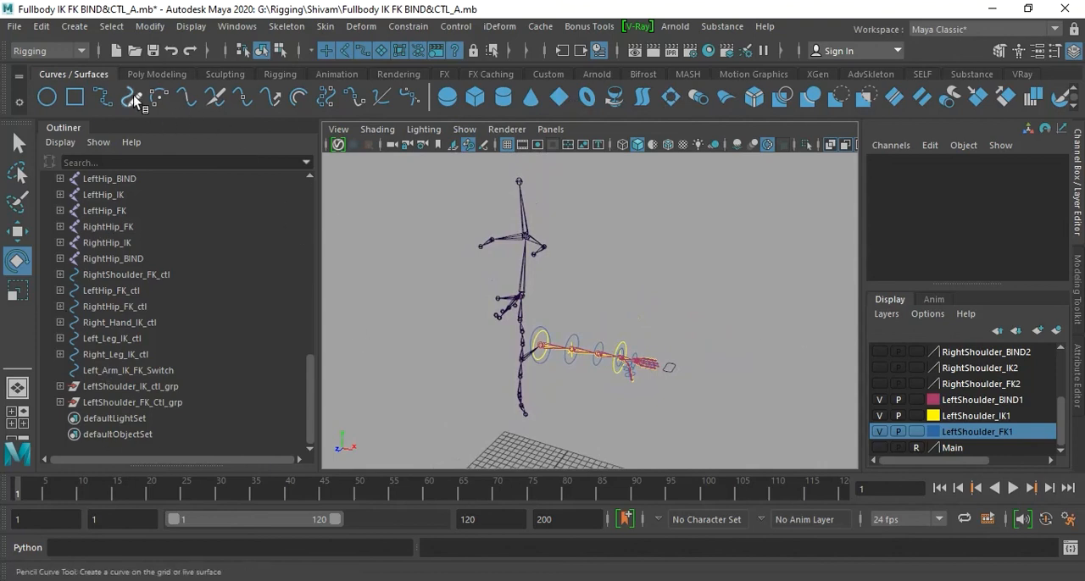
scroll(134, 294, up, 8)
scroll(197, 255, down, 8)
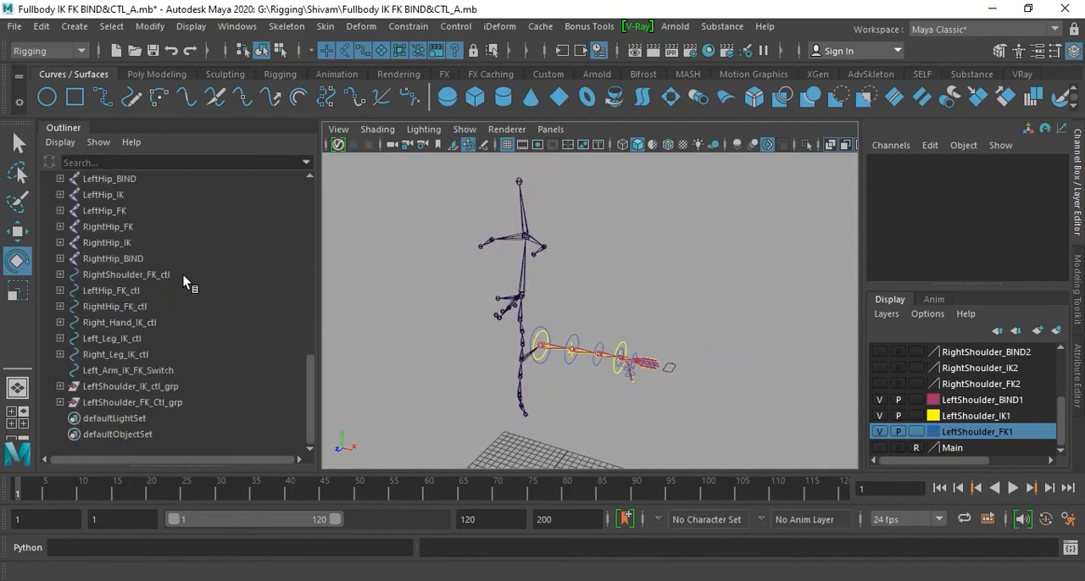